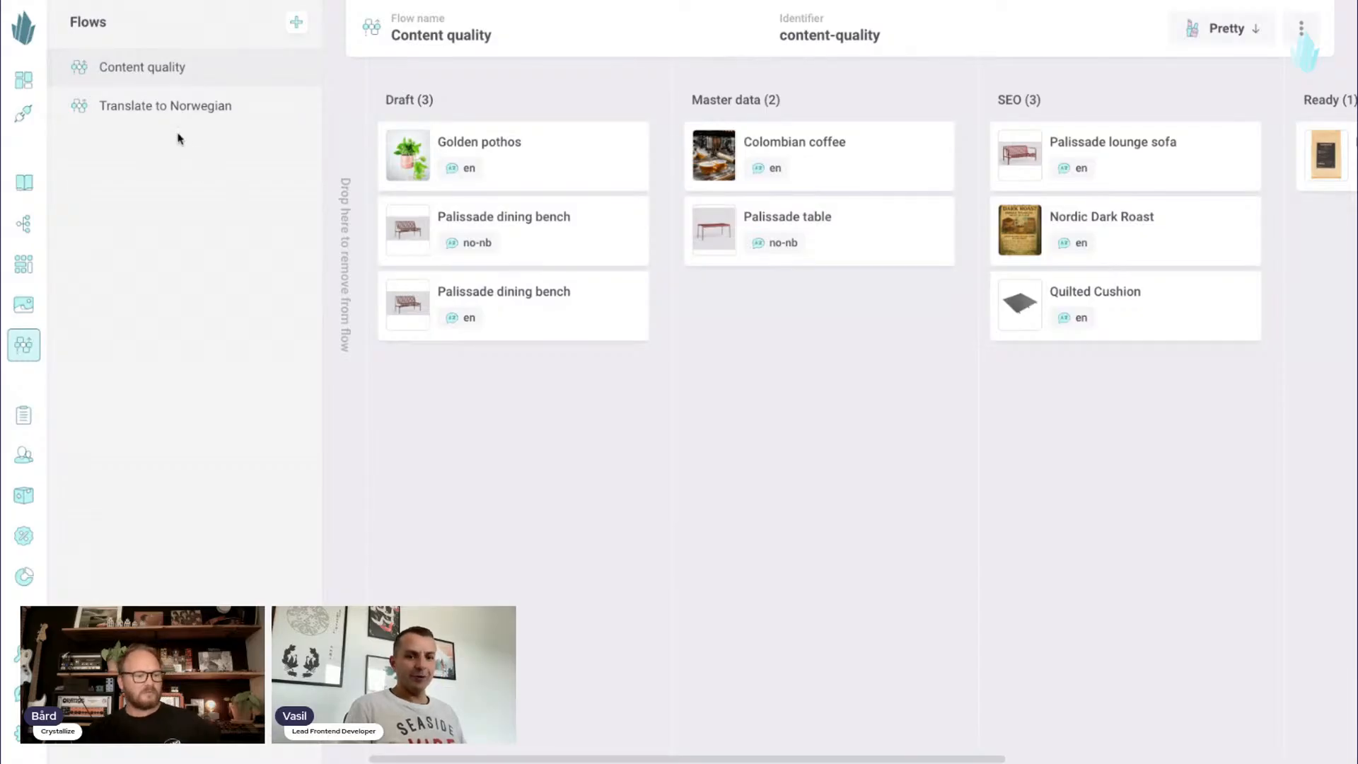
- Open the Translate to Norwegian flow for editing
left_click(173, 108)
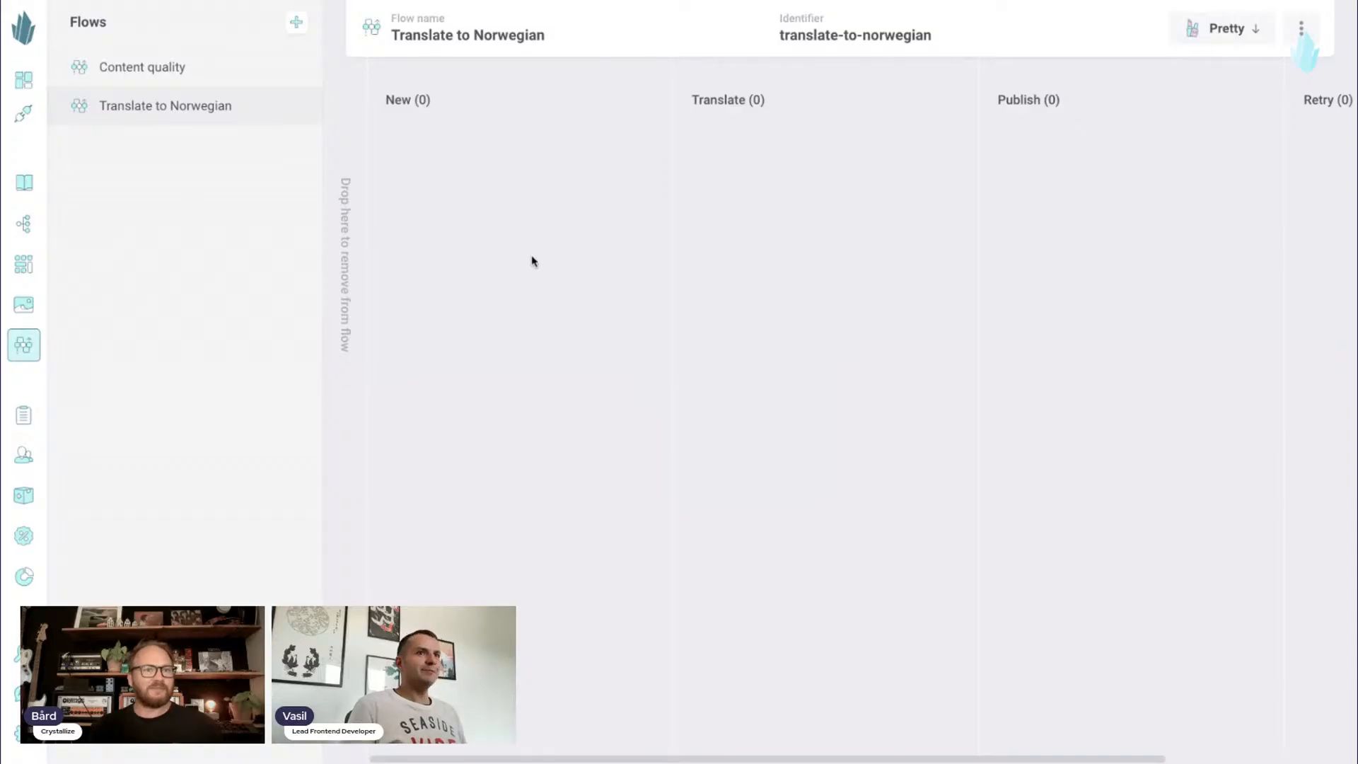
mouse_move(576, 757)
left_mouse_down()
mouse_move(697, 759)
mouse_move(576, 759)
left_mouse_up()
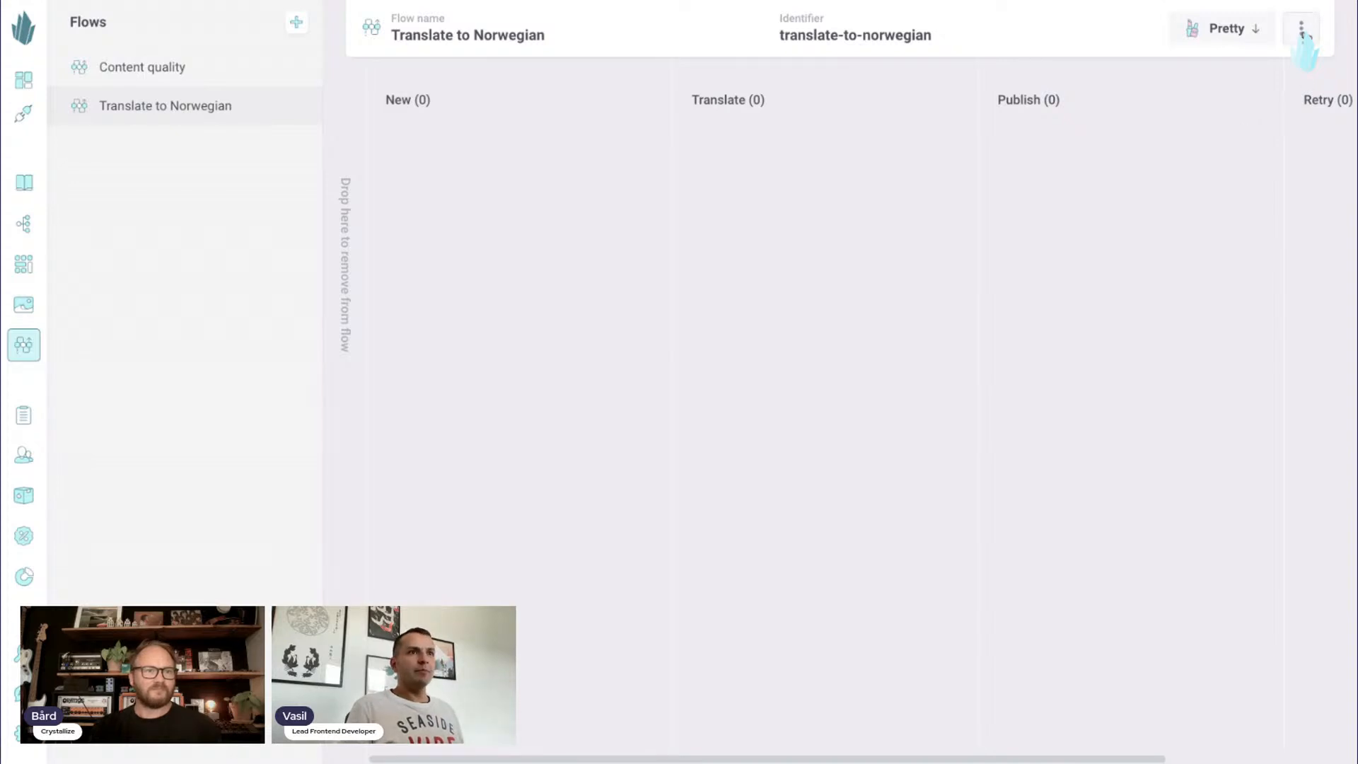
left_click(1301, 29)
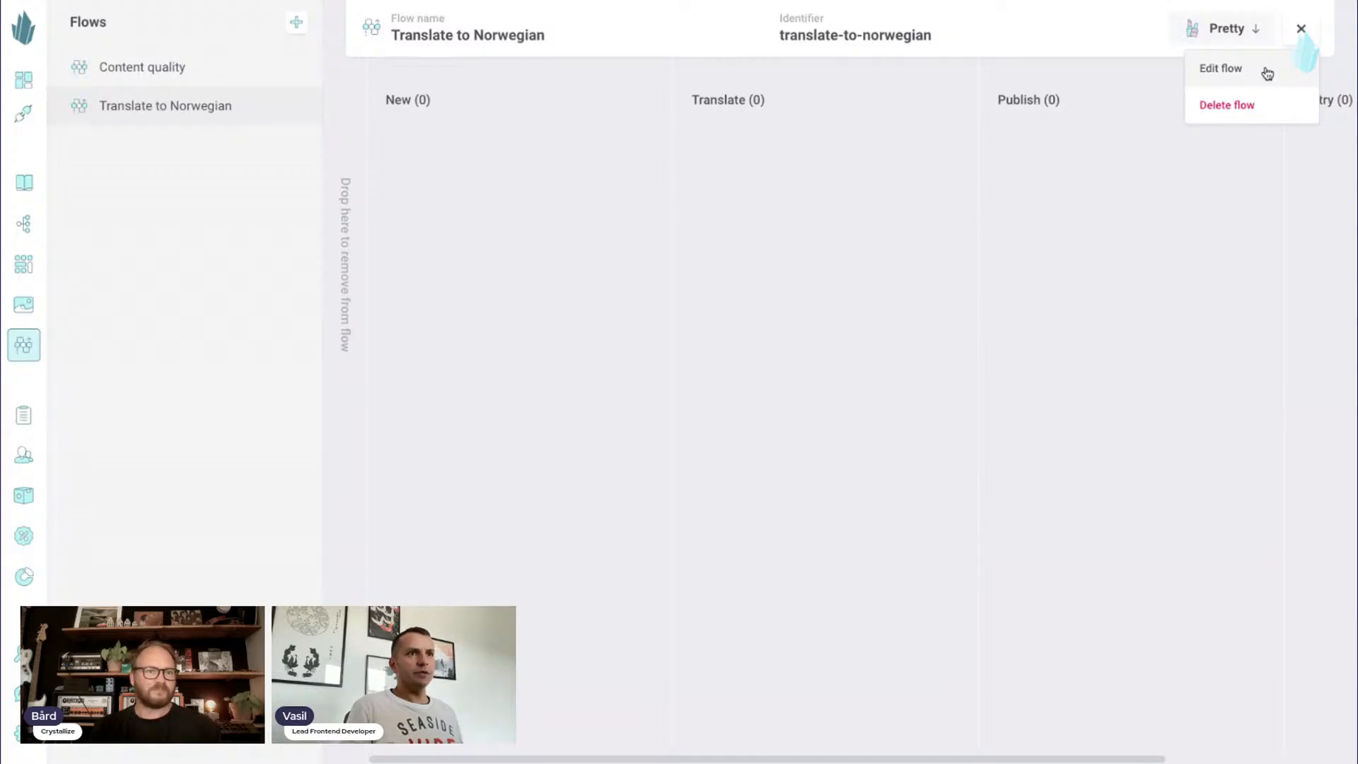
left_click(1267, 74)
- Examine the stages of the Translate to Norwegian flow, including their actions and the connections between them
left_click_drag(790, 447, 817, 455)
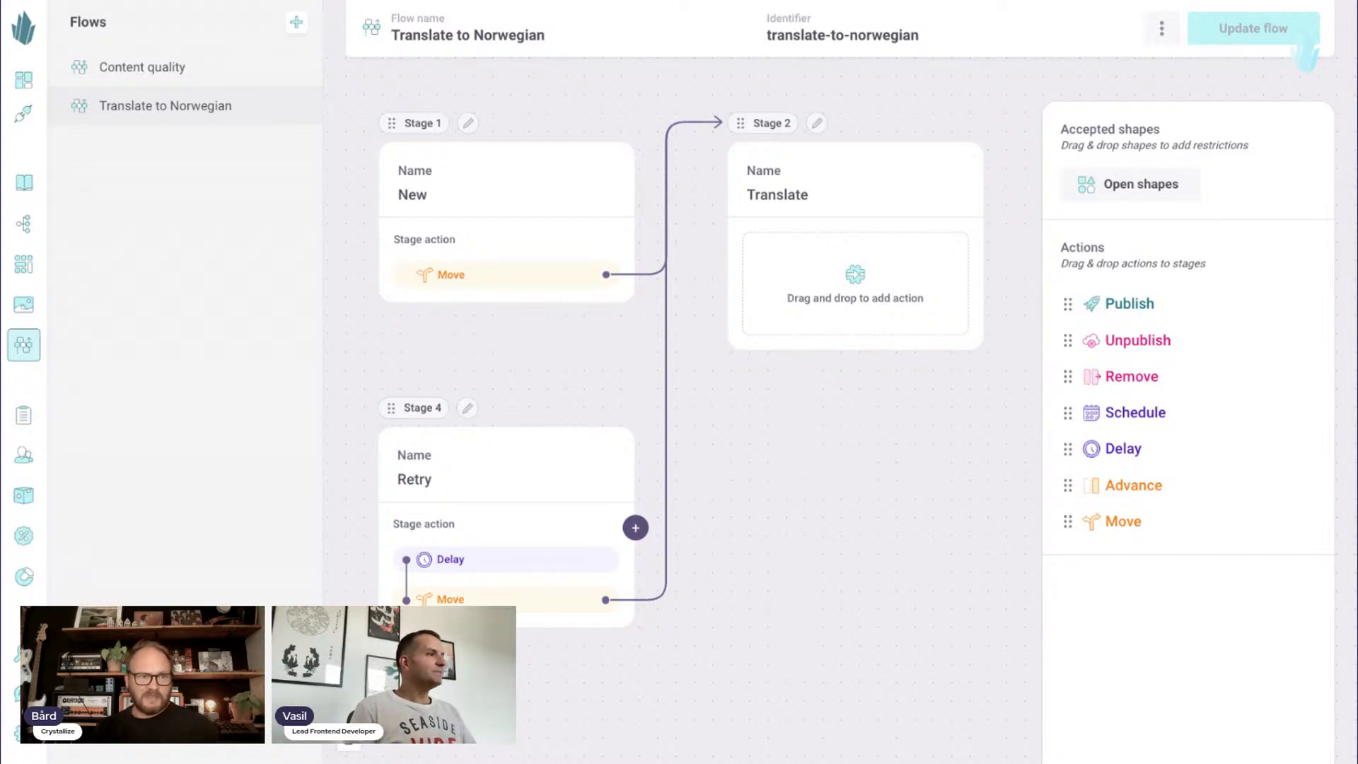
scroll(425, 154, "down", 1)
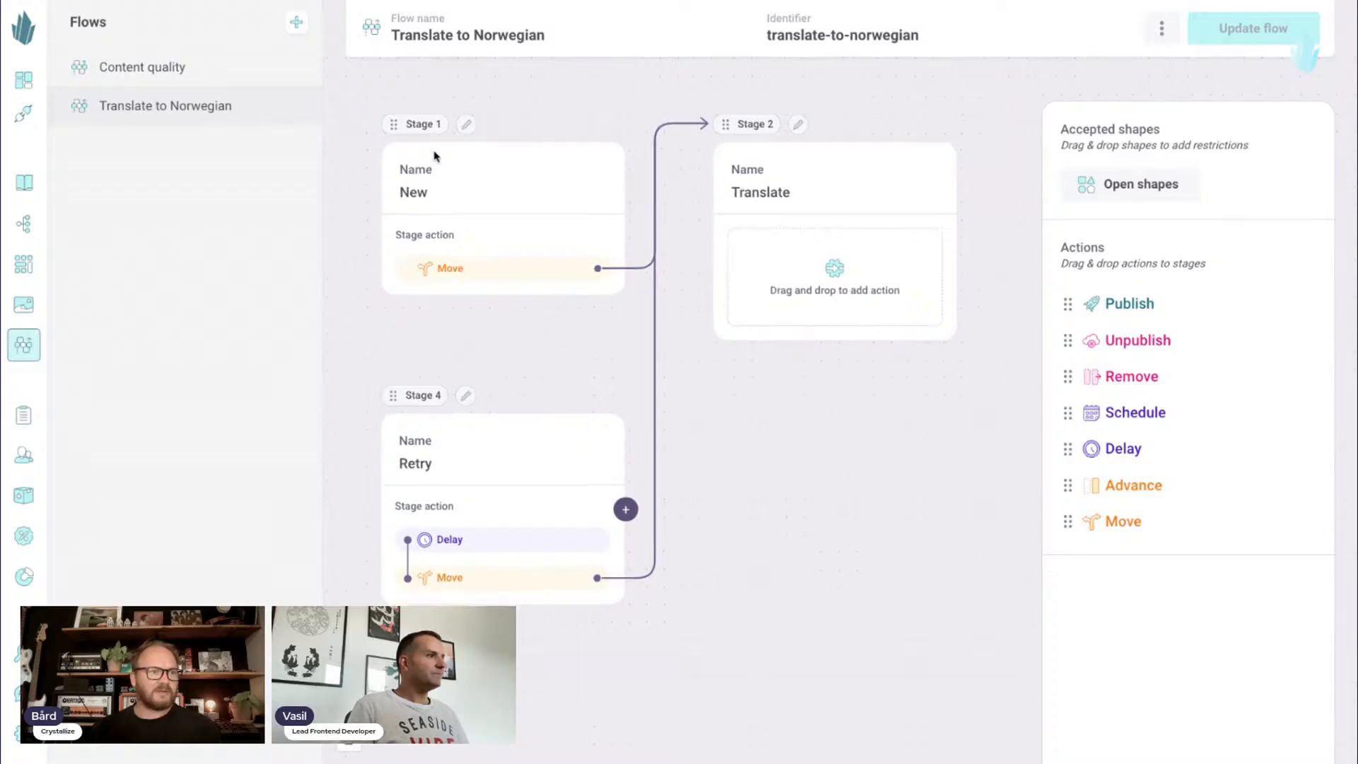
scroll(445, 183, "down", 2)
scroll(630, 318, "down", 1)
left_click_drag(692, 335, 637, 405)
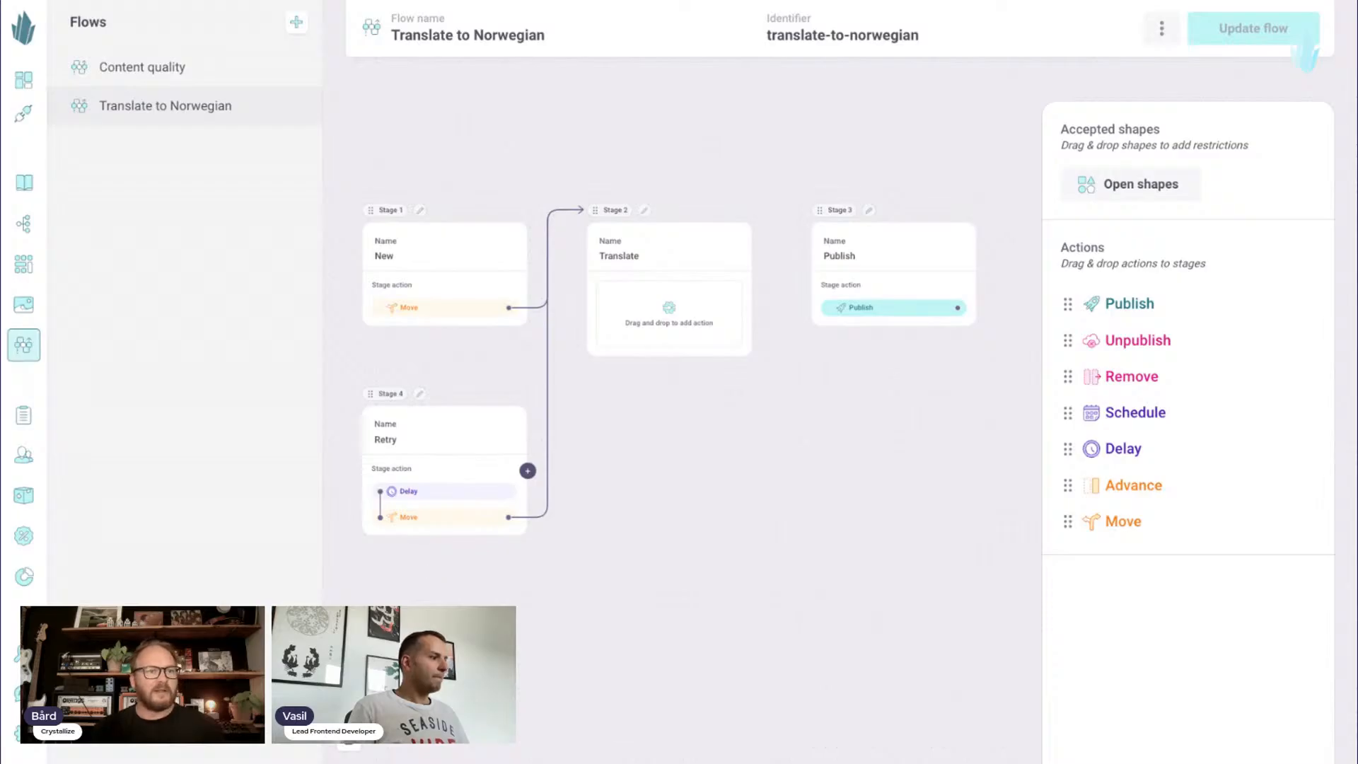
left_click(348, 738)
scroll(502, 515, "up", 3)
left_click_drag(385, 408, 592, 491)
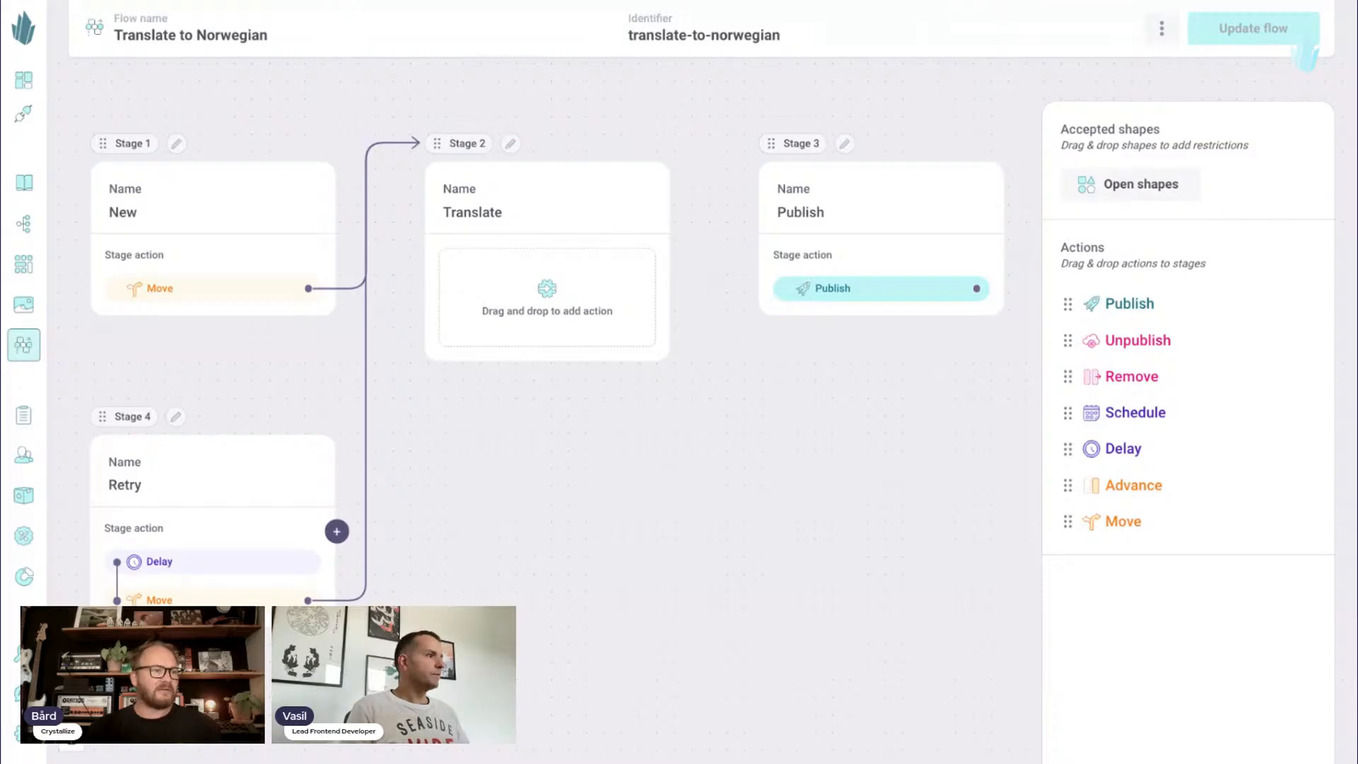
left_click_drag(278, 376, 379, 365)
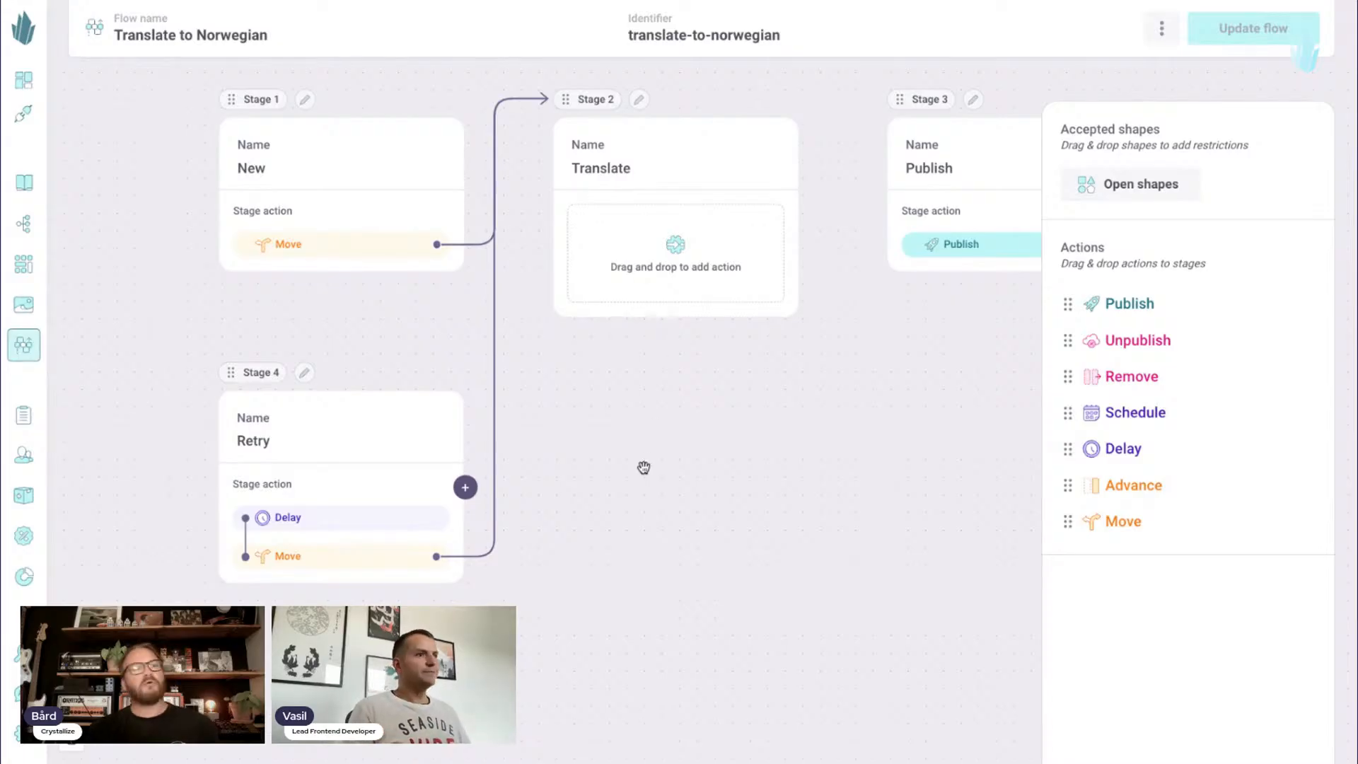
left_click_drag(768, 403, 606, 415)
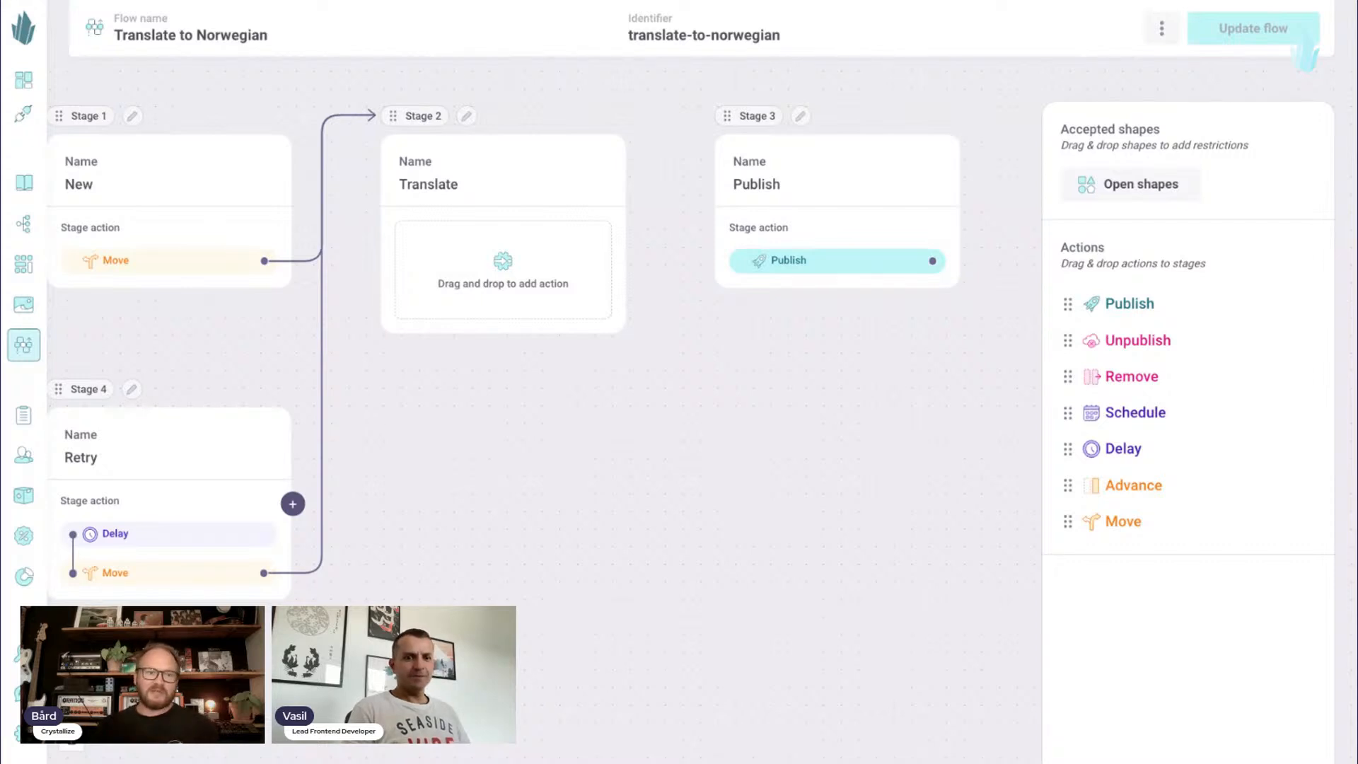
left_click_drag(545, 390, 613, 385)
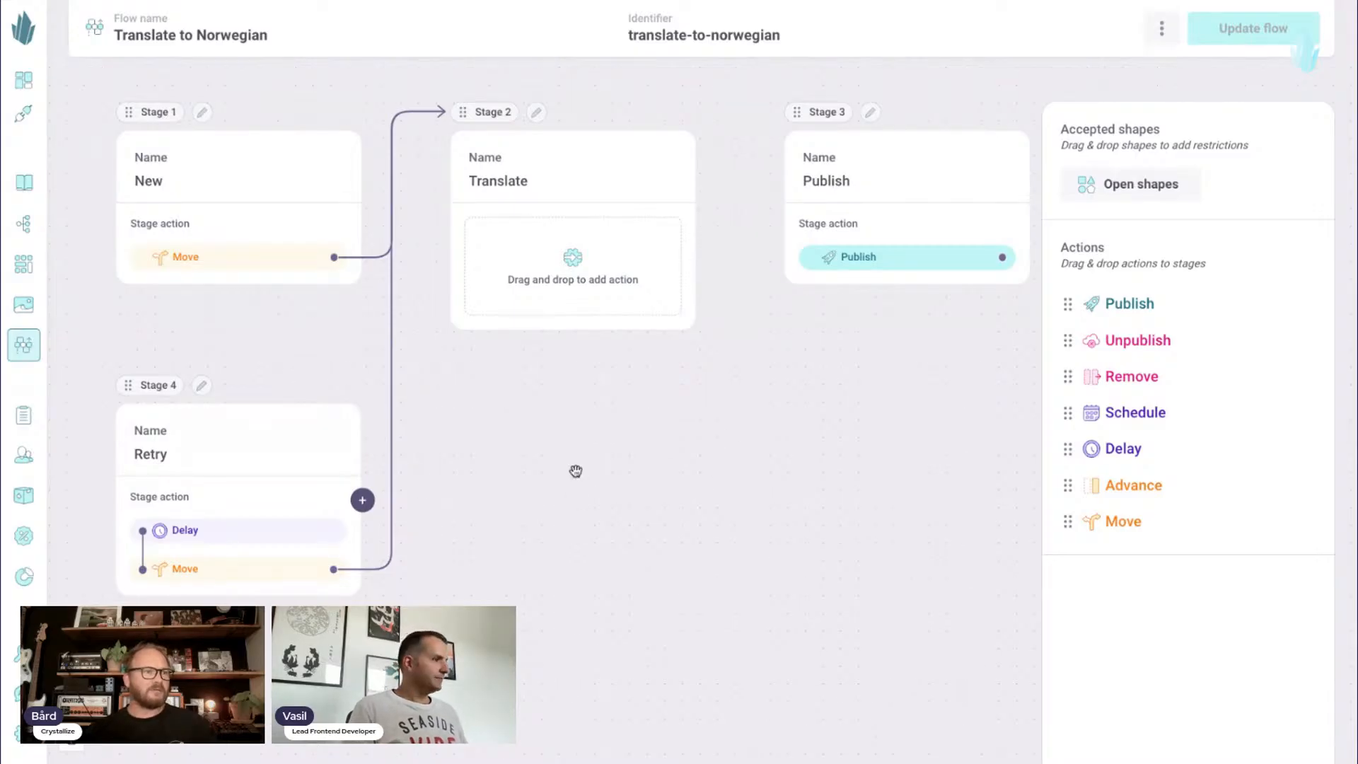
left_click_drag(576, 472, 615, 474)
left_click(72, 739)
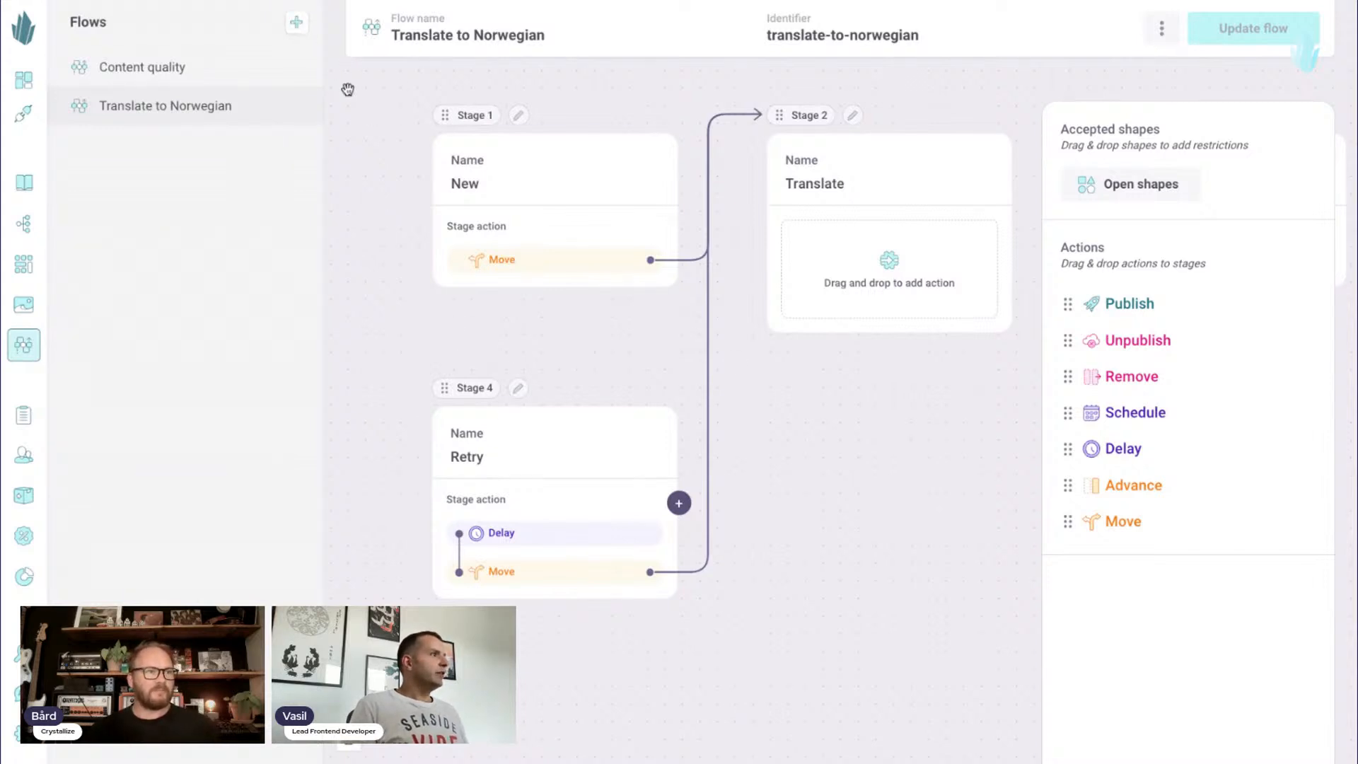
left_click_drag(680, 92, 640, 125)
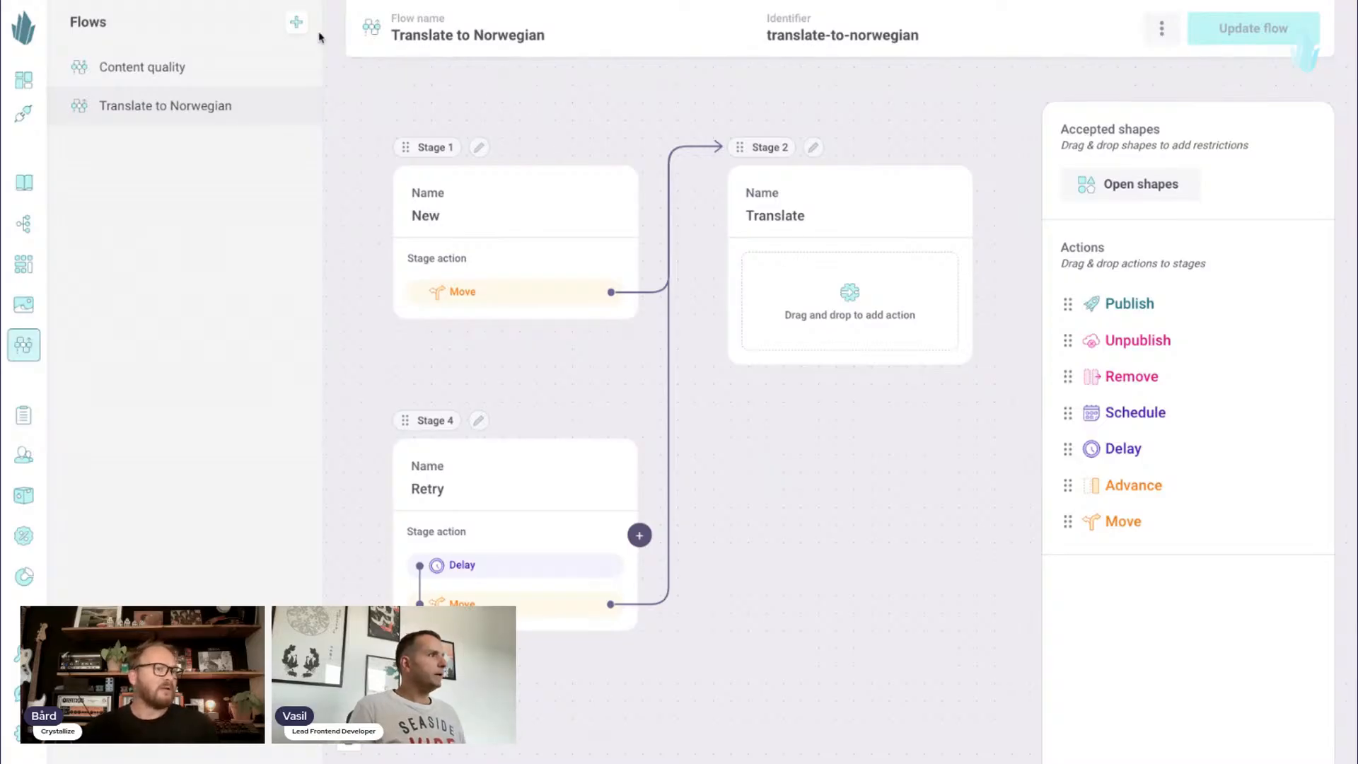
- Start a new flow and name it "Content publish and refresh"
left_click(299, 24)
left_click(458, 89)
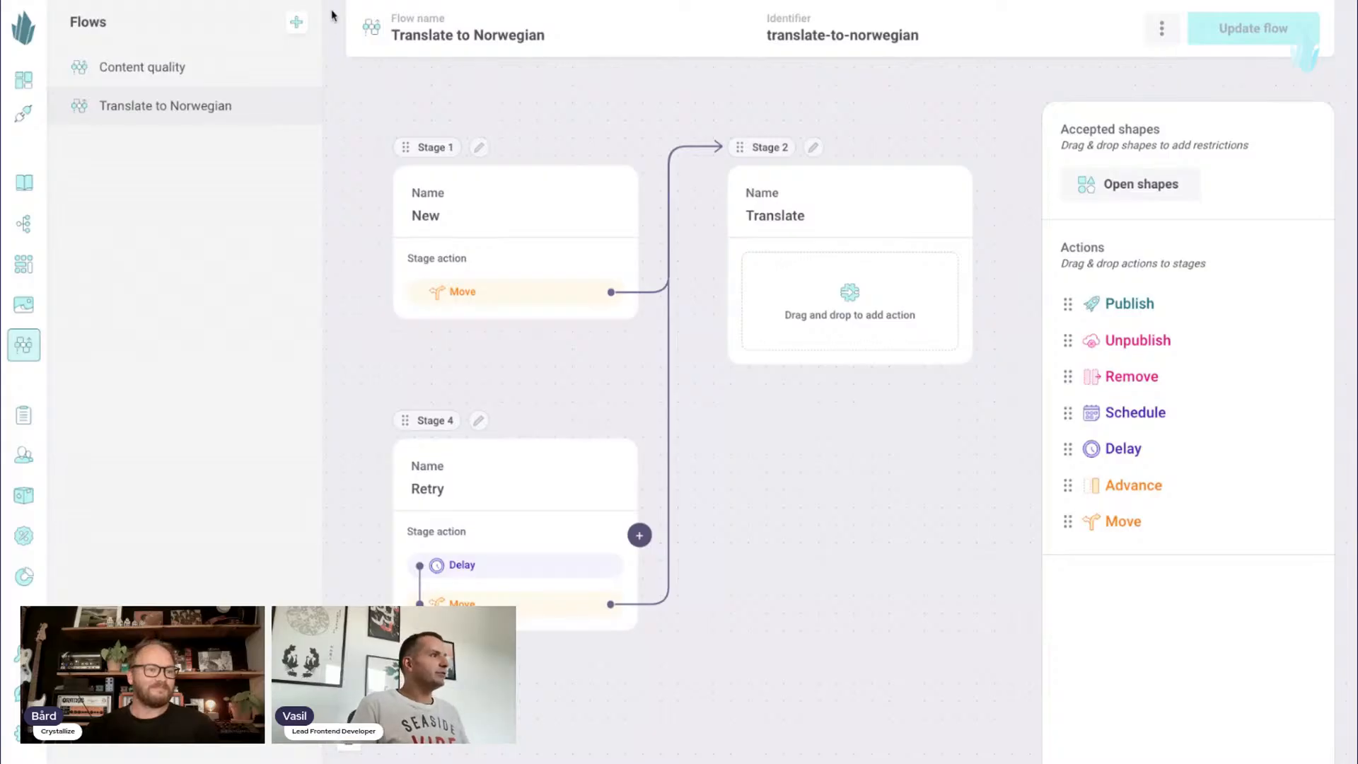
left_click(296, 26)
left_click(301, 80)
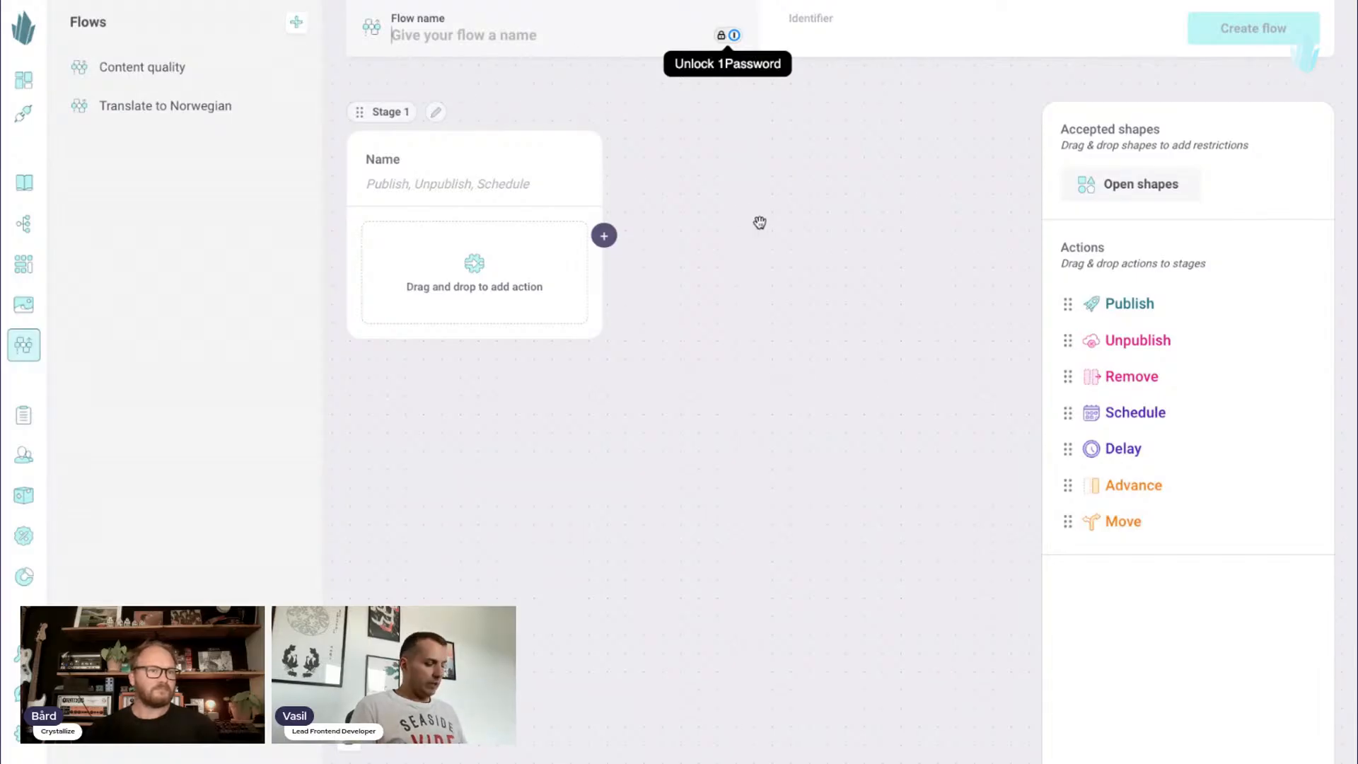
type("Content")
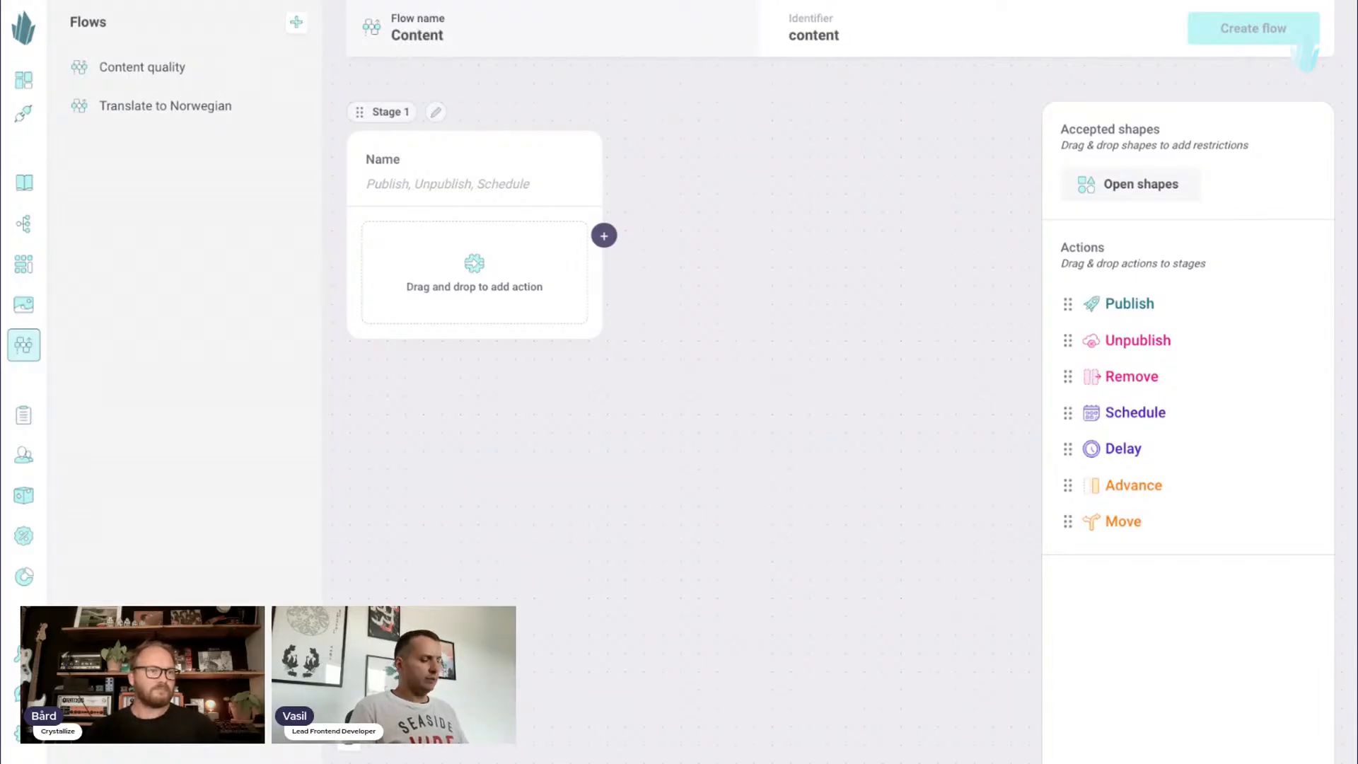
type(" publish and ")
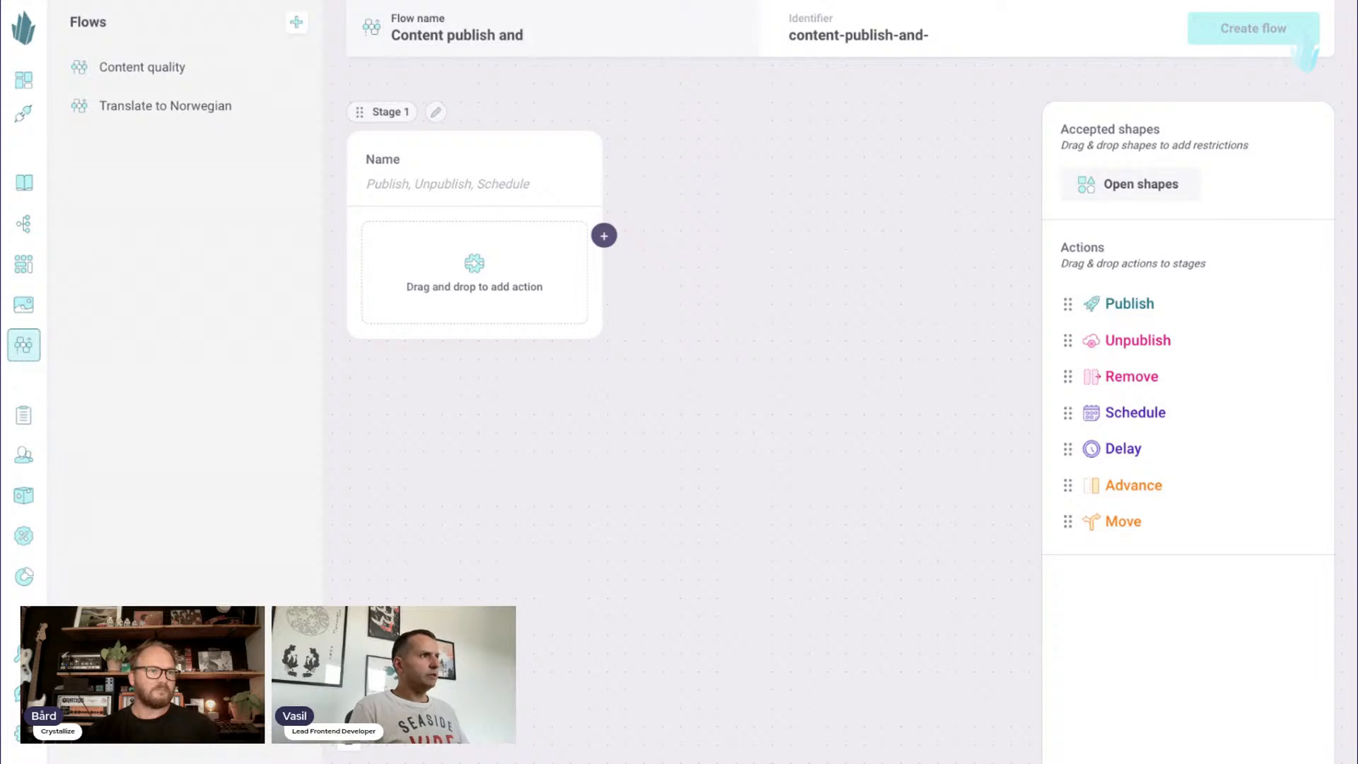
type("refresh")
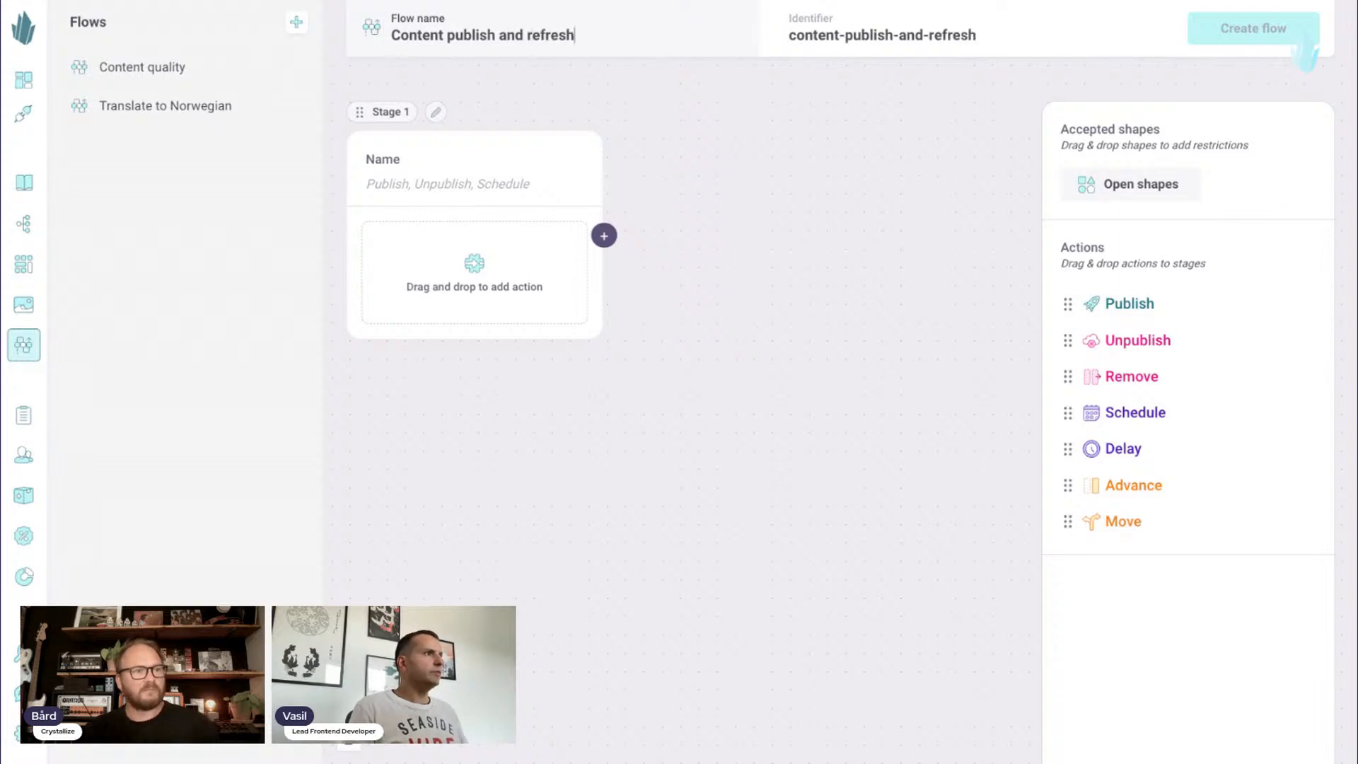
left_click(806, 139)
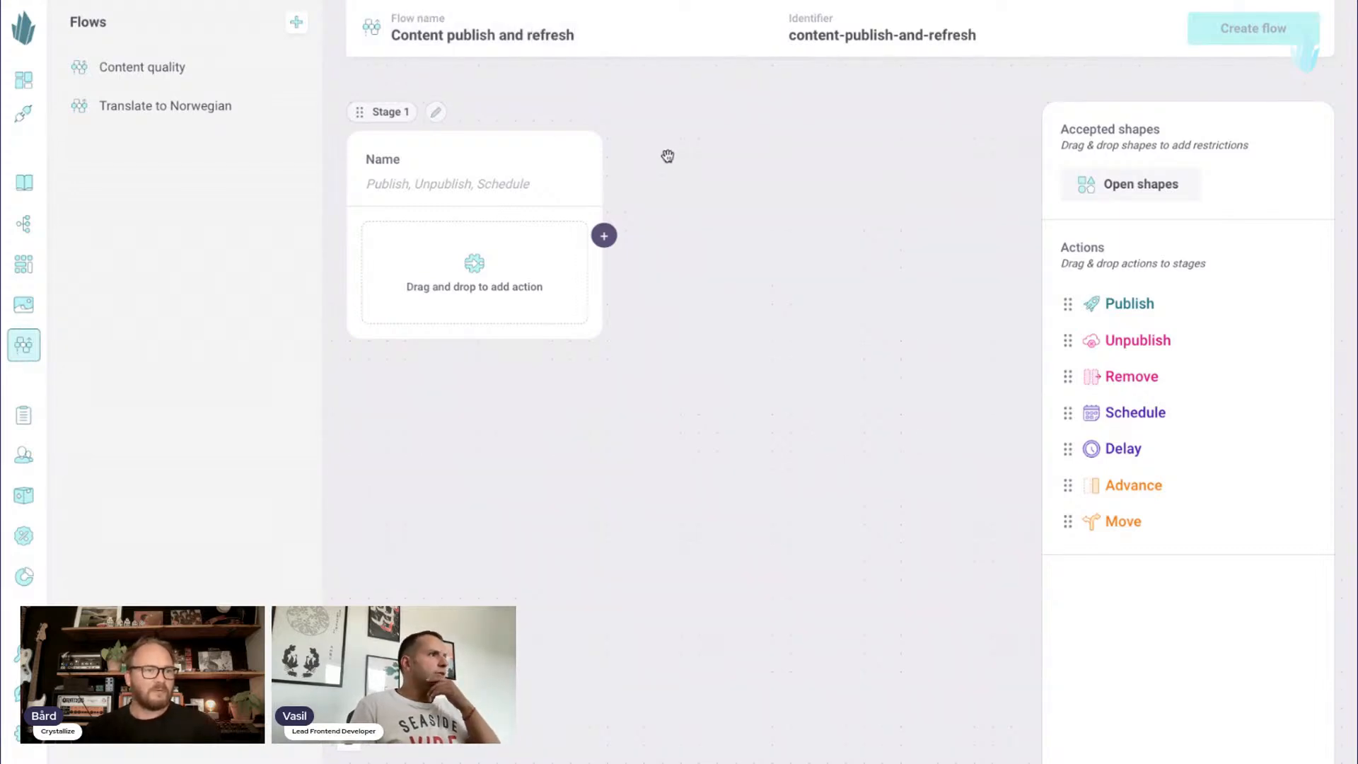
- Name the first stage "New"
left_click_drag(497, 95, 668, 155)
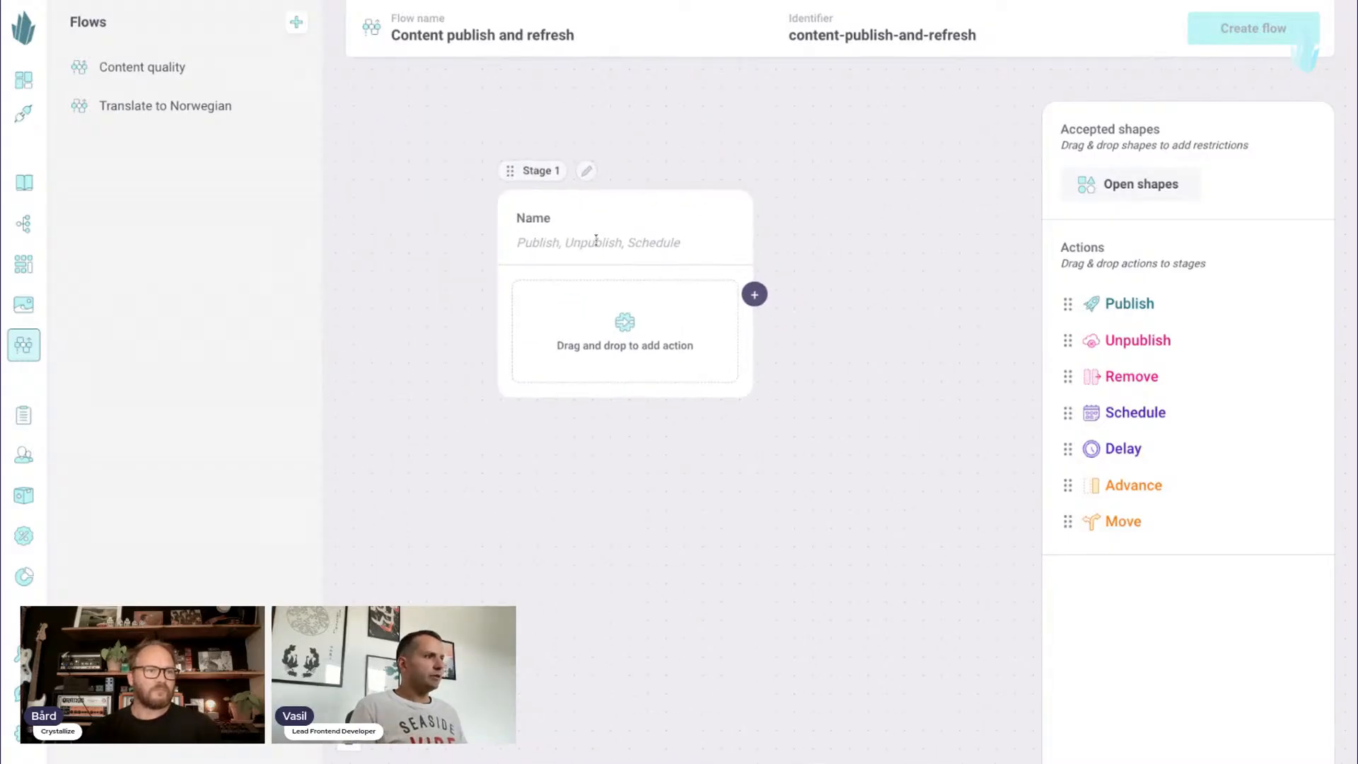
type("Pu")
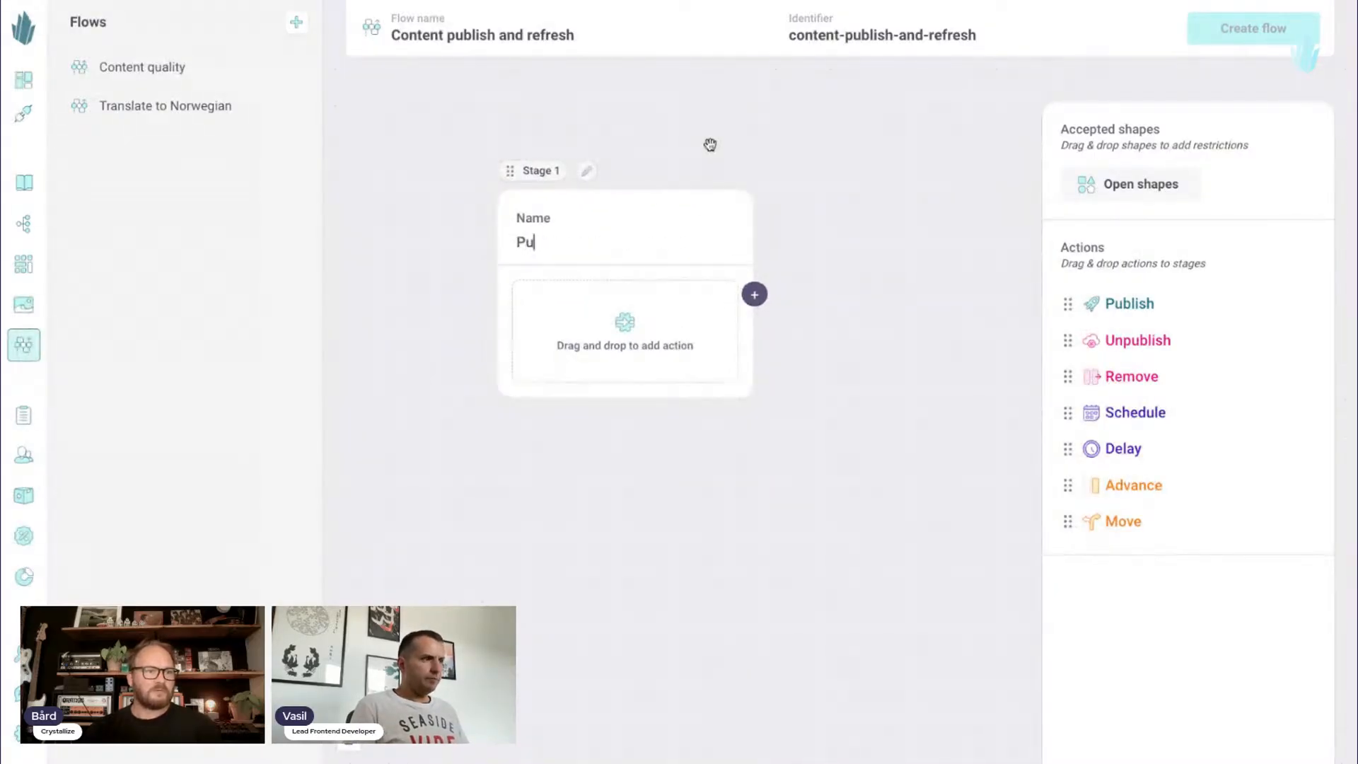
key("BackSpace")
key("BackSpace")
type("ne")
key("BackSpace")
key("BackSpace")
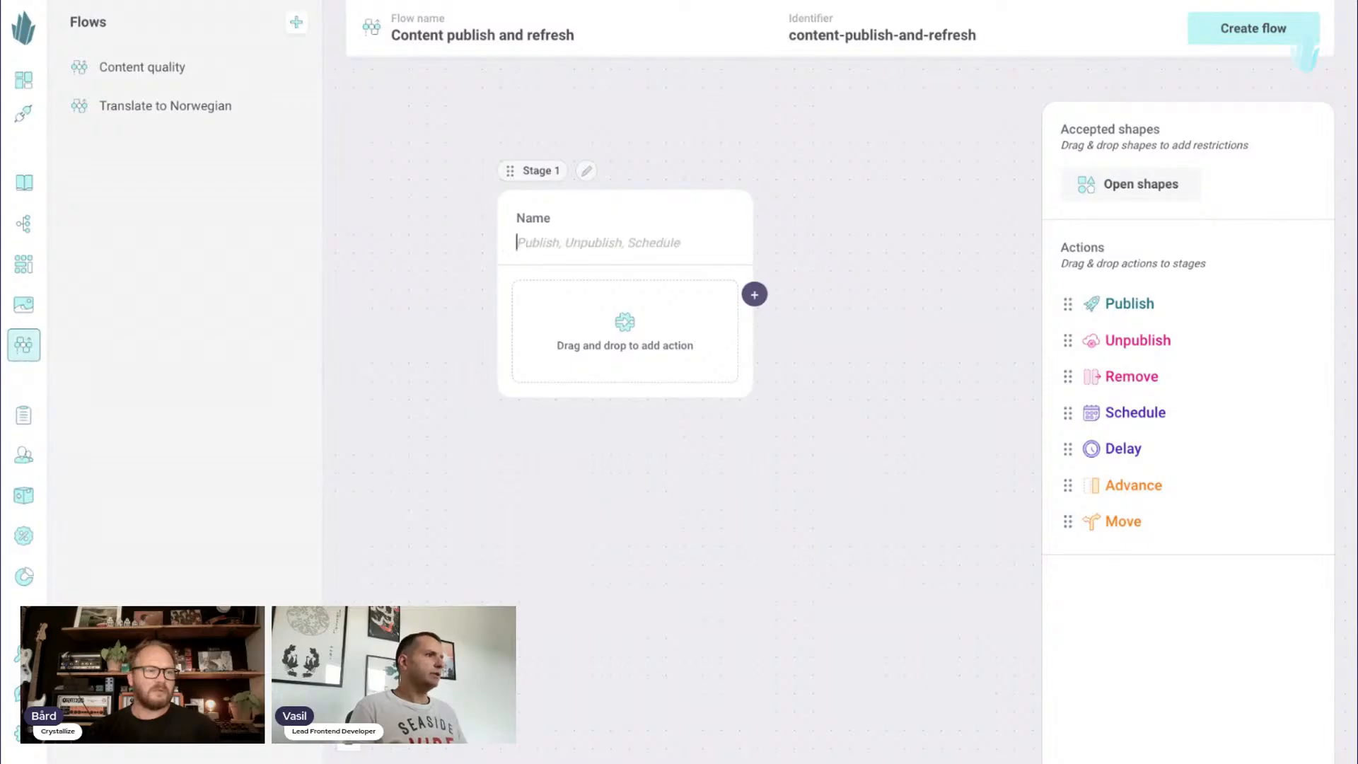
type("new")
key("BackSpace")
key("BackSpace")
key("BackSpace")
type("New")
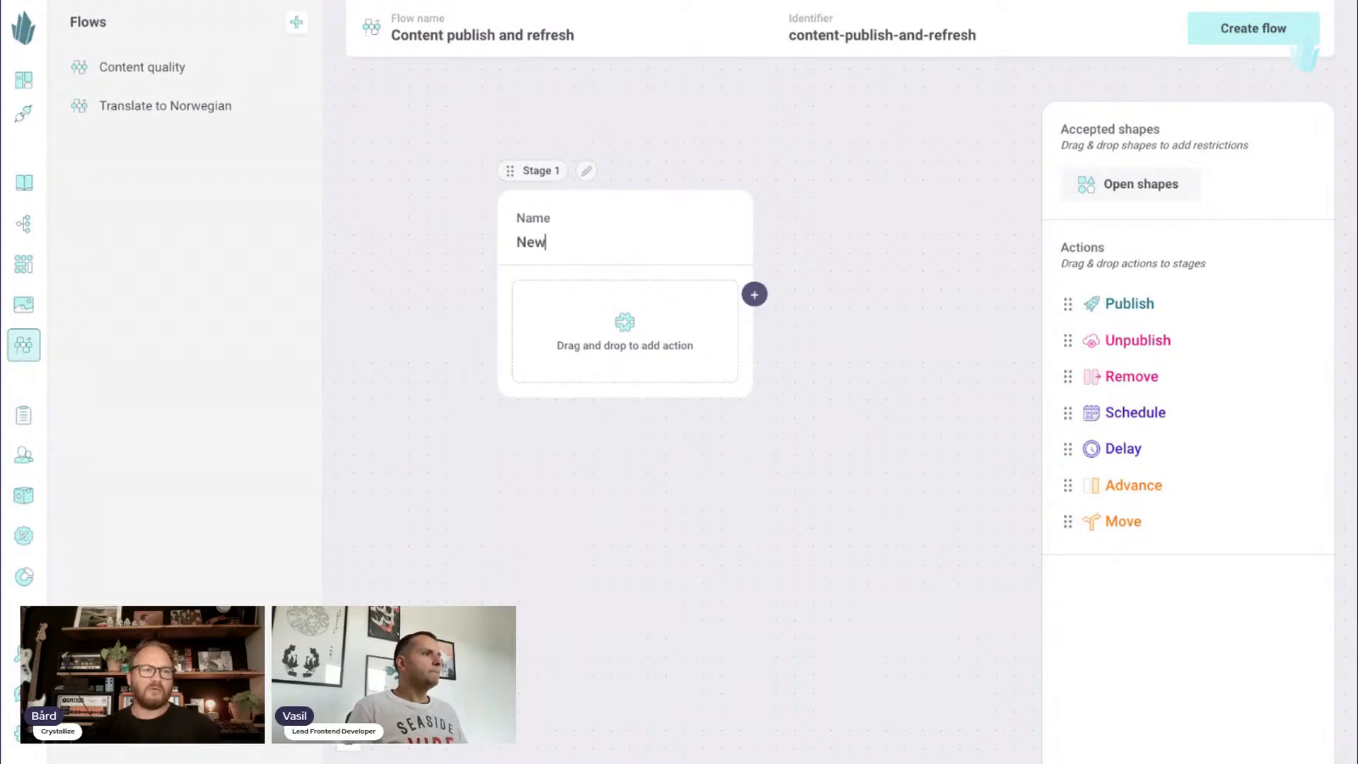
- Rename the first stage to "Schedule"
left_click_drag(794, 130, 770, 128)
double_click(566, 239)
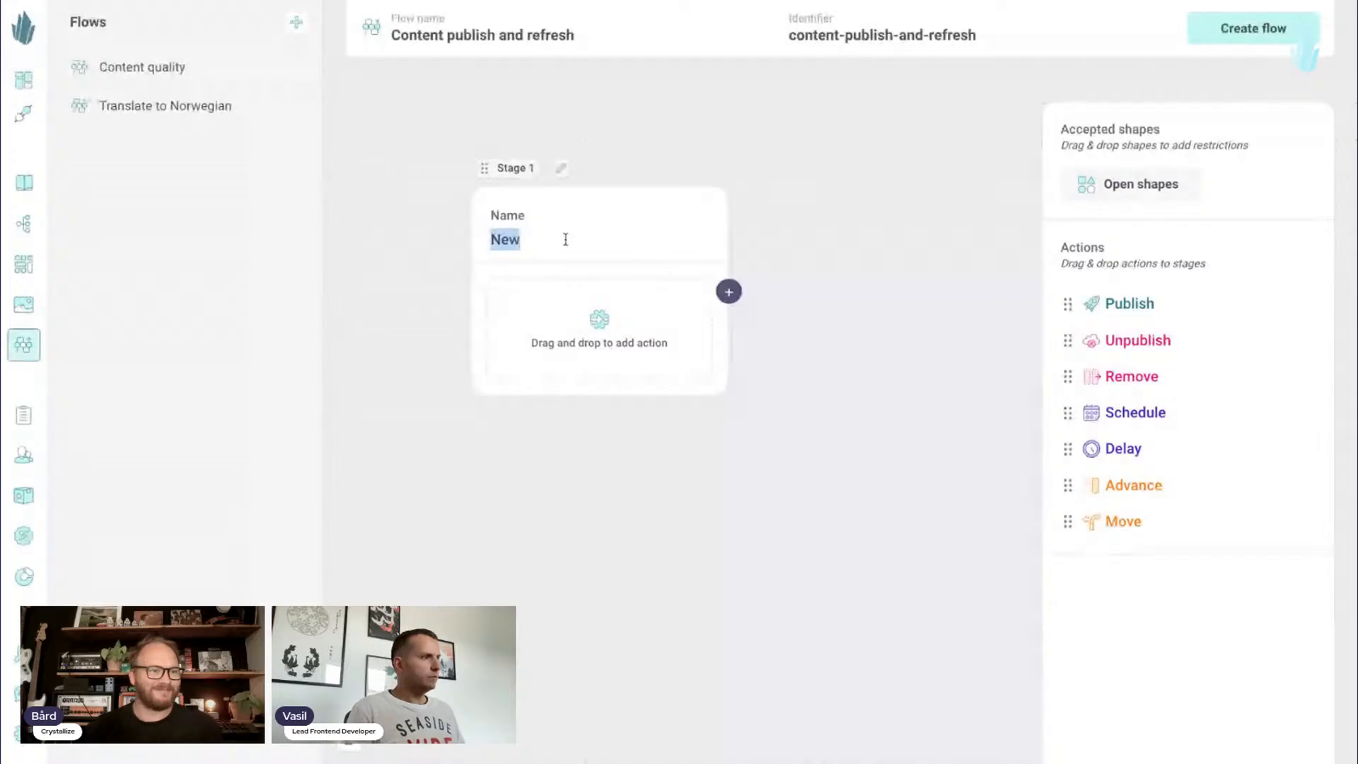
type("Scahdul")
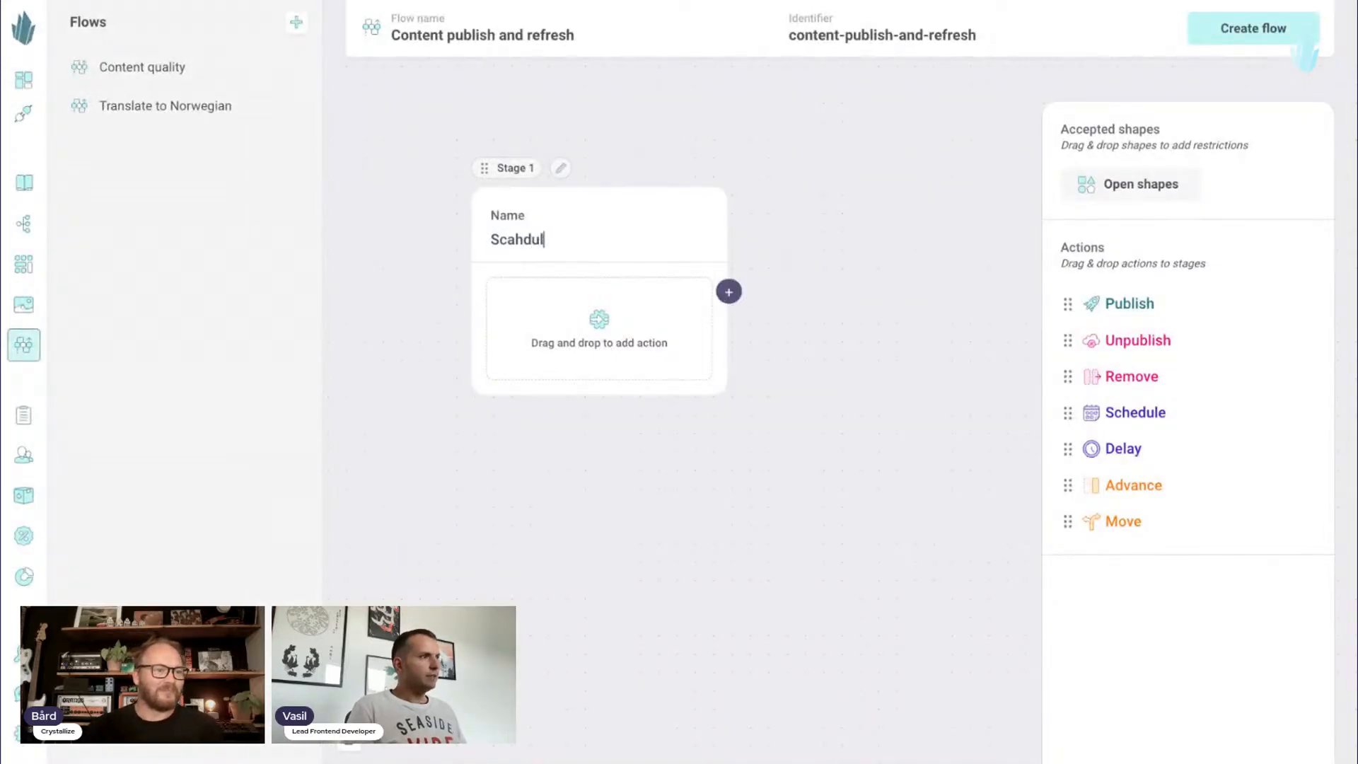
key("BackSpace")
key("BackSpace")
key("BackSpace")
key("BackSpace")
key("BackSpace")
type("hdule")
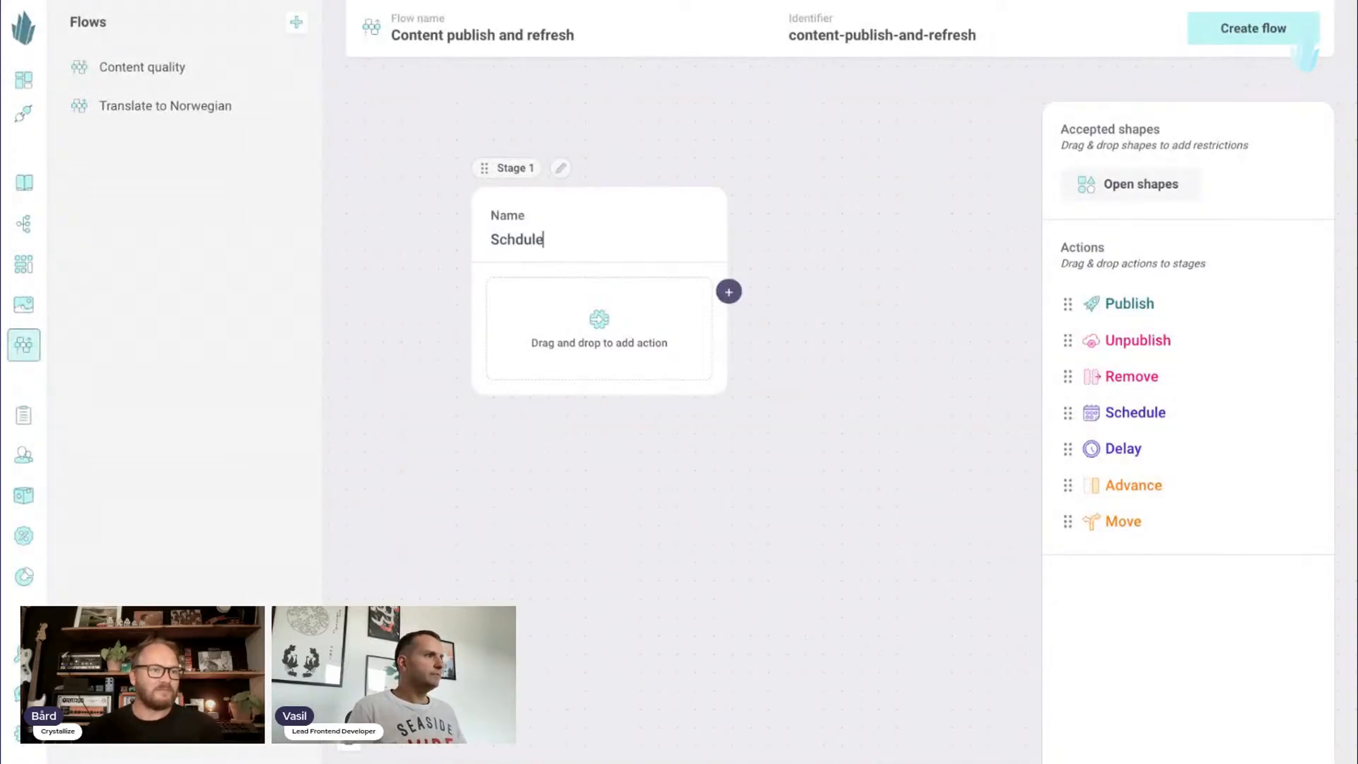
key("Left")
key("Left")
key("Left")
key("Left")
type("e")
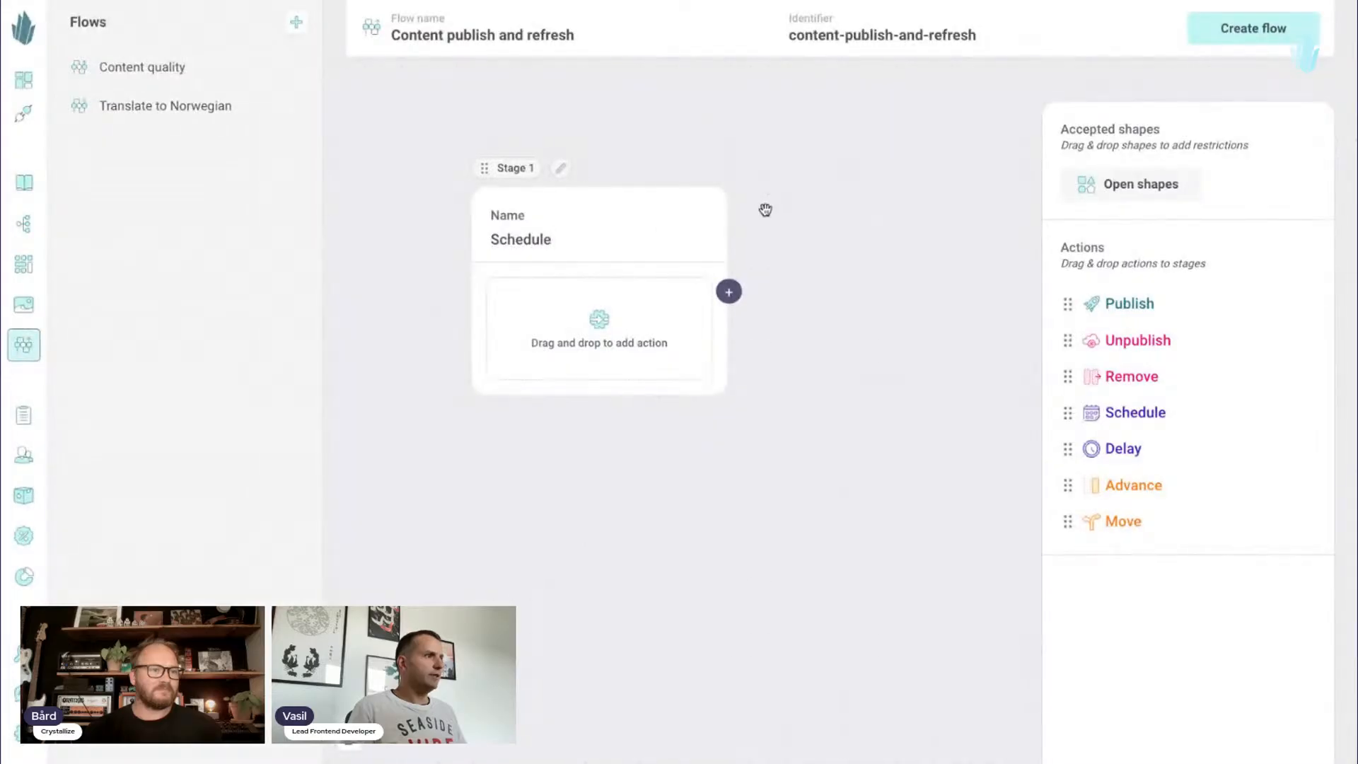
- Add a Schedule action followed by a Publish action to the Schedule stage
left_click_drag(643, 139, 642, 132)
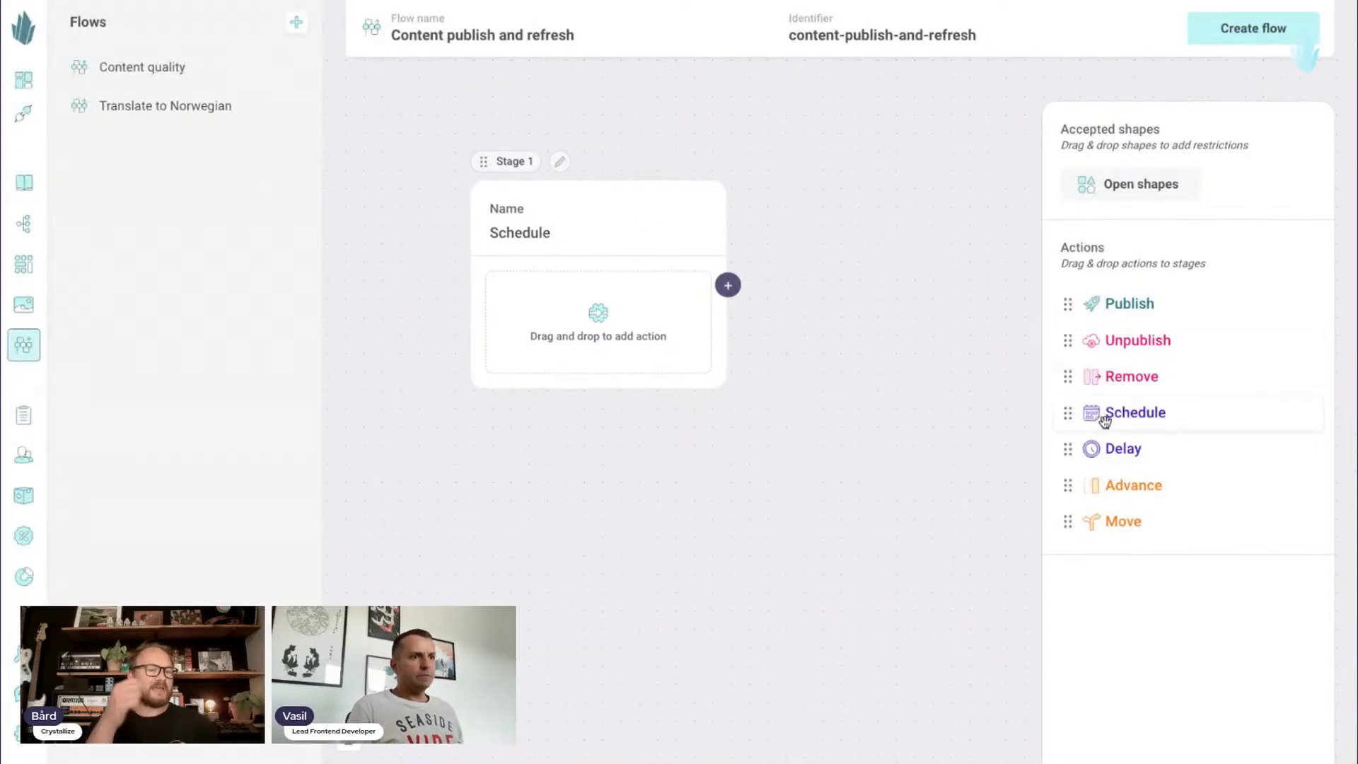
left_click_drag(1174, 415, 637, 296)
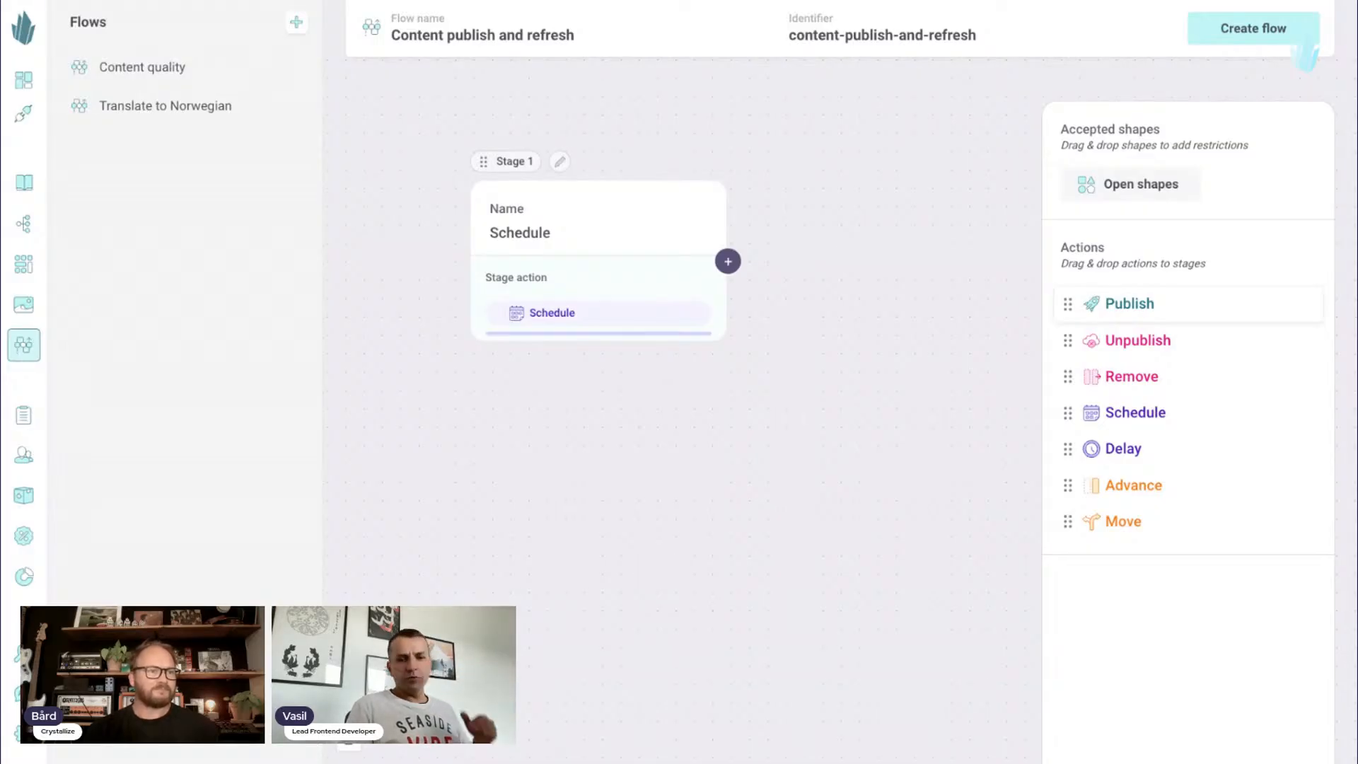
left_click_drag(636, 325, 646, 321)
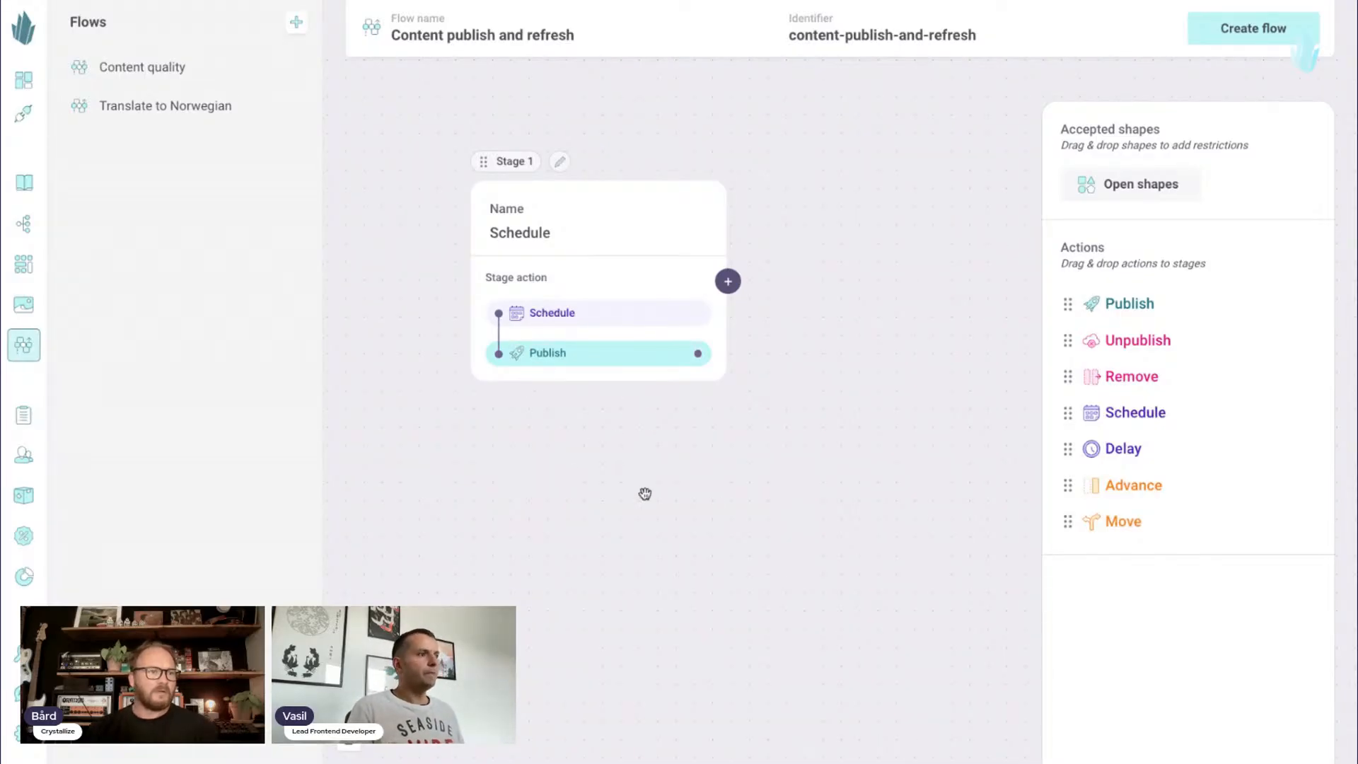
left_click_drag(856, 314, 820, 328)
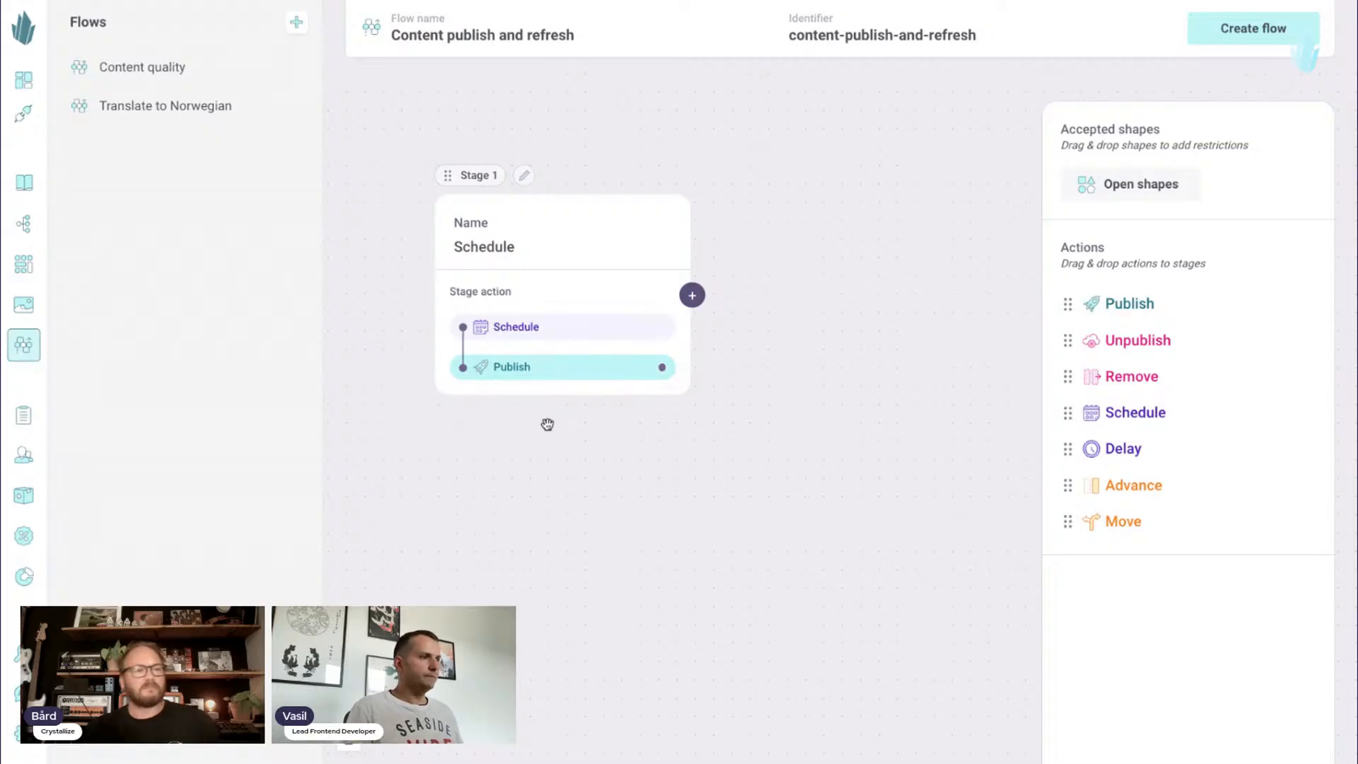
left_click_drag(578, 425, 560, 414)
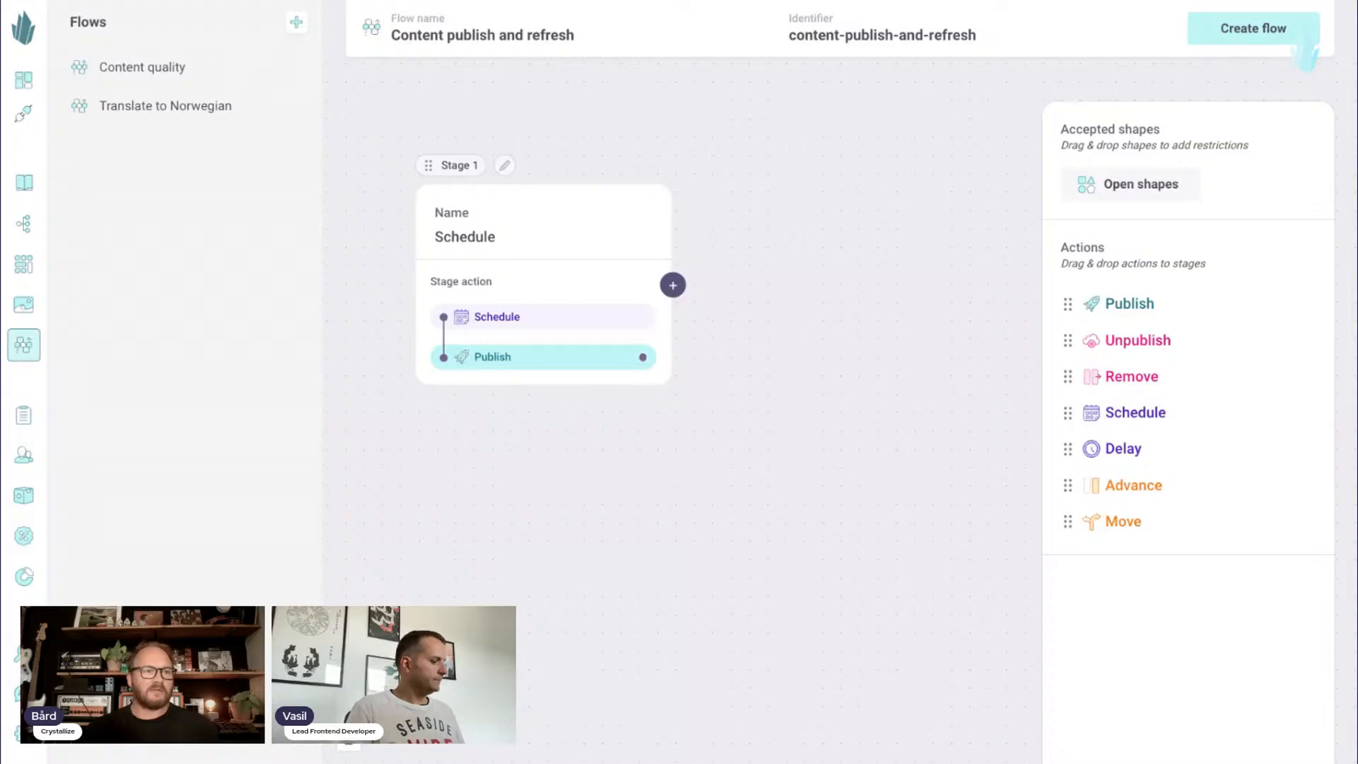
- Add a second stage named "Wait for 180 days" and give it a Delay action
left_click_drag(818, 212, 793, 217)
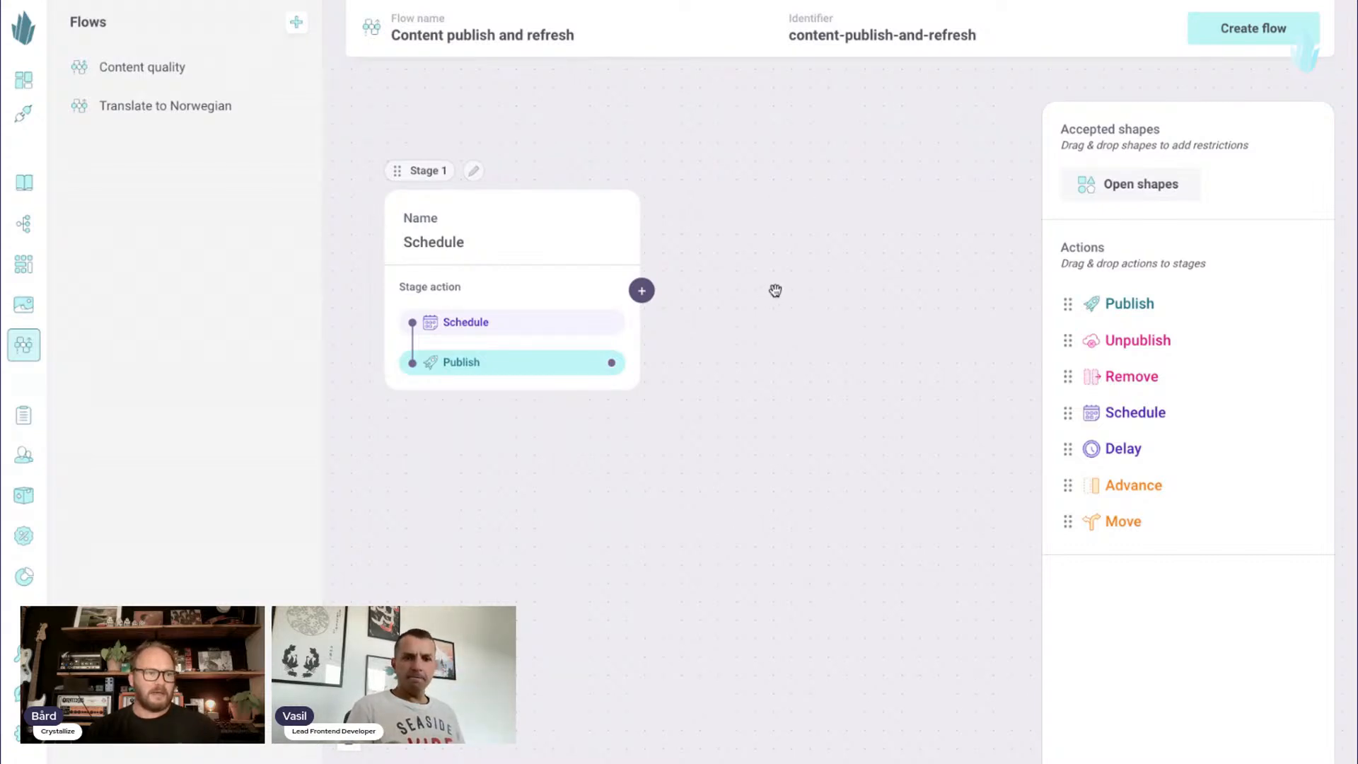
left_click(642, 290)
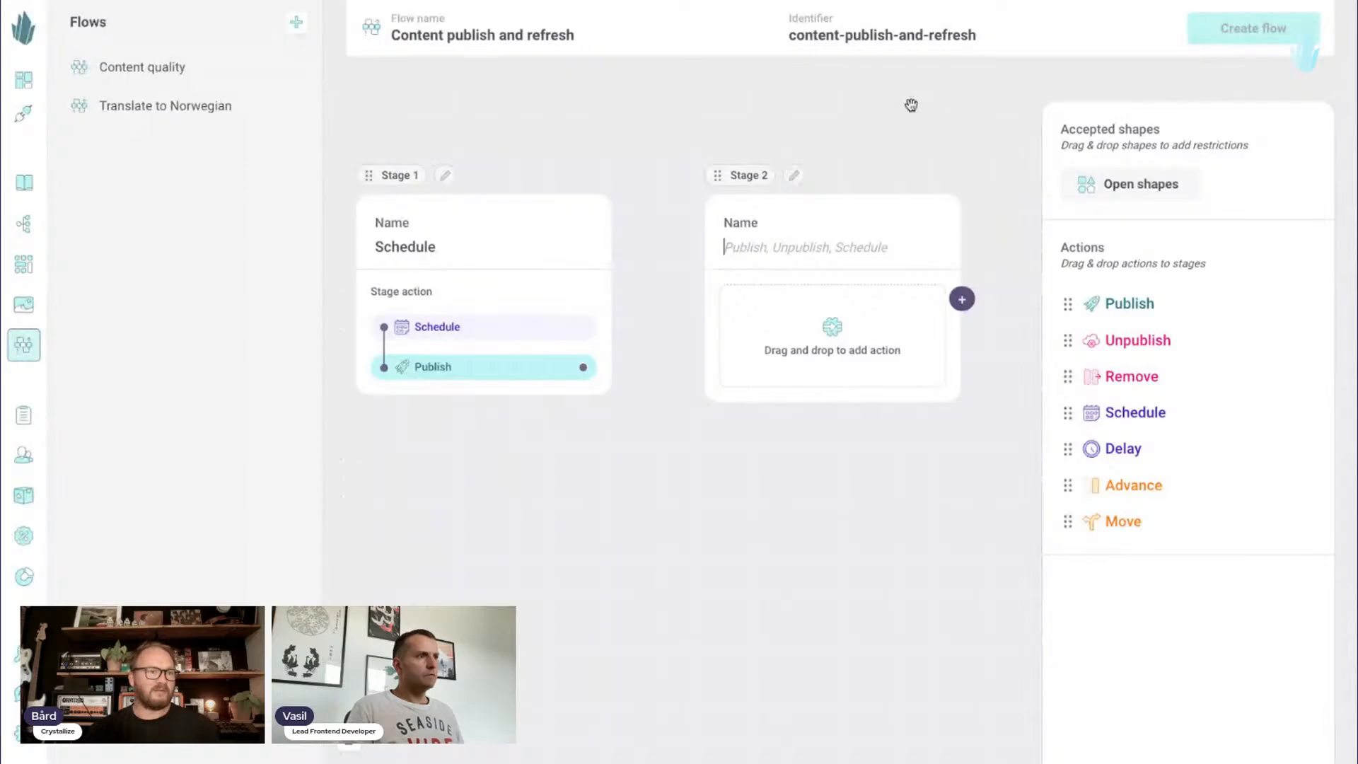
type("Dela")
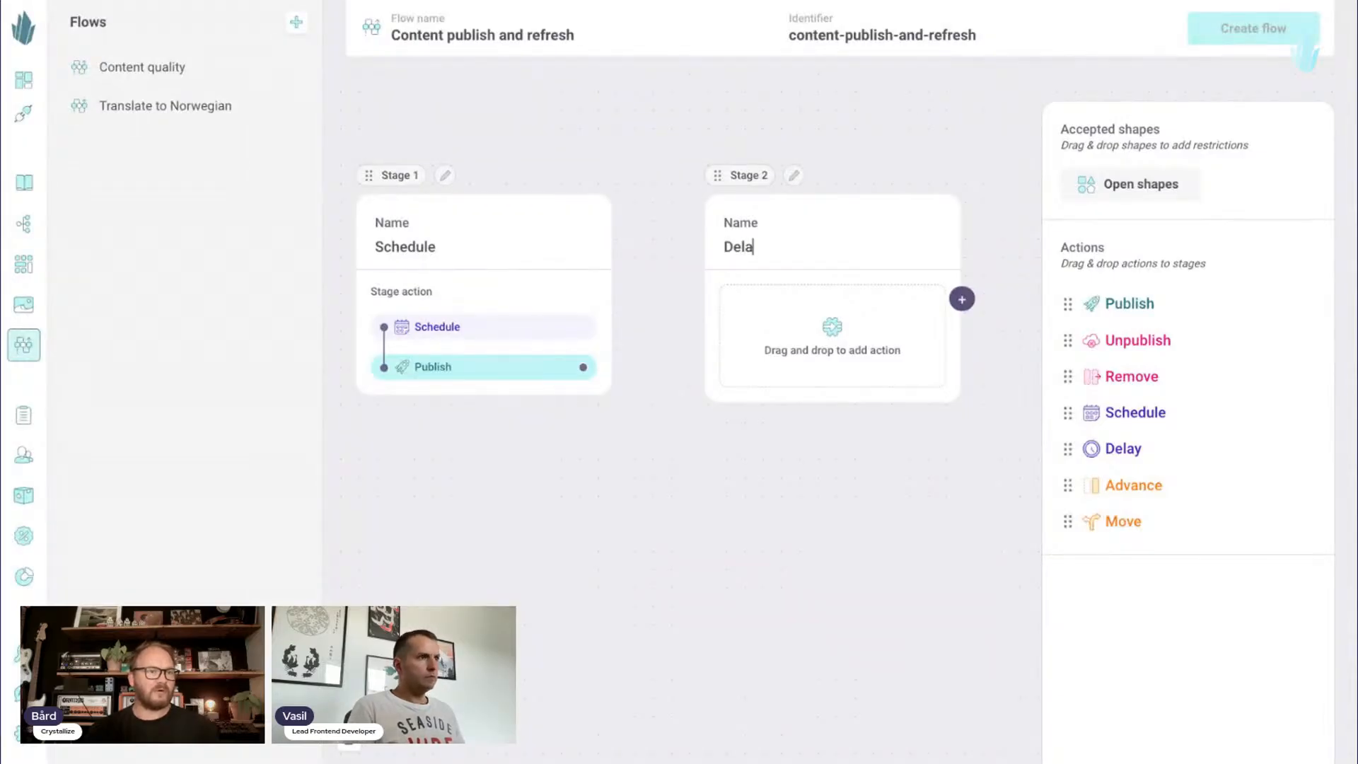
type("y")
key("ctrl+a")
type("Wait fo")
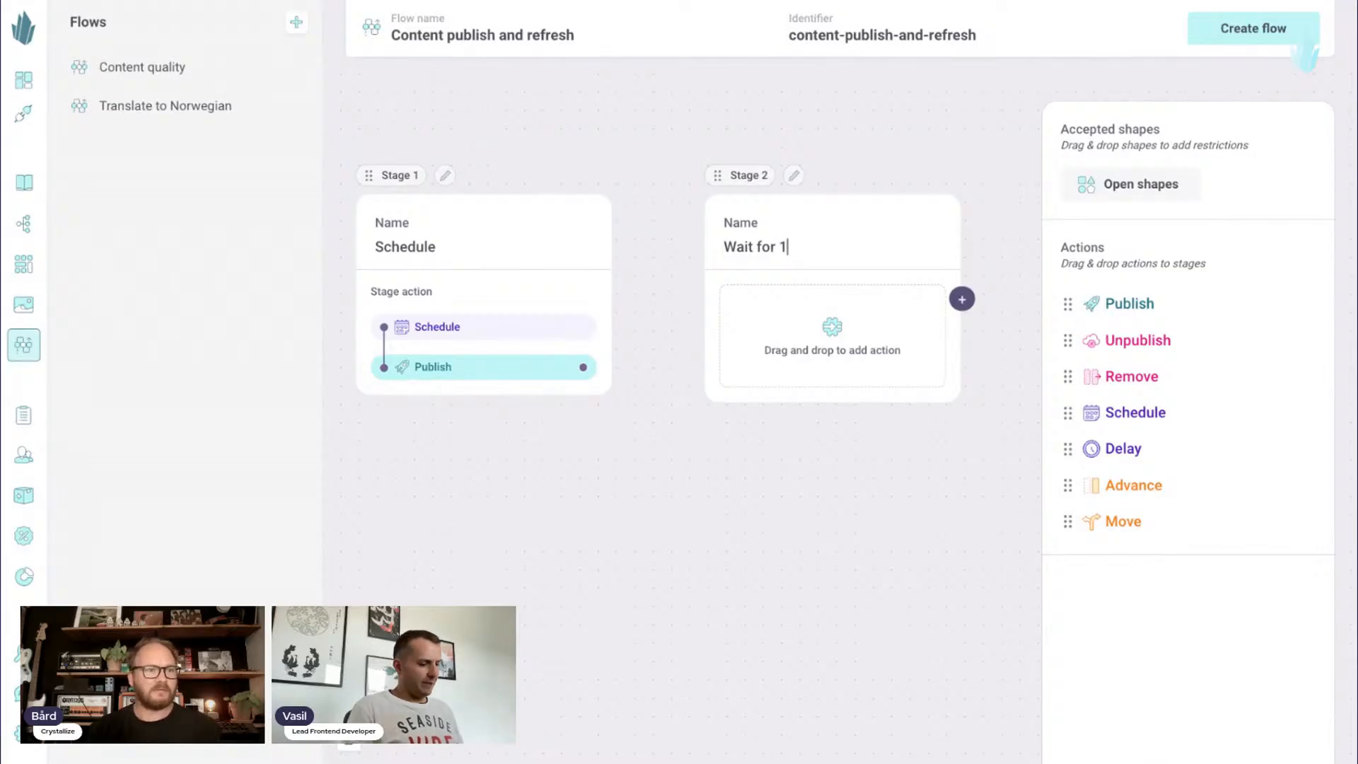
type("r 180 days")
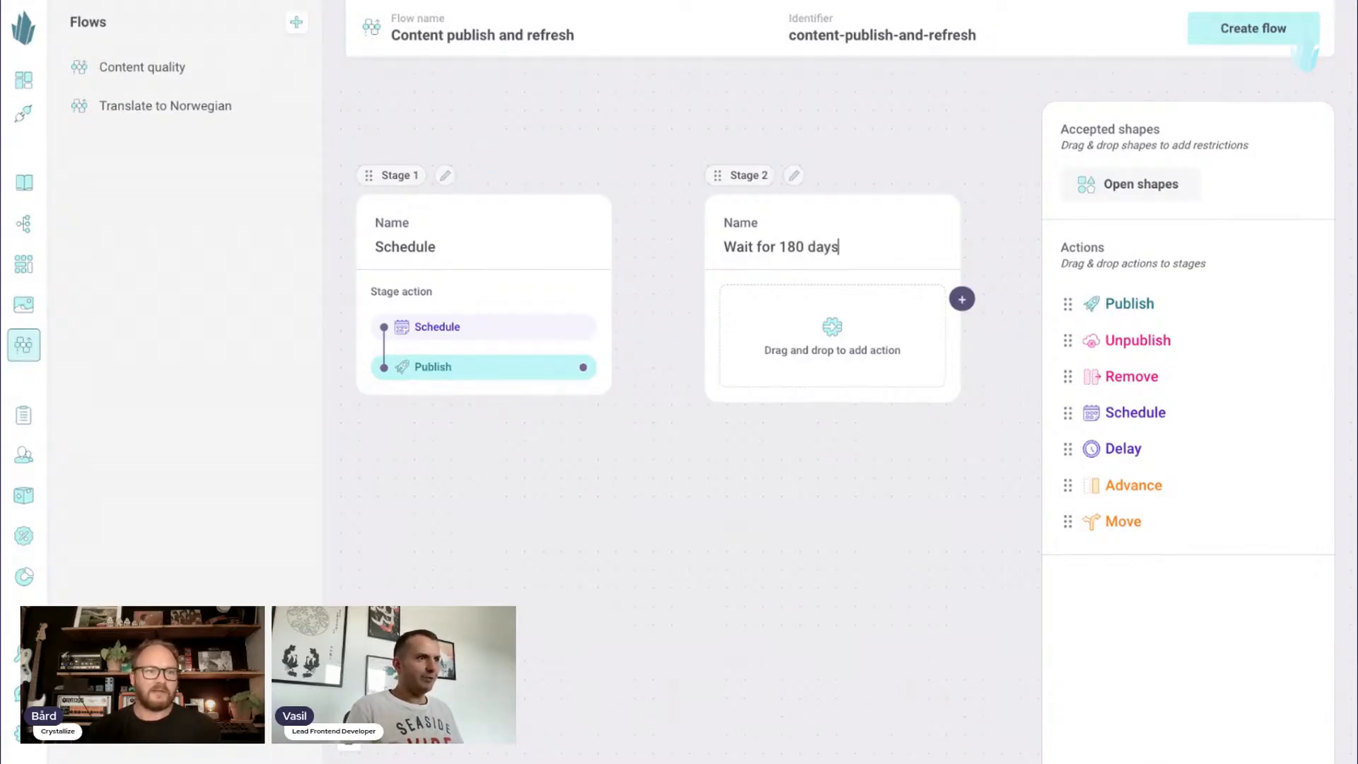
left_click_drag(894, 106, 848, 102)
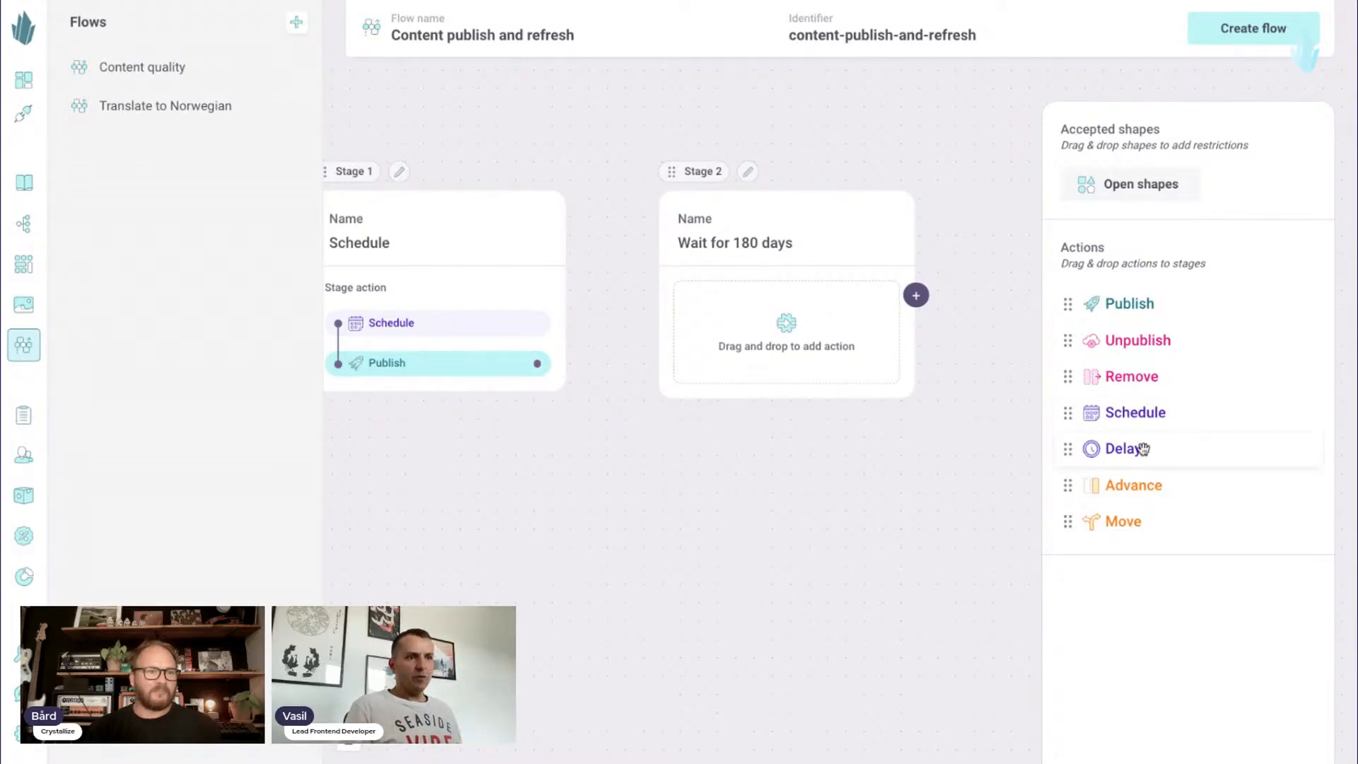
left_click_drag(1140, 454, 787, 339)
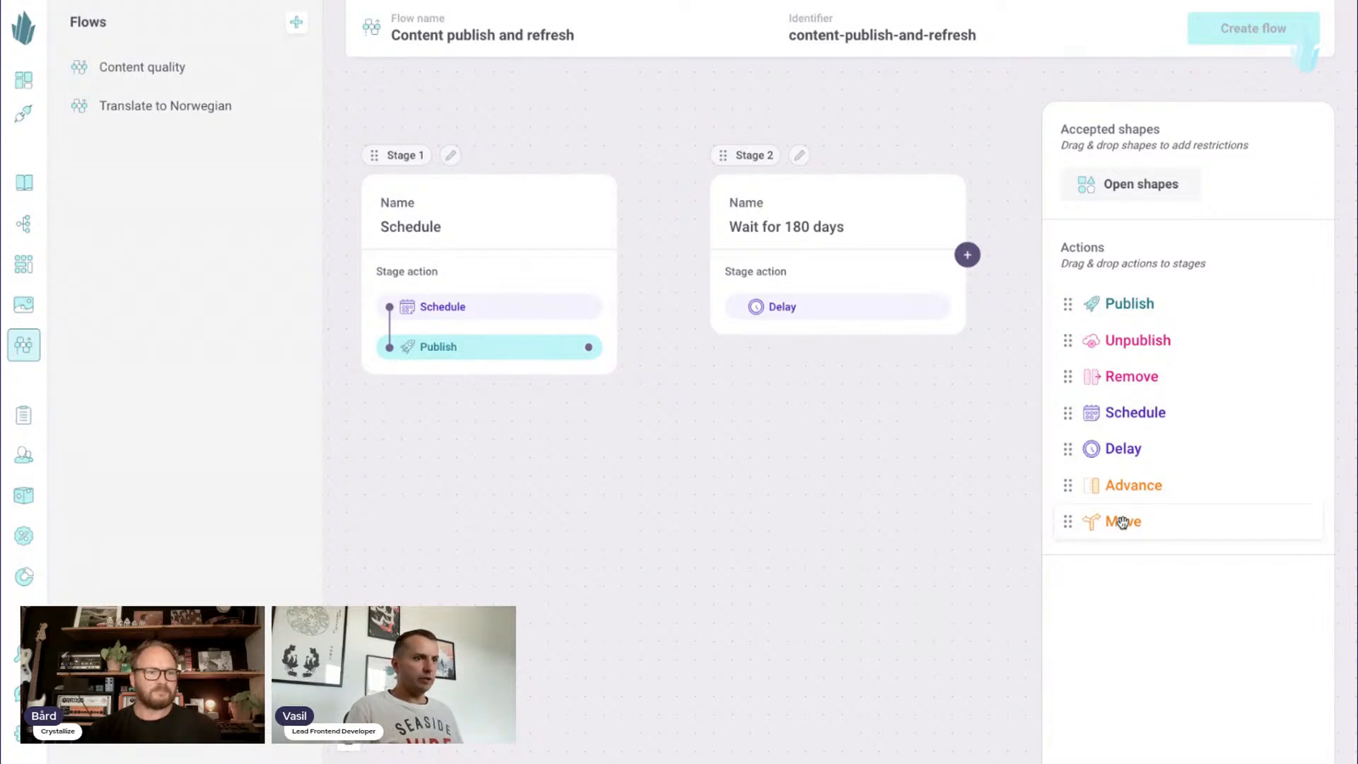
- Add a Move action after Publish in the Schedule stage and connect it to the "Wait for 180 days" stage
left_click_drag(1121, 521, 475, 386)
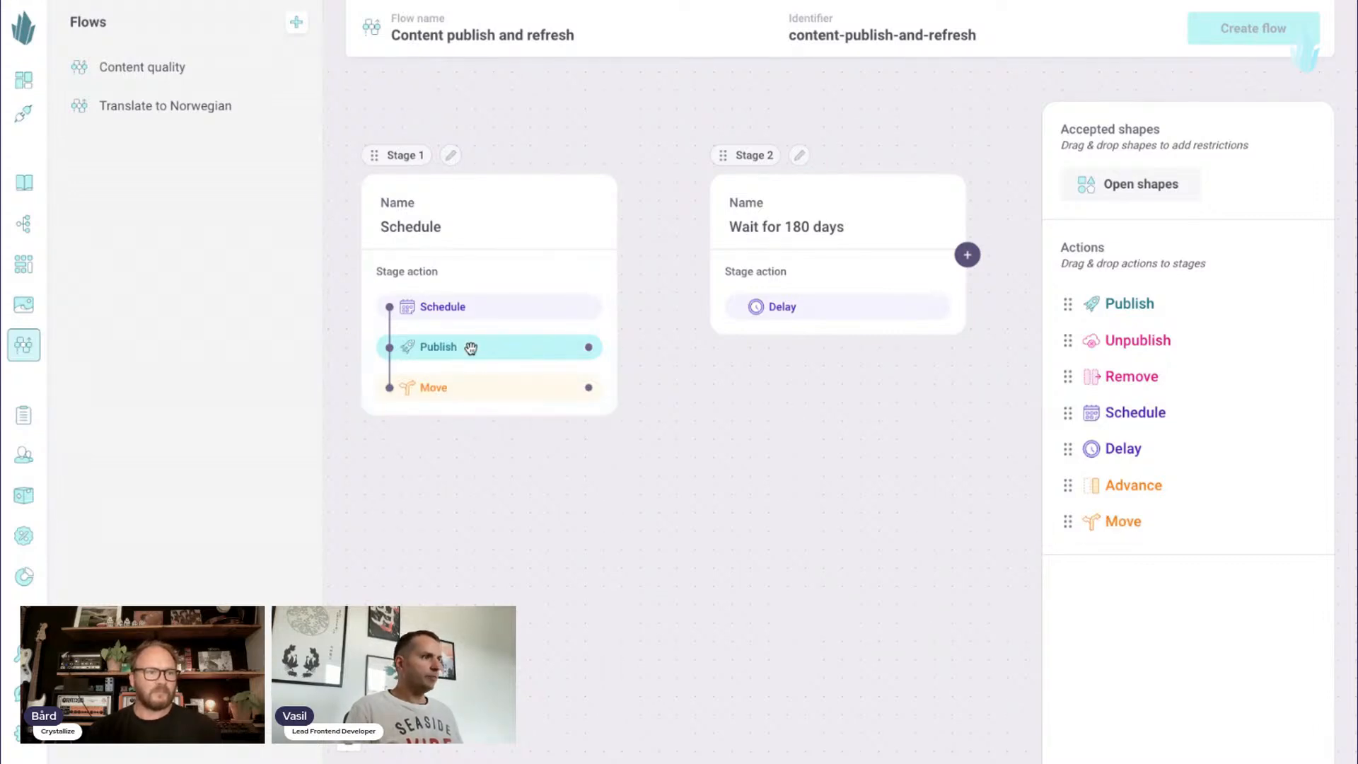
left_click_drag(588, 387, 781, 219)
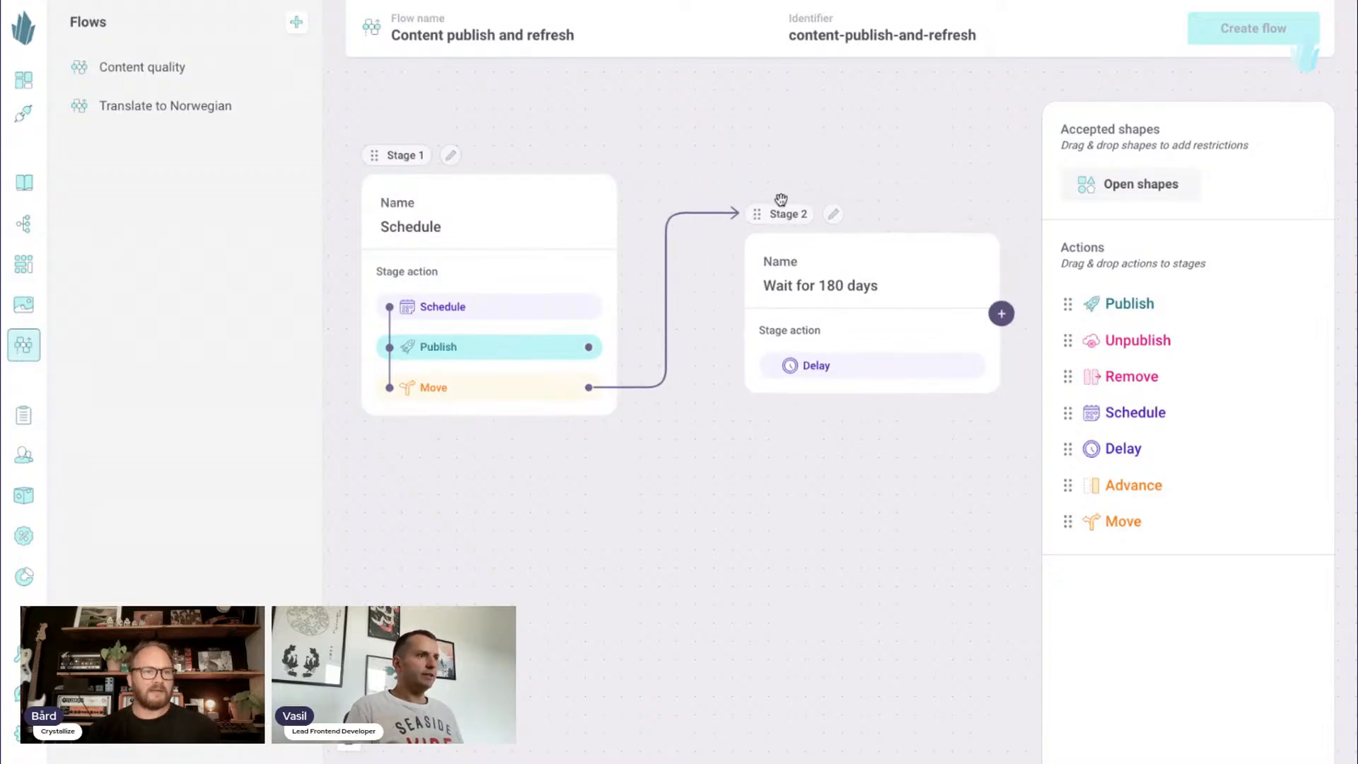
left_click_drag(763, 152, 773, 122)
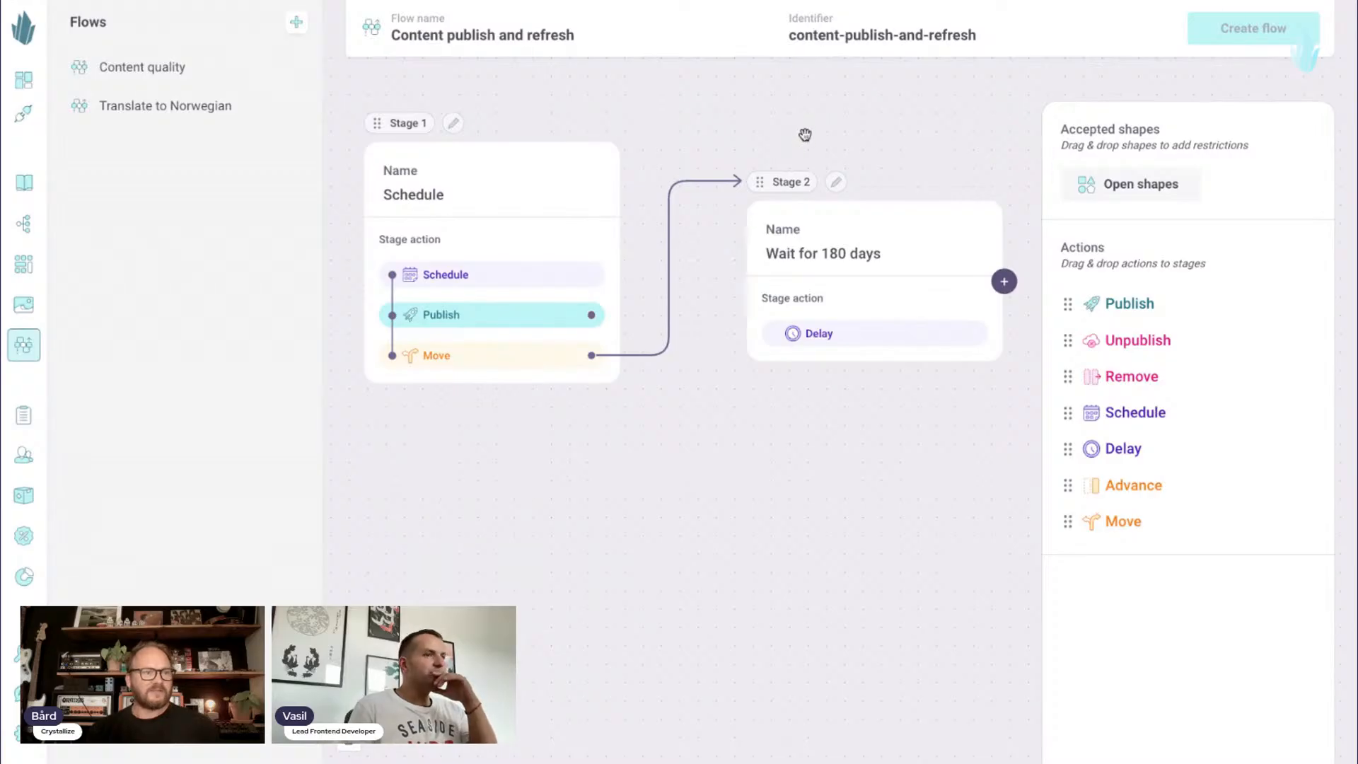
- Hide the list of flows and reposition the "Wait for 180 days" stage slightly higher on the canvas
left_click(349, 737)
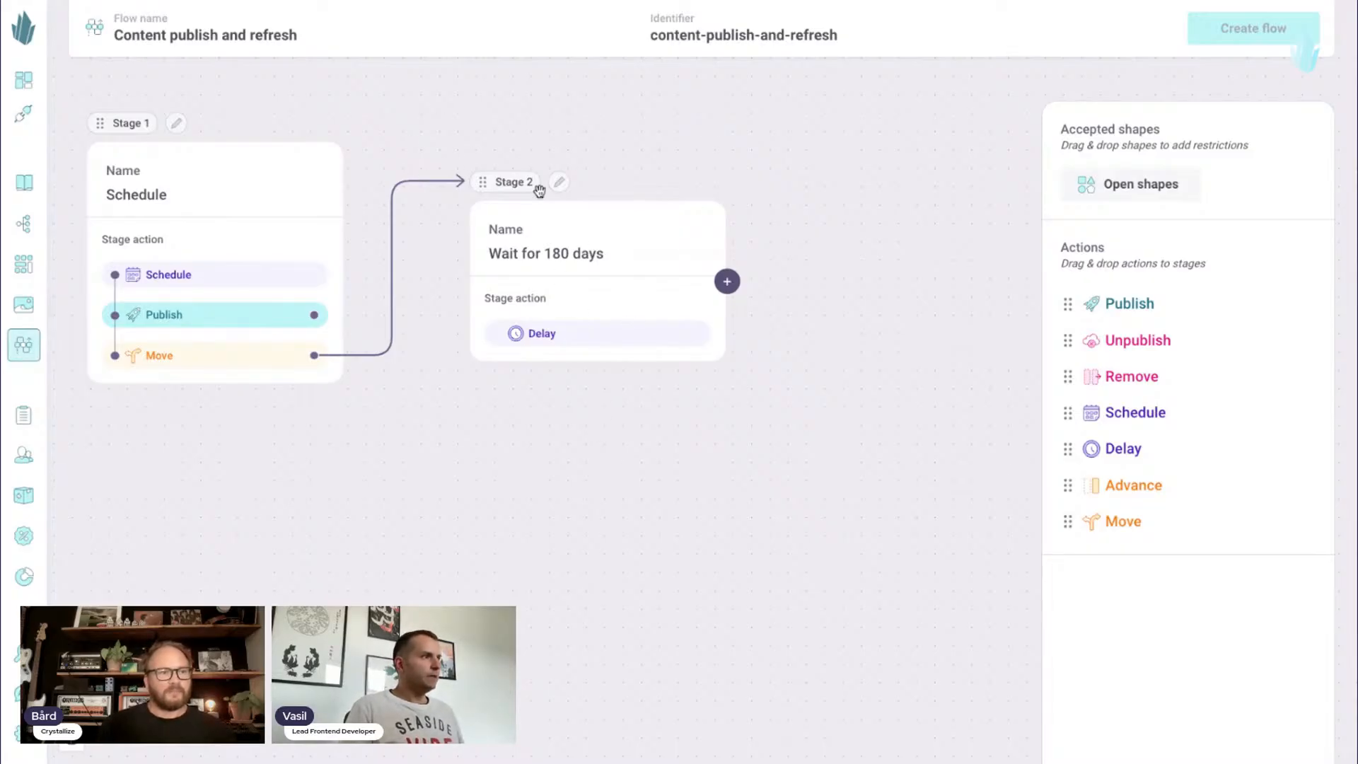
left_click_drag(539, 190, 567, 113)
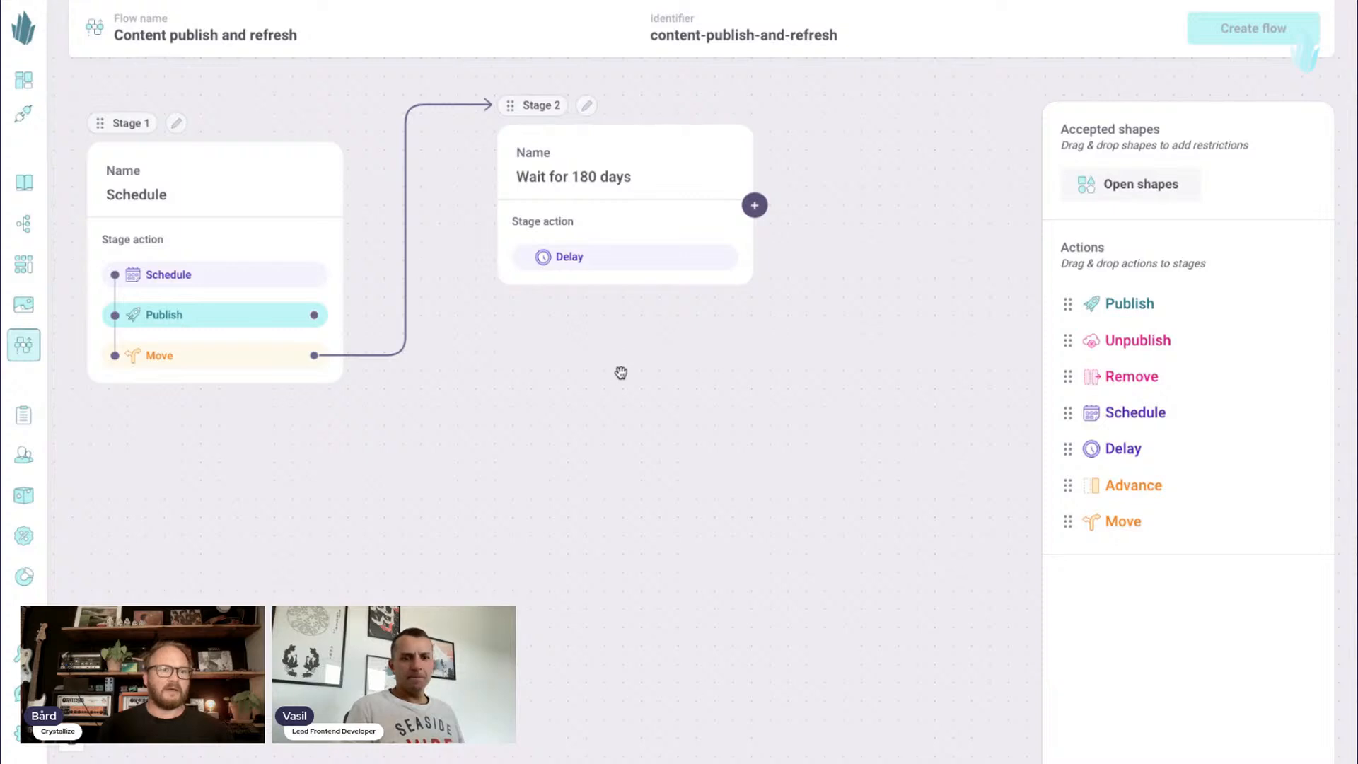
left_click_drag(627, 358, 614, 367)
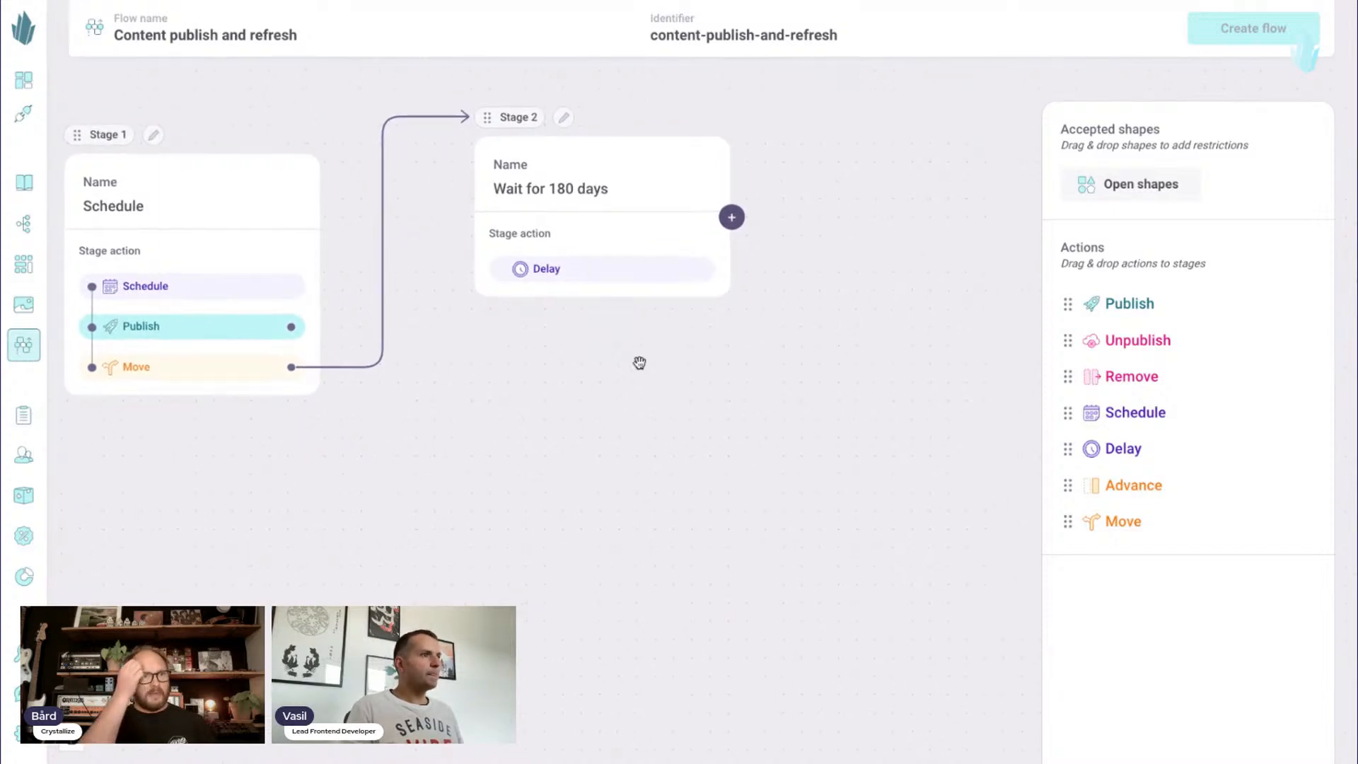
- Add a third stage named "Notify editors" and place it below the "Wait for 180 days" stage
left_click(736, 218)
left_click_drag(872, 130, 645, 364)
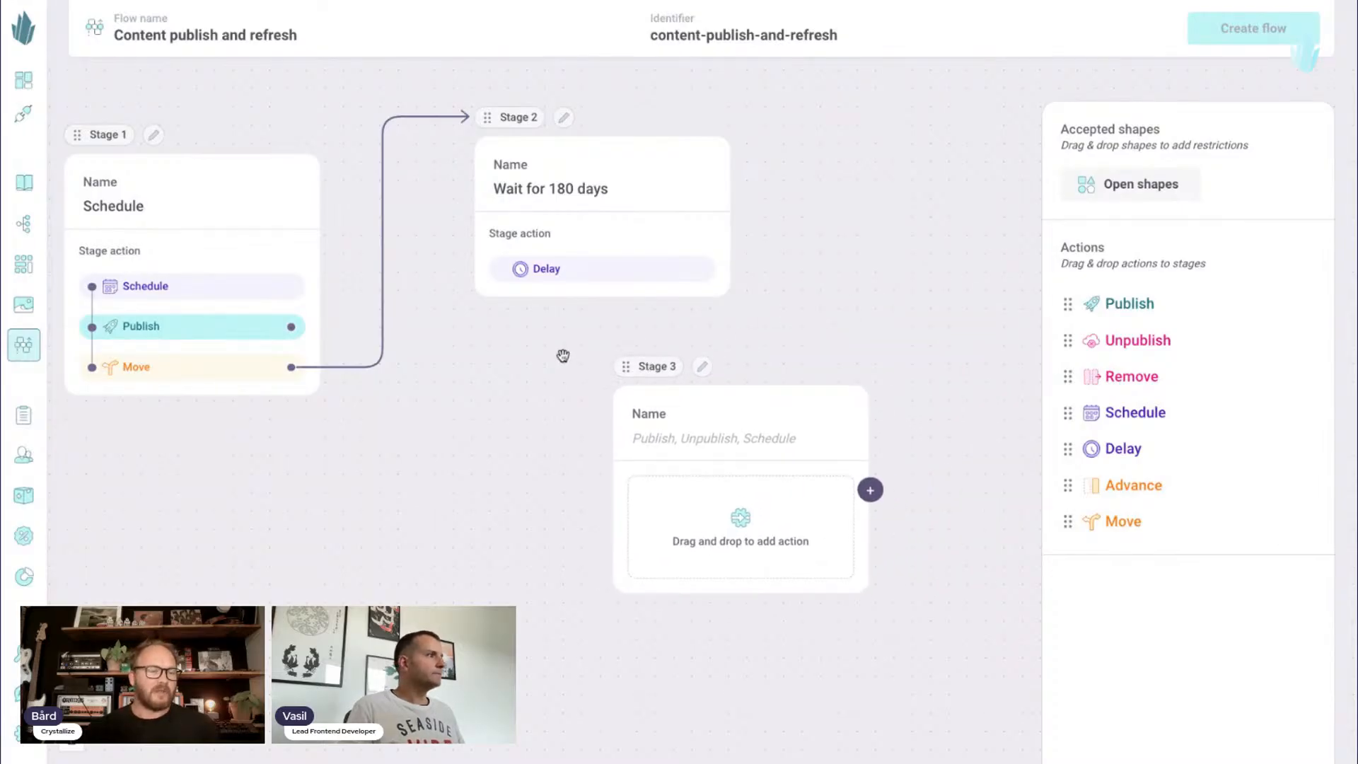
left_click_drag(493, 117, 455, 185)
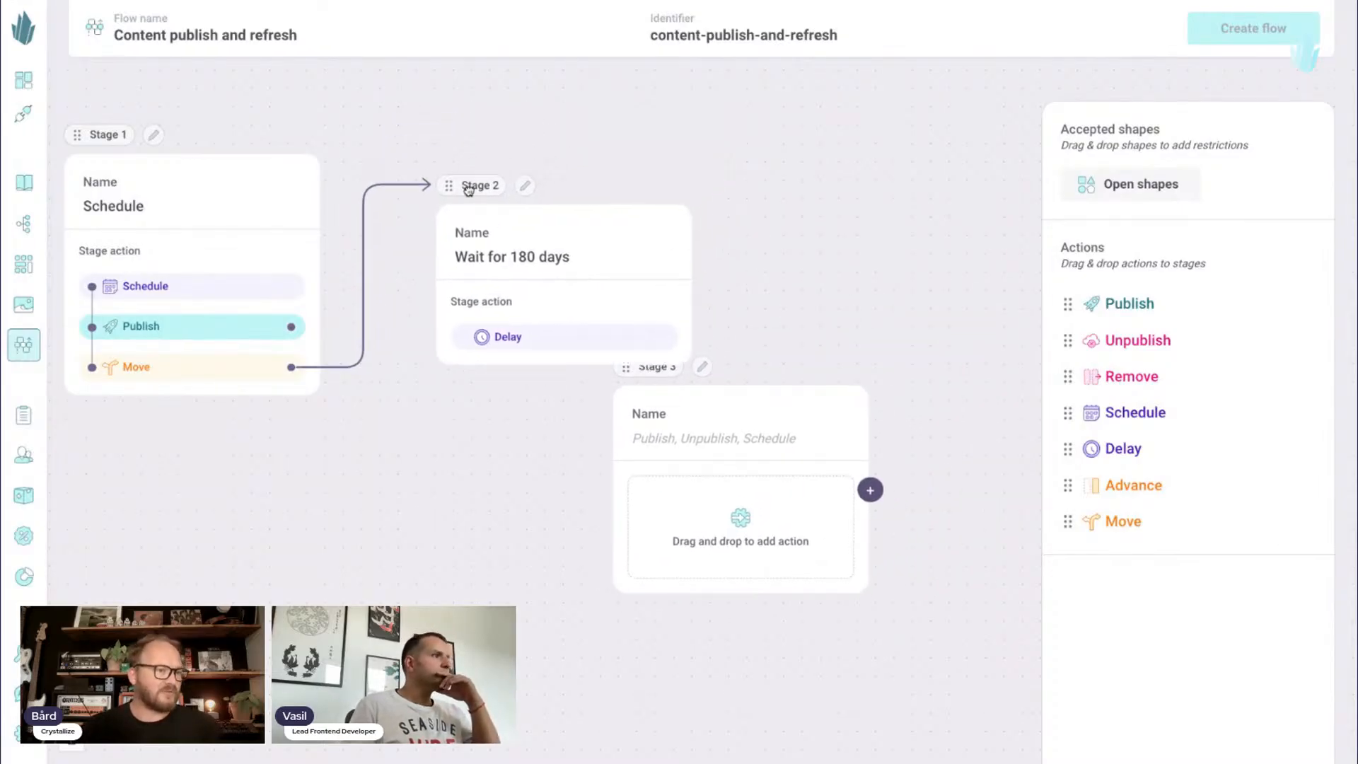
left_click_drag(655, 377, 603, 425)
left_click(622, 487)
type("No")
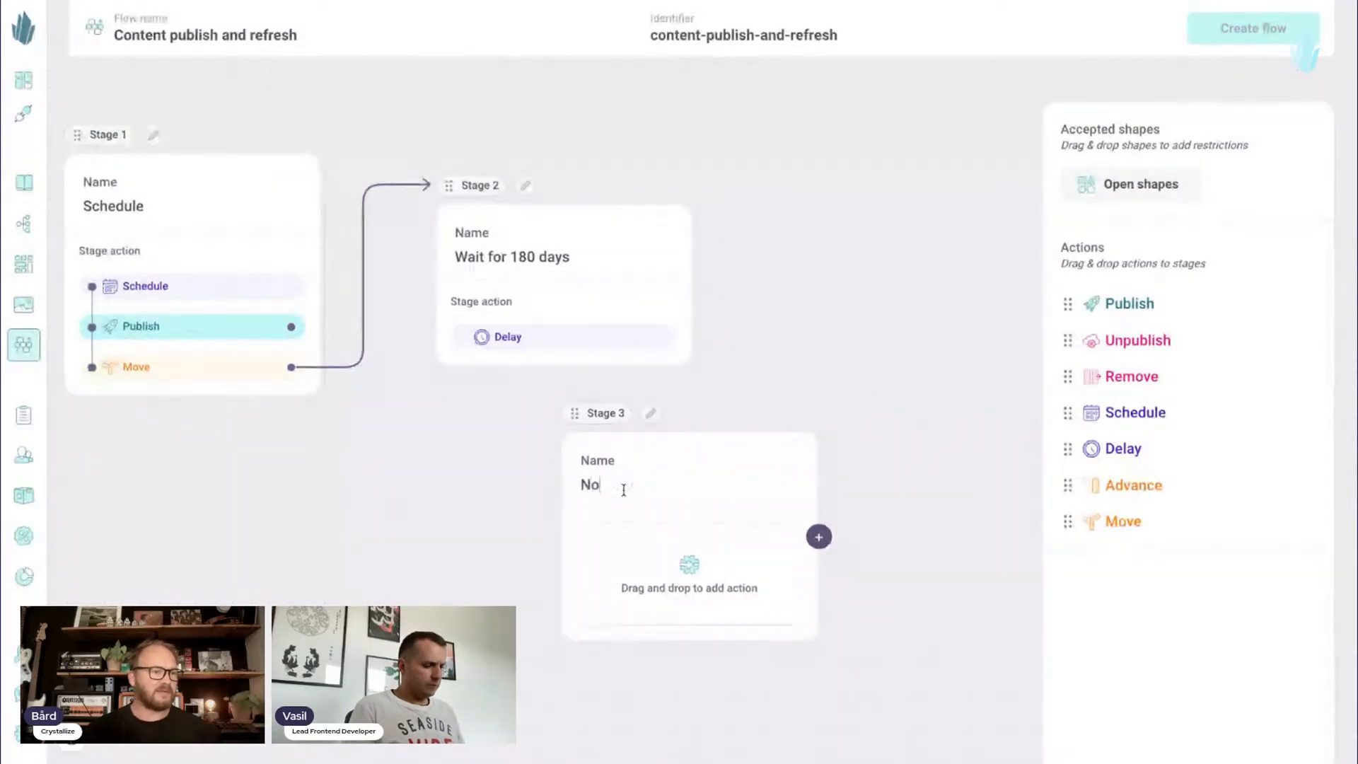
type("tify edi")
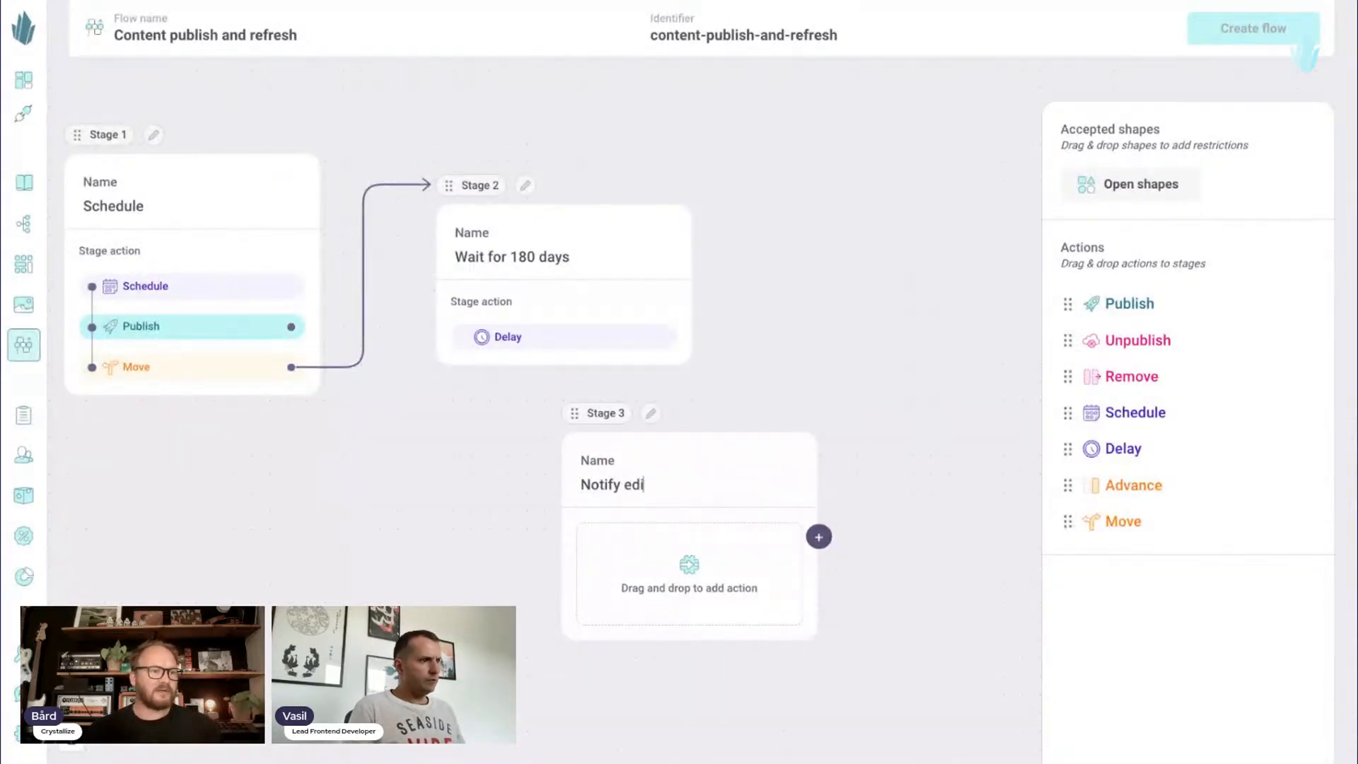
type("tors")
left_click_drag(831, 348, 936, 266)
left_click_drag(660, 363, 668, 391)
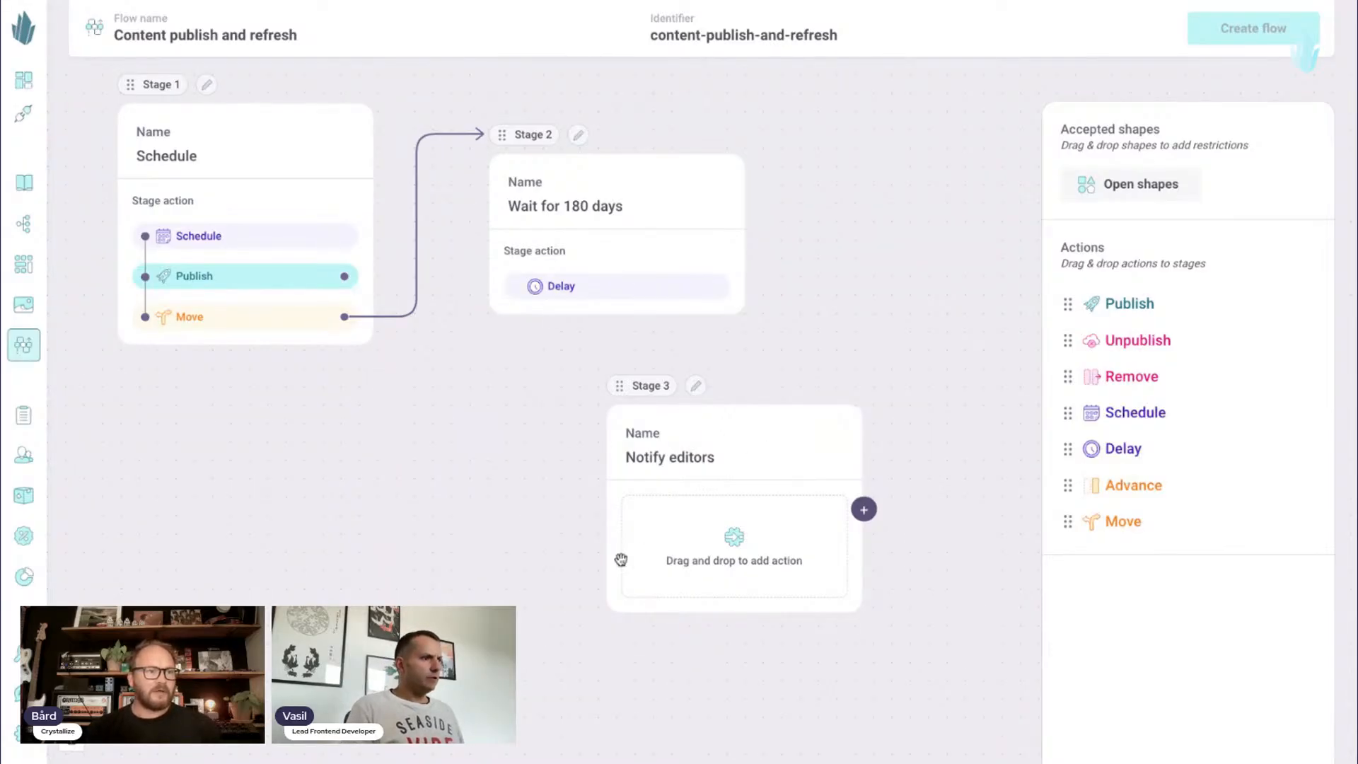
- Add an Advance action after Delay in the "Wait for 180 days" stage and shift the "Notify editors" stage further below it
mouse_move(499, 473)
left_mouse_down()
mouse_move(537, 449)
mouse_move(517, 456)
left_mouse_up()
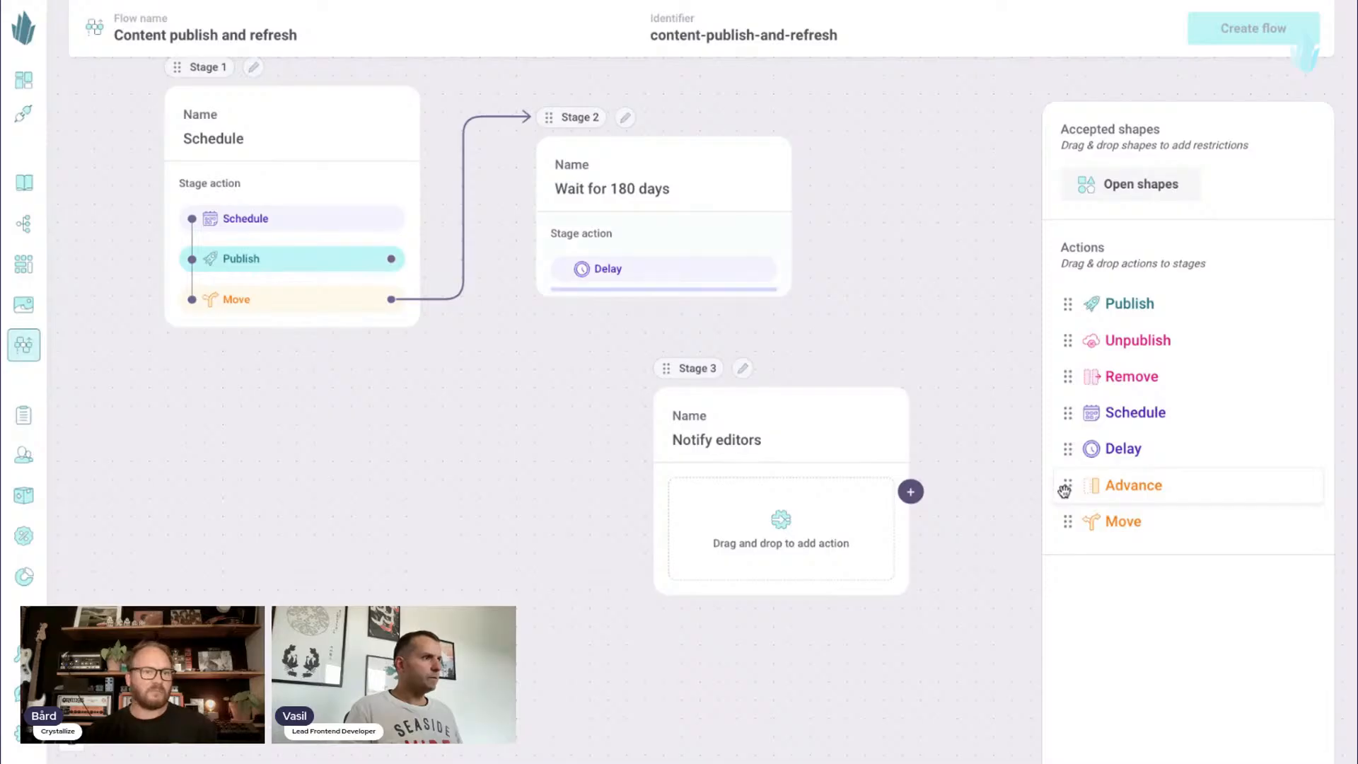
left_click_drag(1068, 485, 679, 304)
left_click_drag(676, 374, 632, 418)
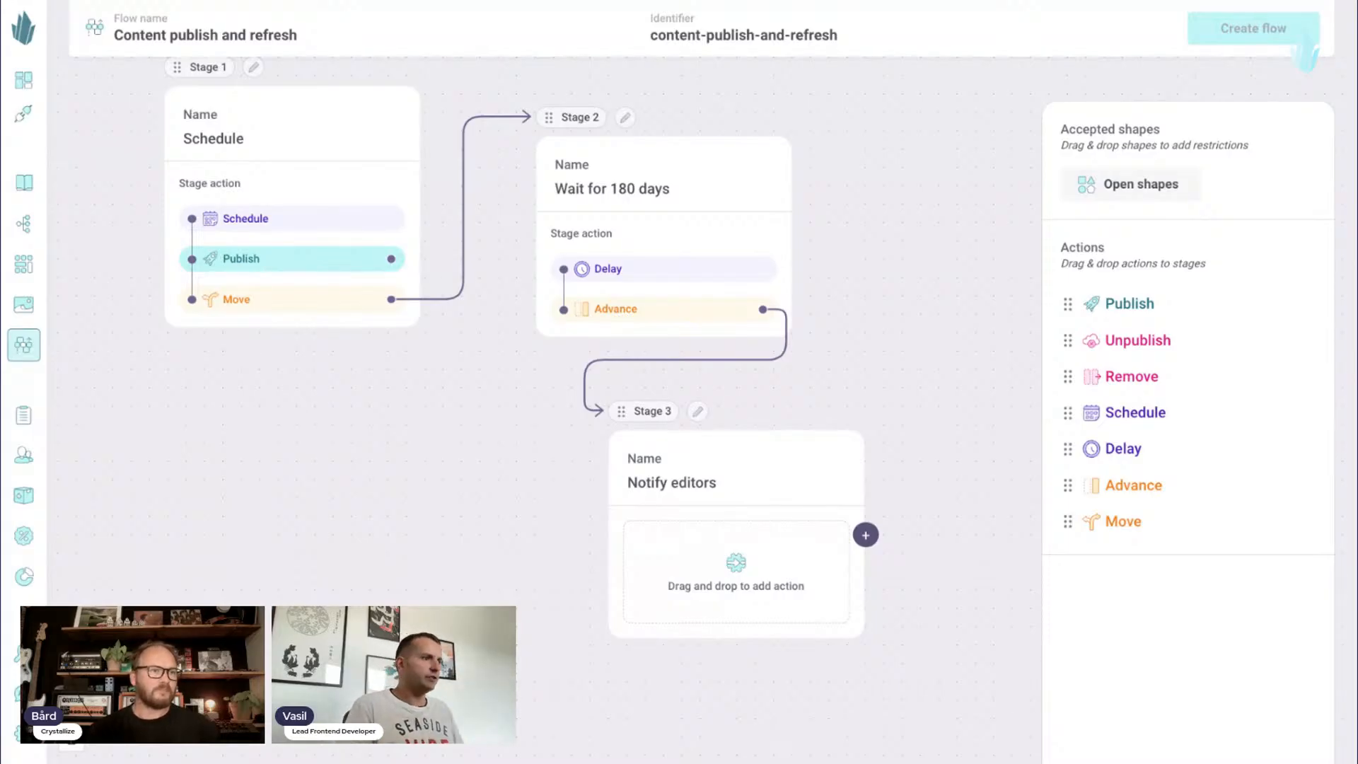
left_click_drag(846, 376, 866, 360)
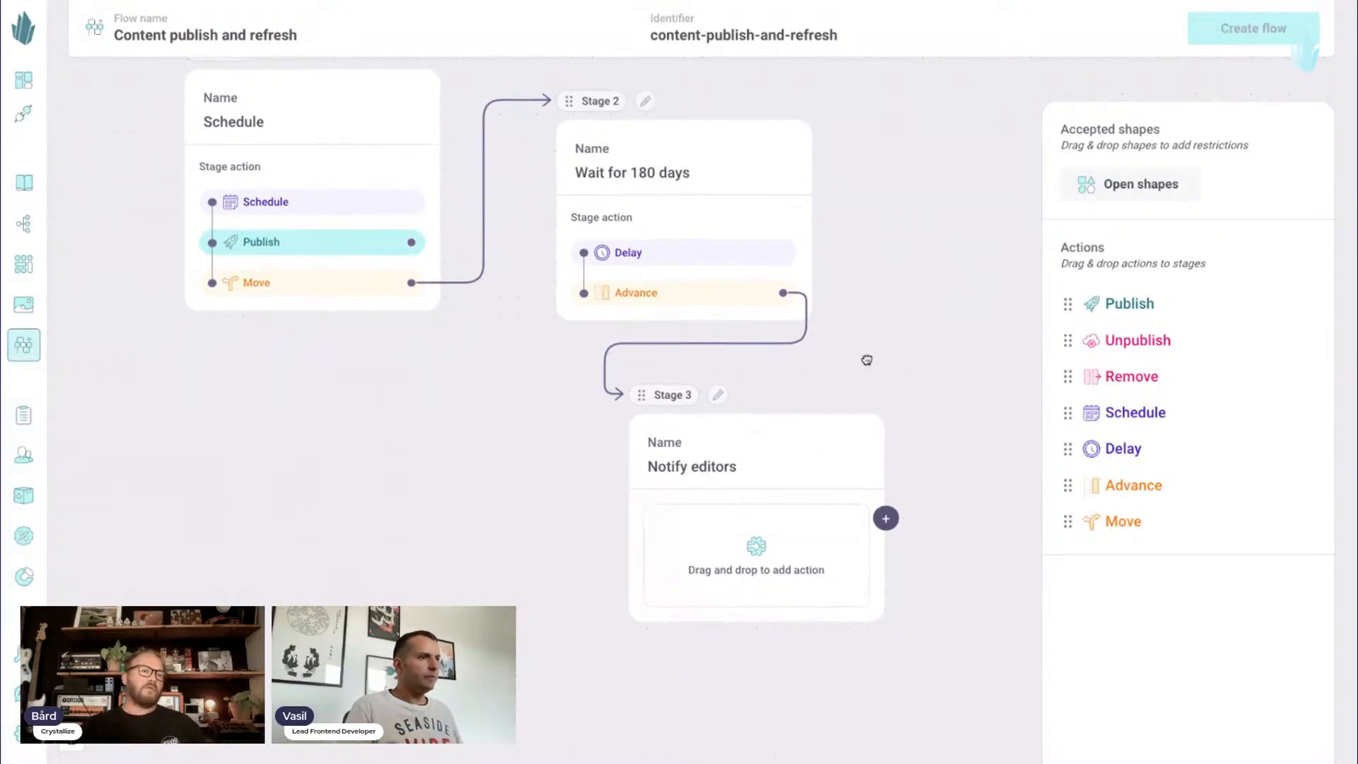
- Add a Move action to the "Notify editors" stage that leads back to "Wait for 180 days", and shift the stage slightly down
left_click_drag(942, 316, 940, 355)
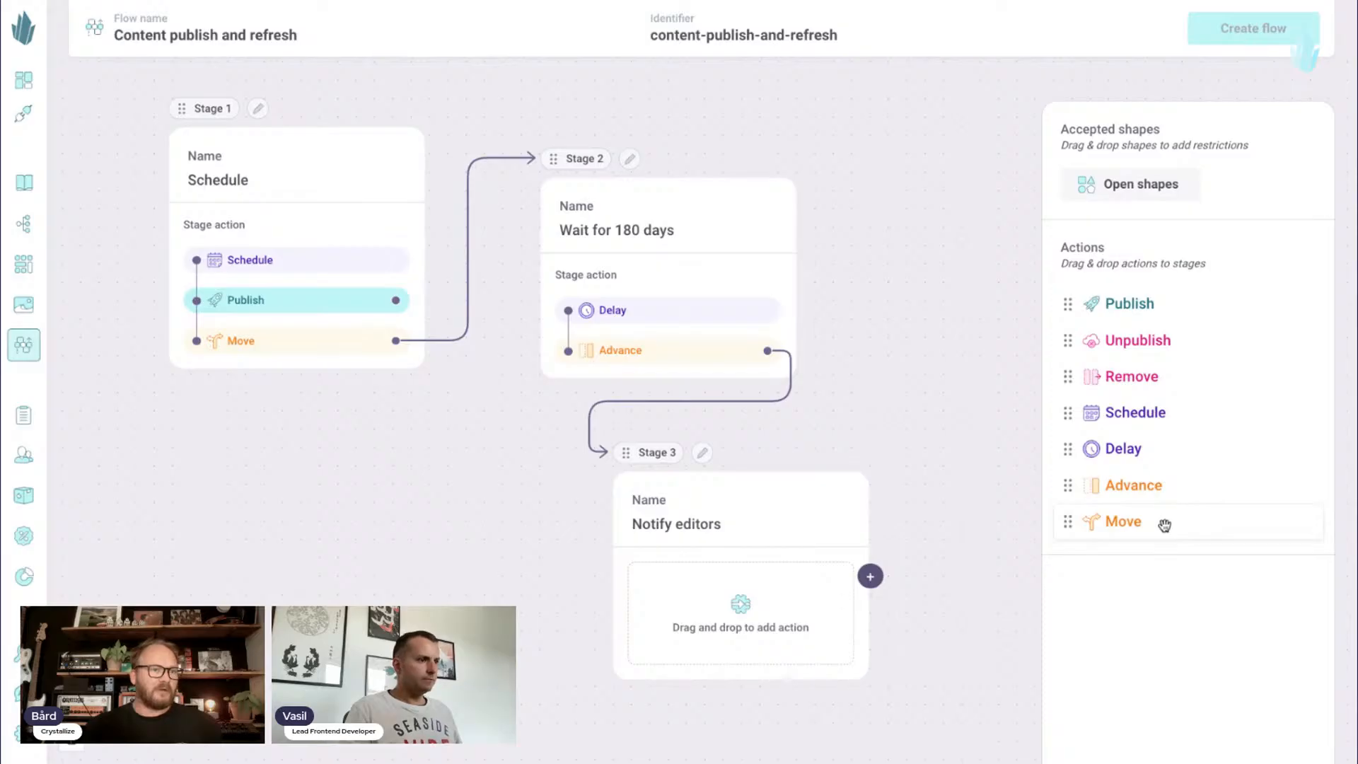
left_click_drag(1164, 525, 816, 594)
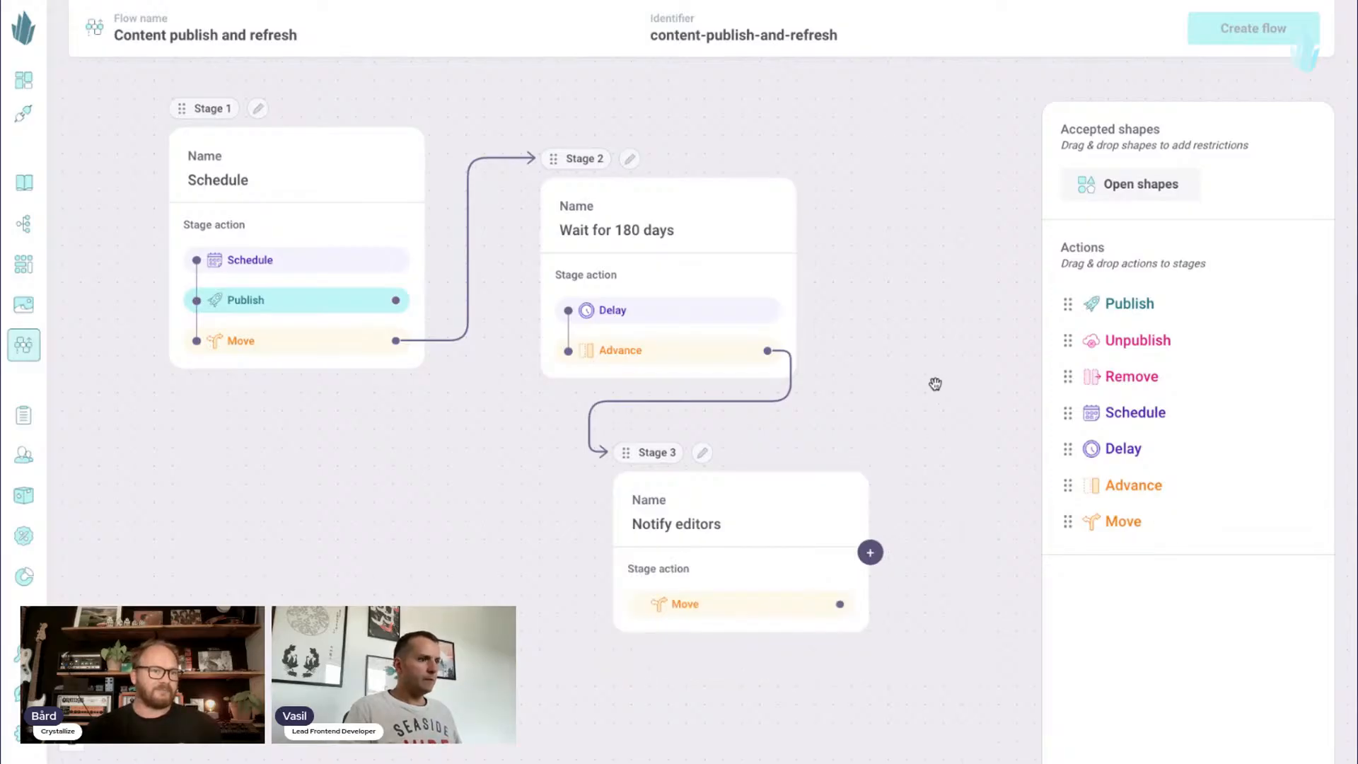
left_click_drag(934, 373, 950, 375)
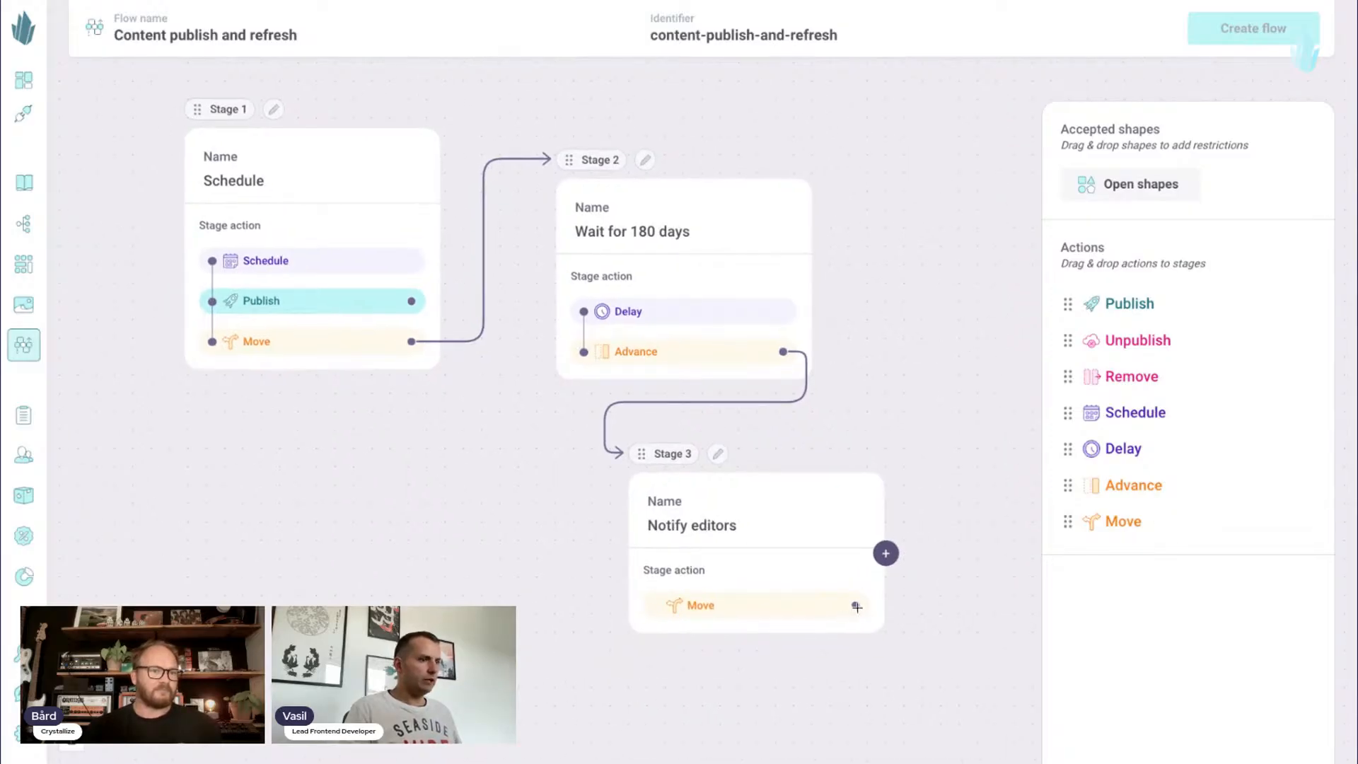
left_click_drag(855, 606, 598, 280)
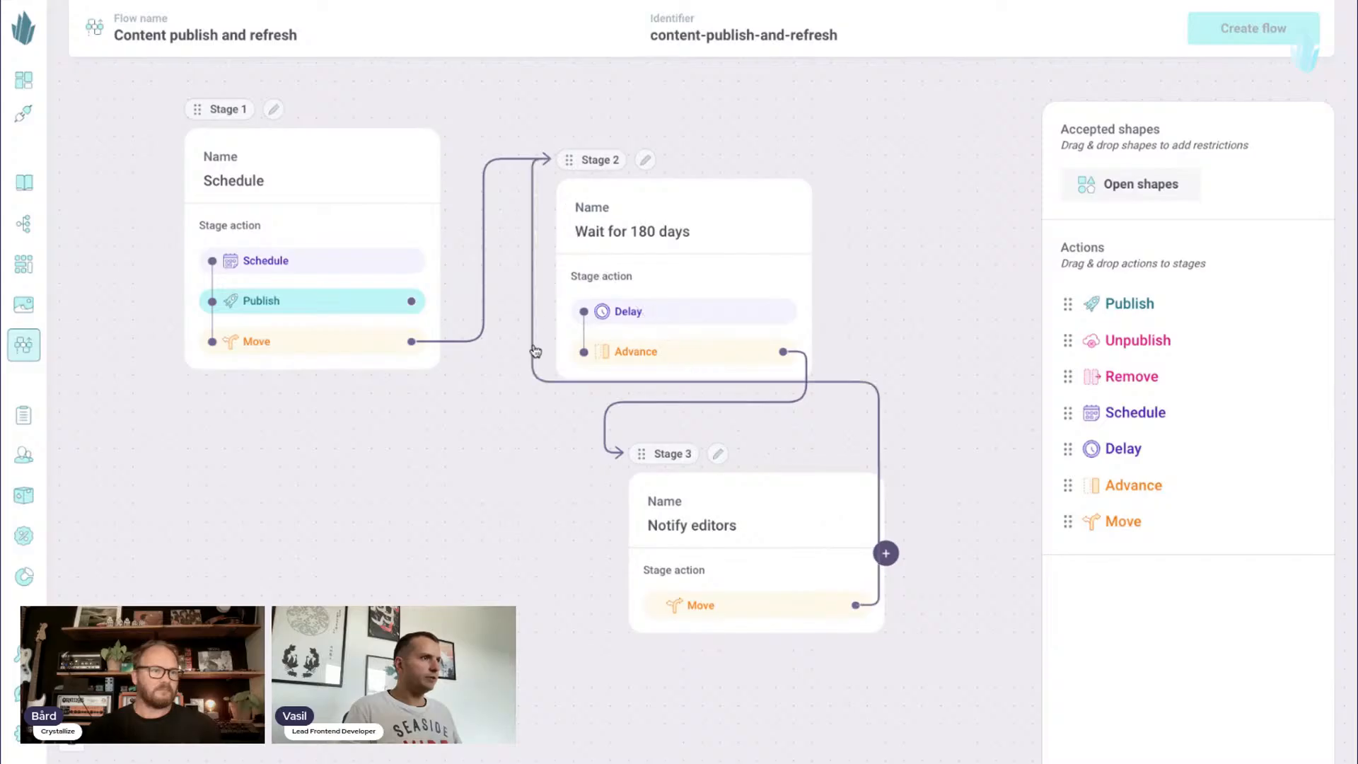
left_click_drag(684, 467, 659, 505)
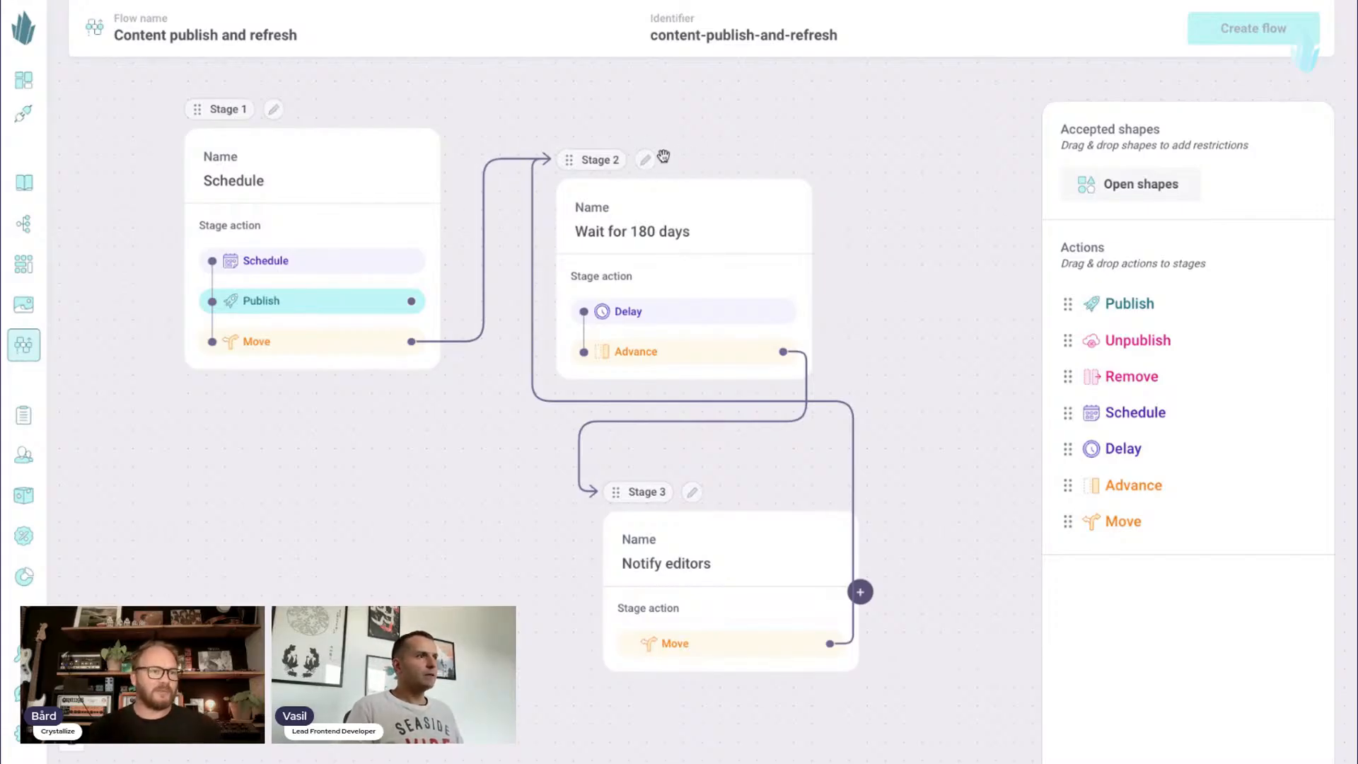
- Set the Delay action of the "Wait for 180 days" stage to 180 days
left_click(646, 167)
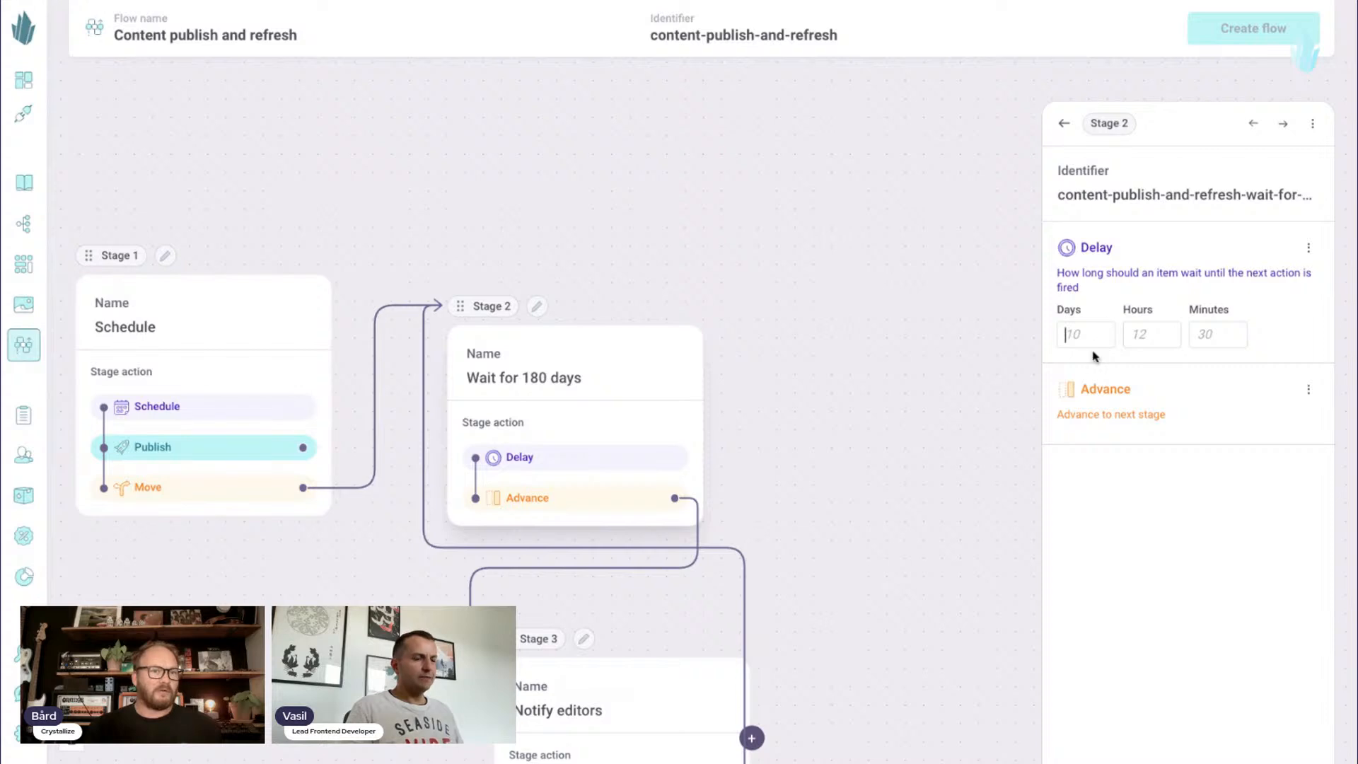
type("180")
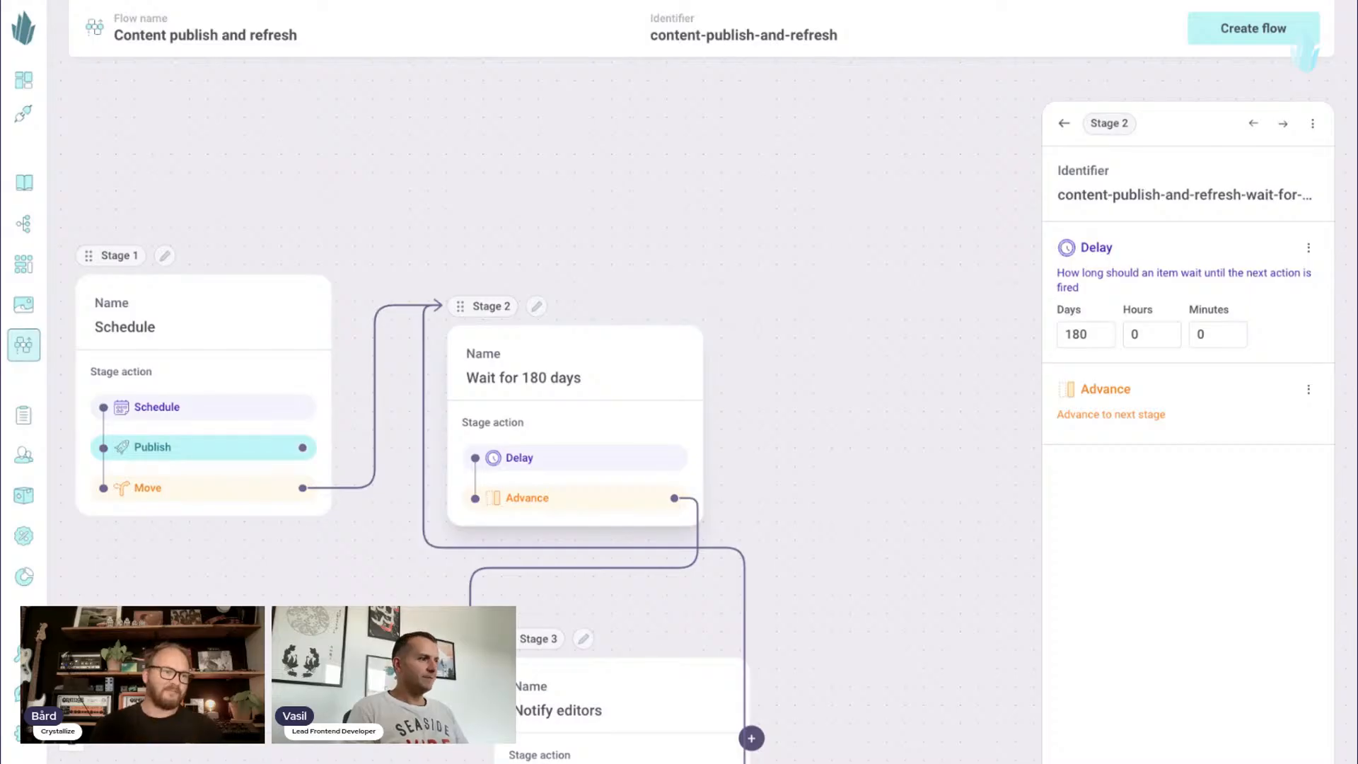
left_click_drag(870, 448, 908, 327)
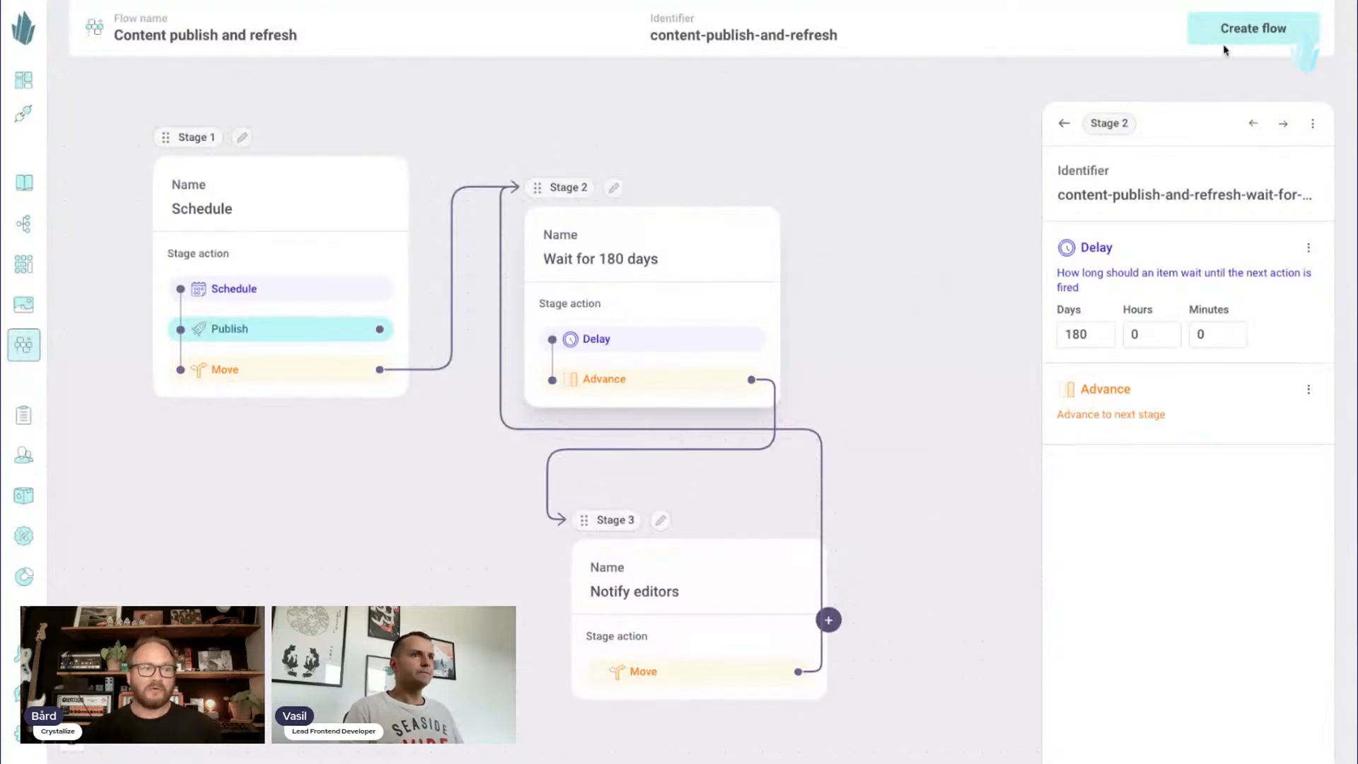
- Step back and forth through the stages to review each one's action settings
left_click(1252, 125)
left_click(1284, 126)
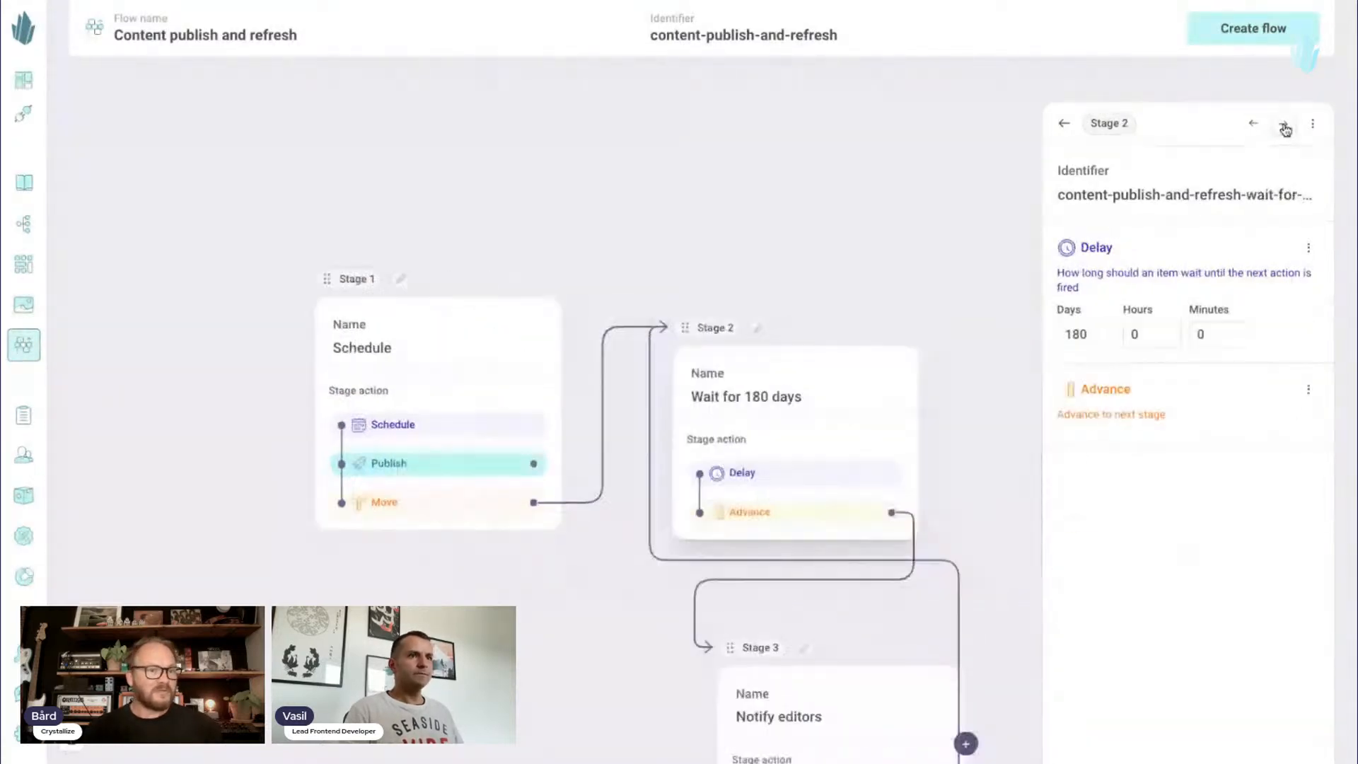
left_click(1284, 126)
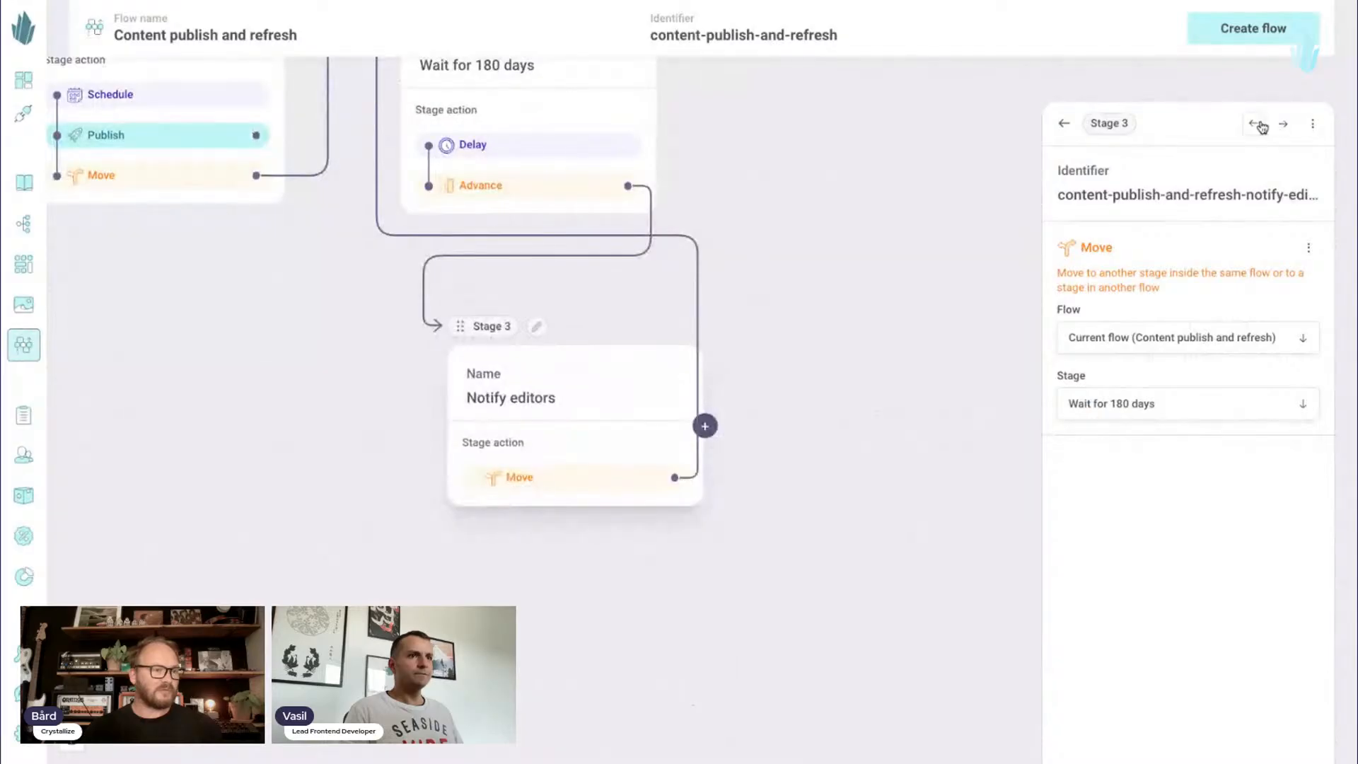
left_click(1258, 126)
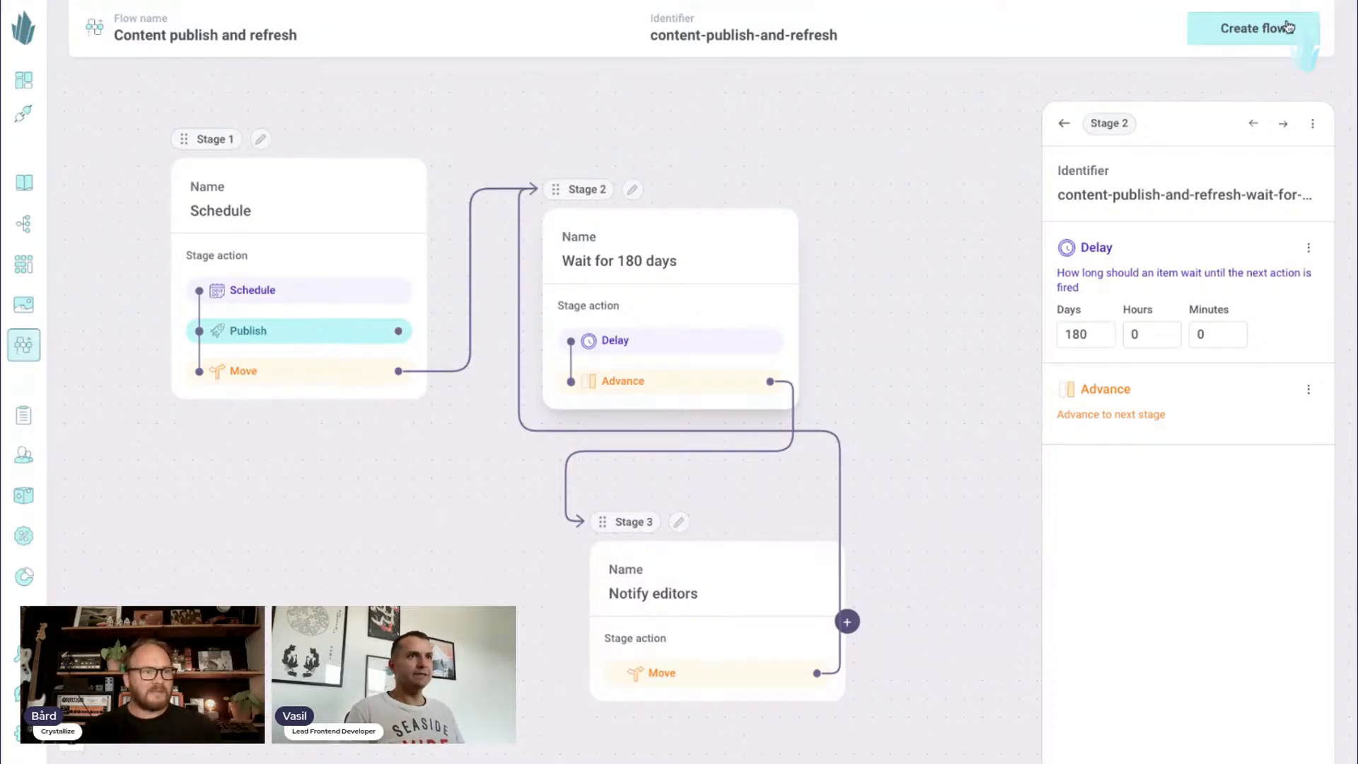
- Create the "Content publish and refresh" flow and reopen its stage layout for editing
left_click(1240, 30)
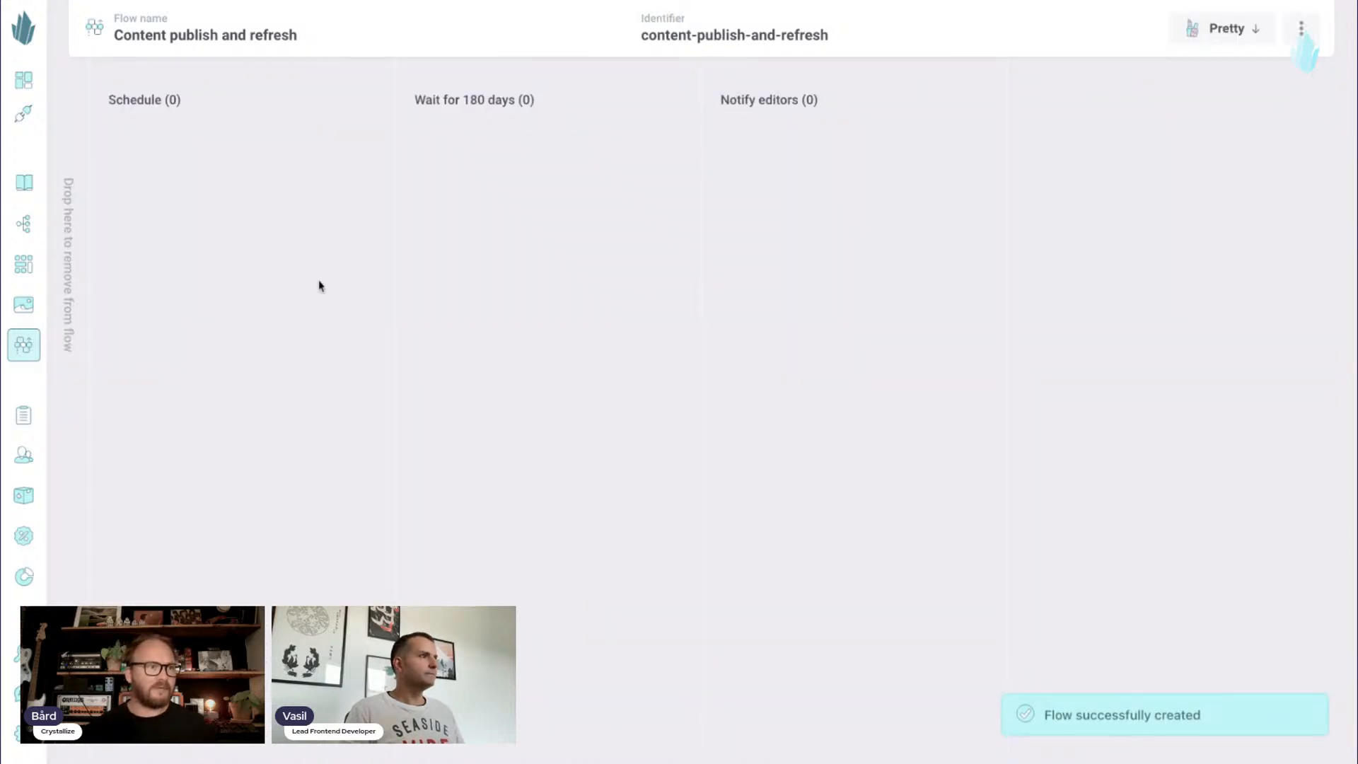
left_click(1301, 28)
left_click(1227, 67)
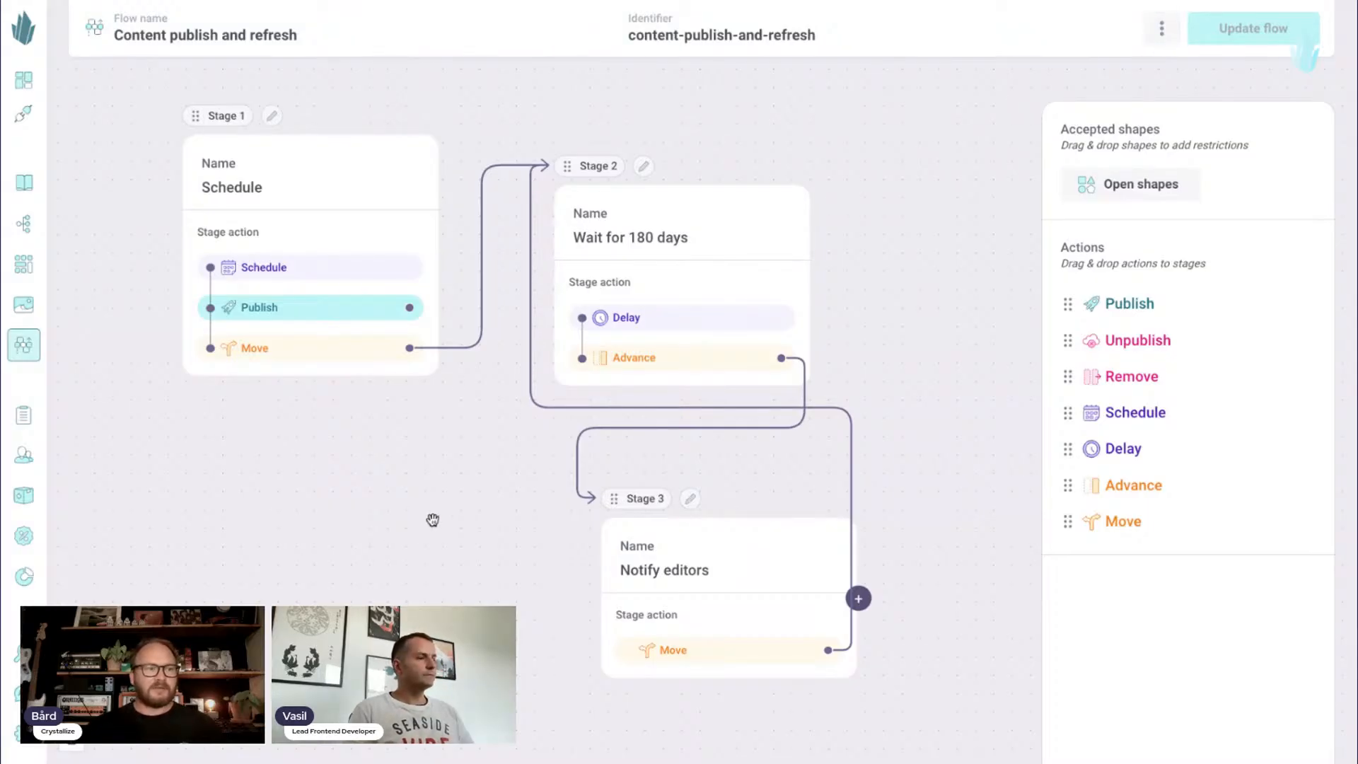
left_click_drag(433, 521, 403, 513)
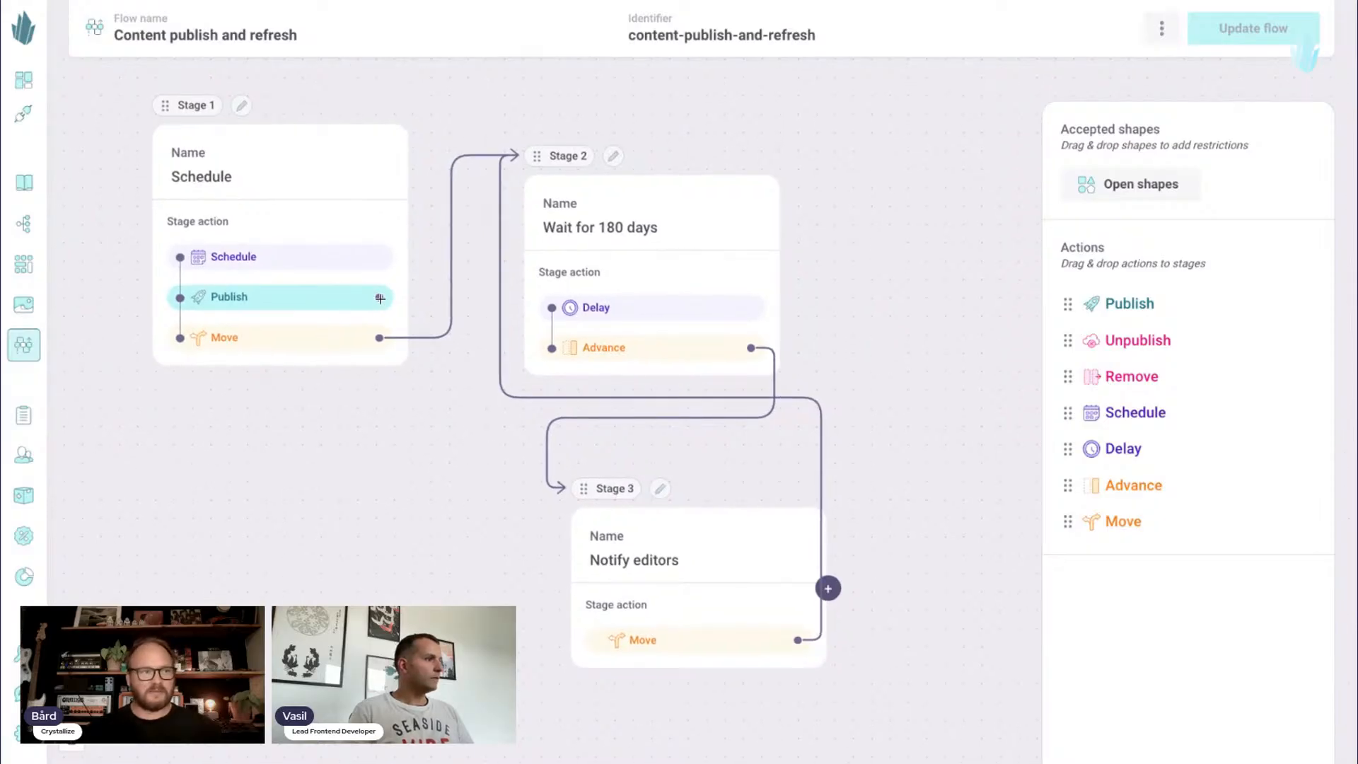
- Open the settings of the "Schedule" stage and shift the stage up and away from "Wait for 180 days"
left_click(243, 109)
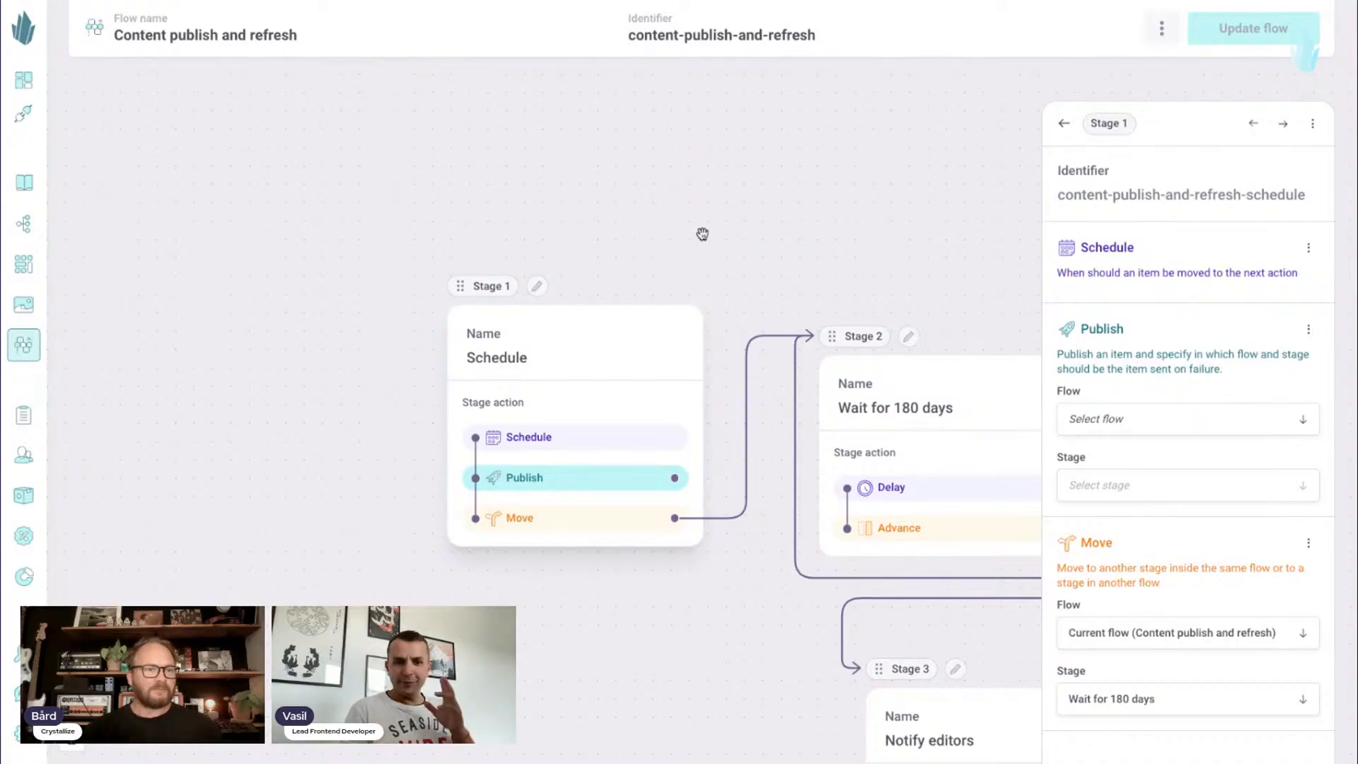
left_click_drag(470, 285, 329, 201)
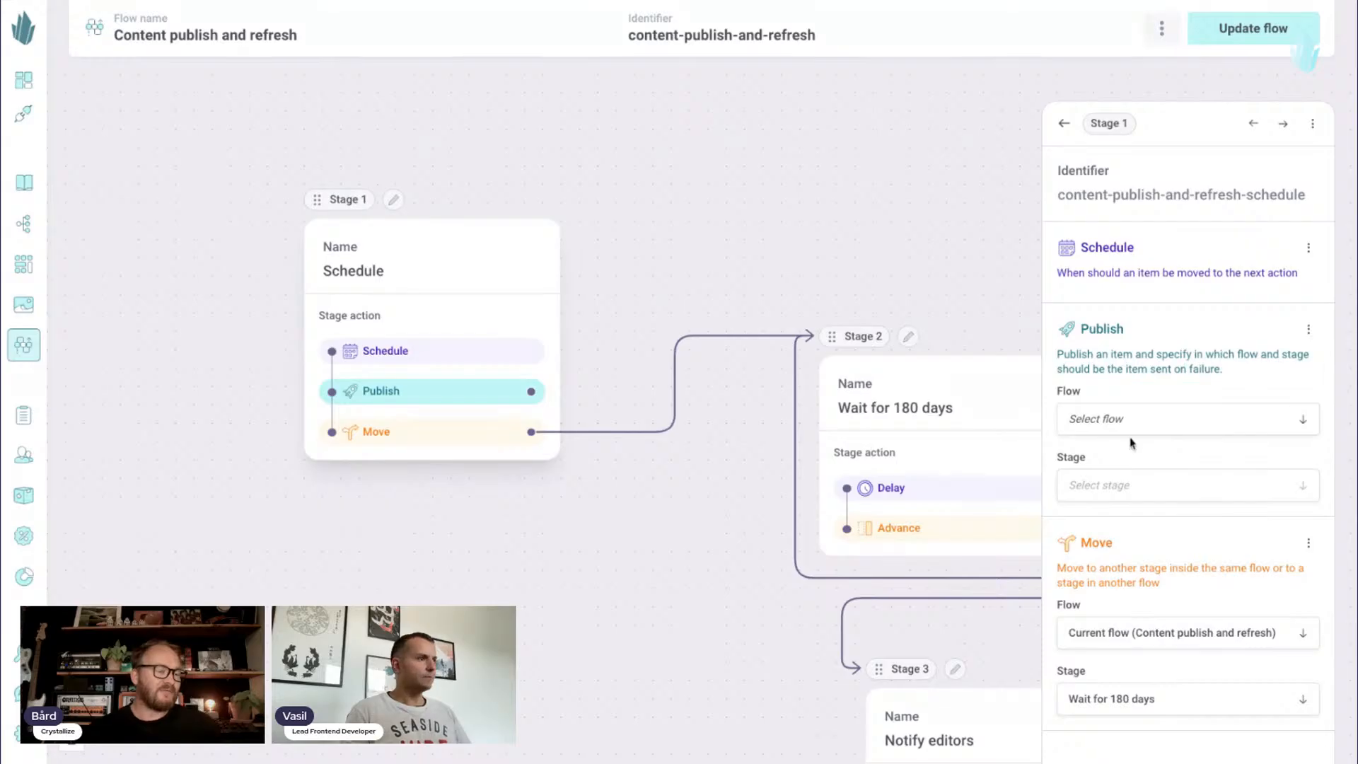
left_click_drag(647, 509, 397, 374)
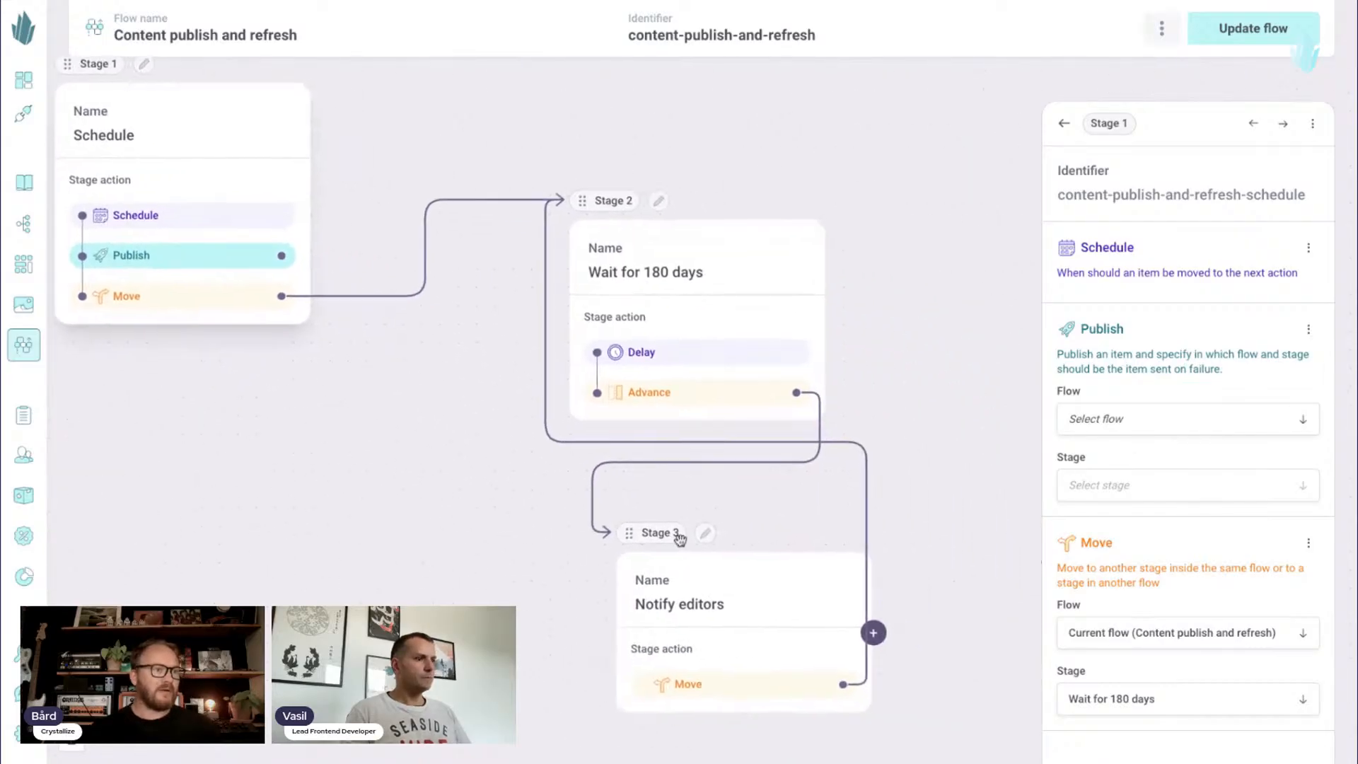
- Add a new stage from "Notify editors" and place it above the "Wait for 180 days" stage
left_click(875, 634)
left_click_drag(959, 470, 847, 159)
left_click_drag(714, 113, 592, 216)
left_click_drag(727, 260, 668, 142)
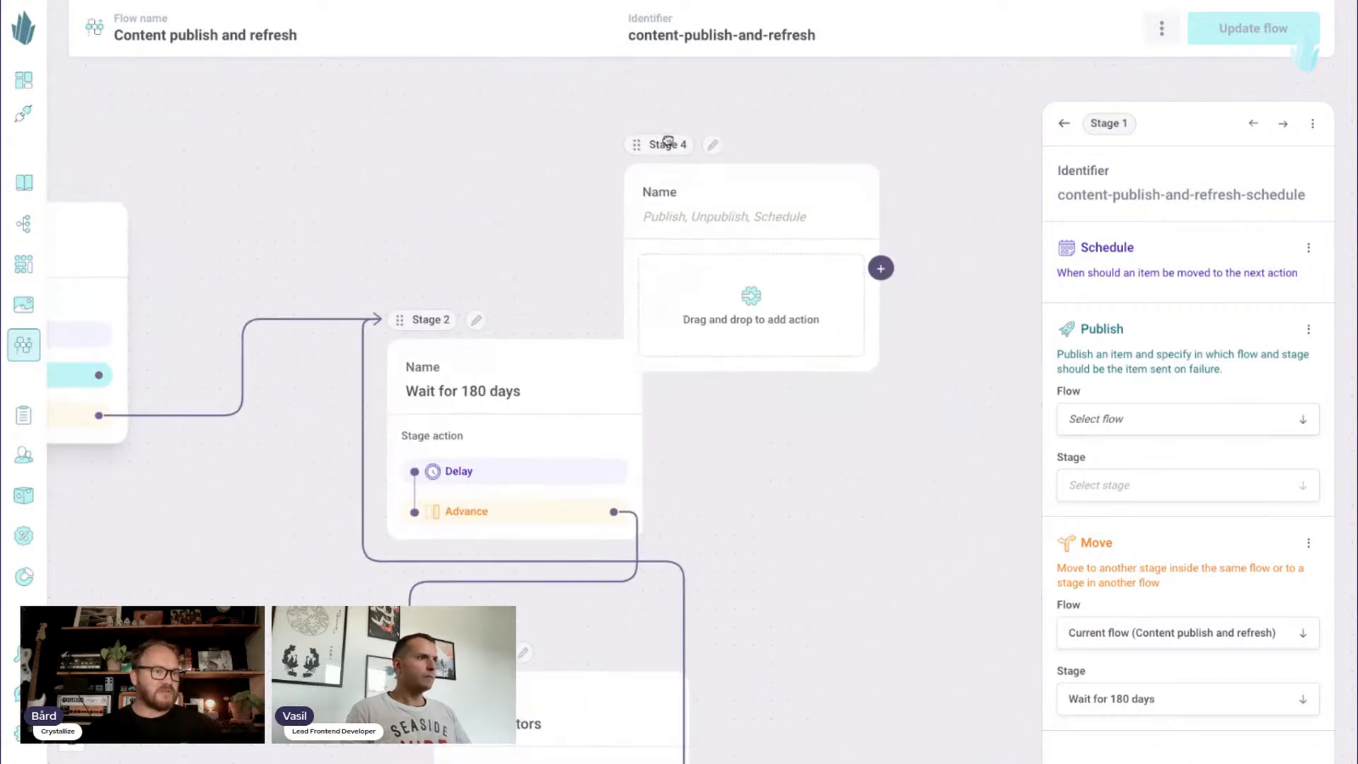
- Name the new, empty stage "Failed publish"
left_click(700, 217)
type("Failed on")
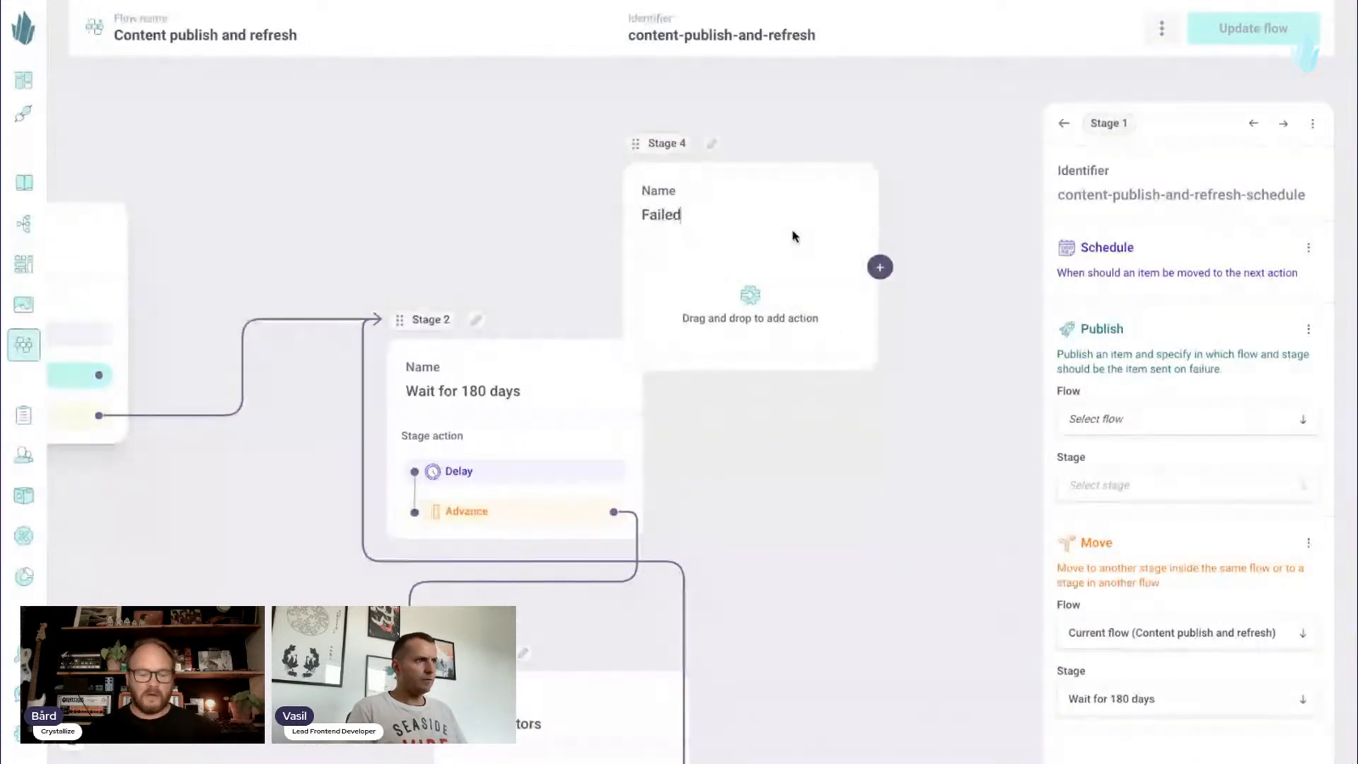
key("BackSpace")
key("BackSpace")
type("pb")
key("BackSpace")
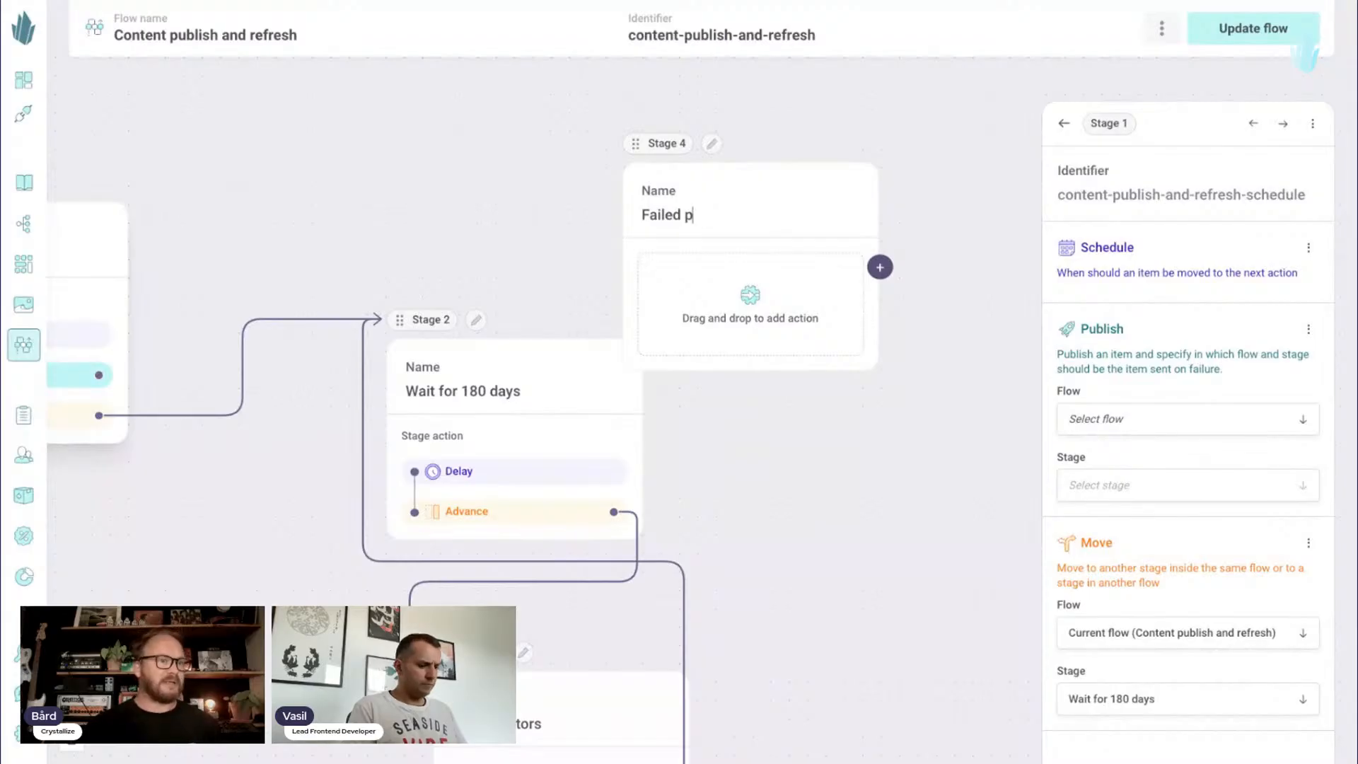
type("ublish")
- Position the "Failed publish" stage above the other stages and connect the "Schedule" stage's Publish action to it as the failure path
left_click_drag(656, 149, 393, 78)
left_click_drag(719, 160, 1000, 203)
left_click_drag(686, 114, 616, 116)
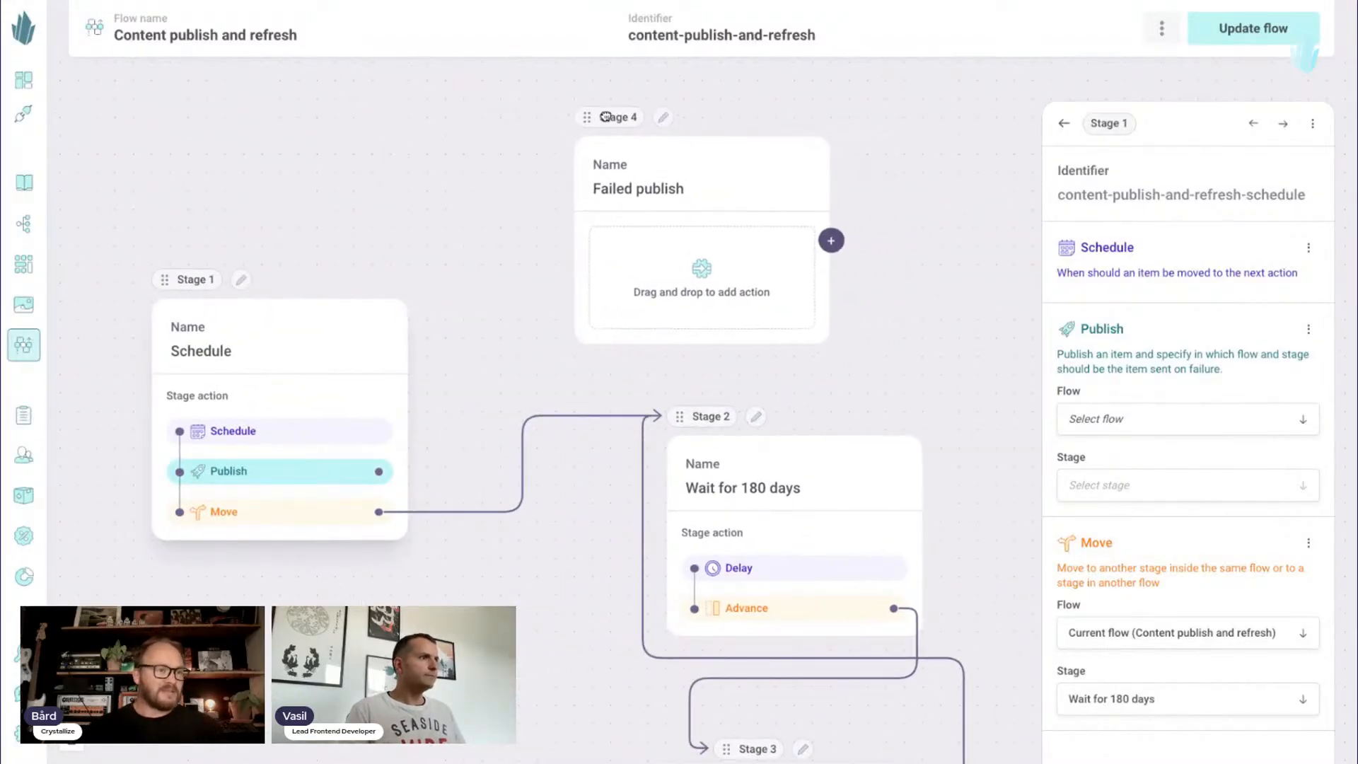
left_click_drag(481, 198, 494, 190)
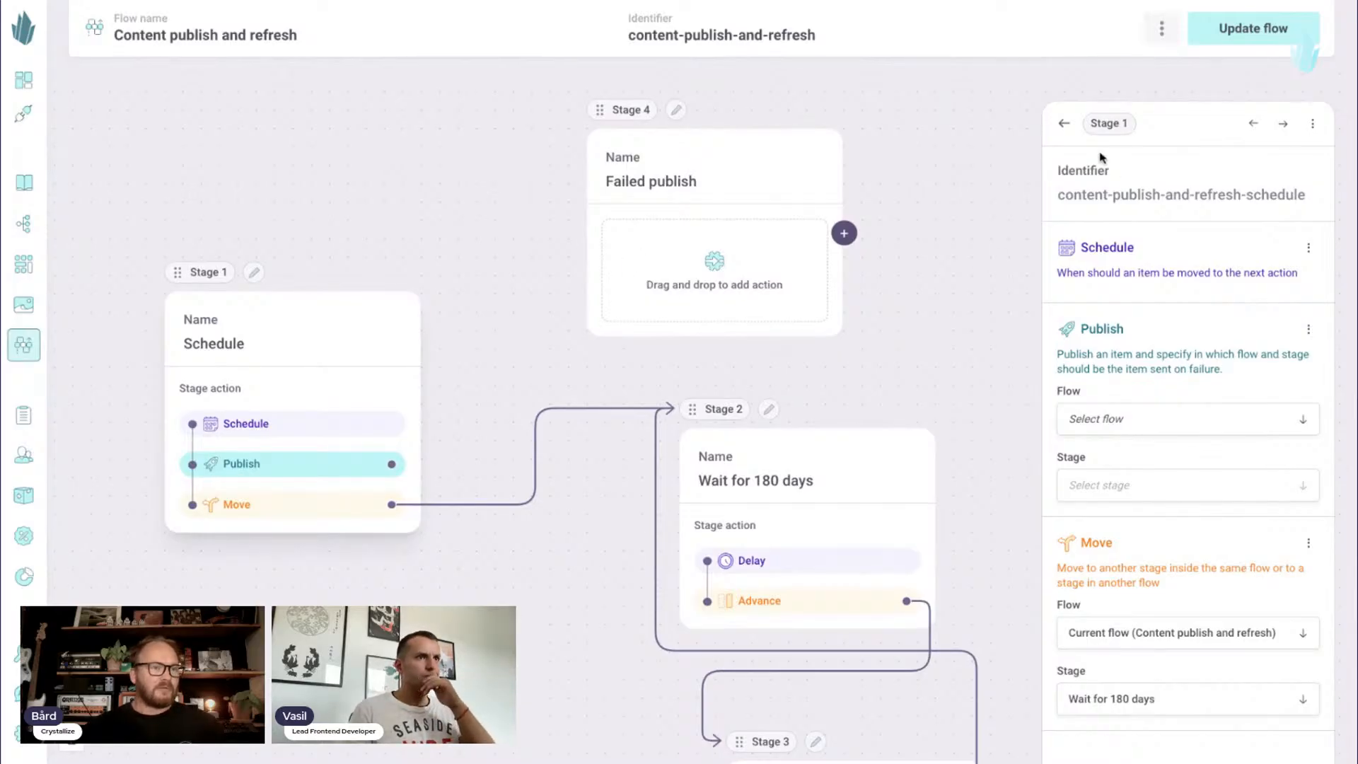
left_click(1072, 124)
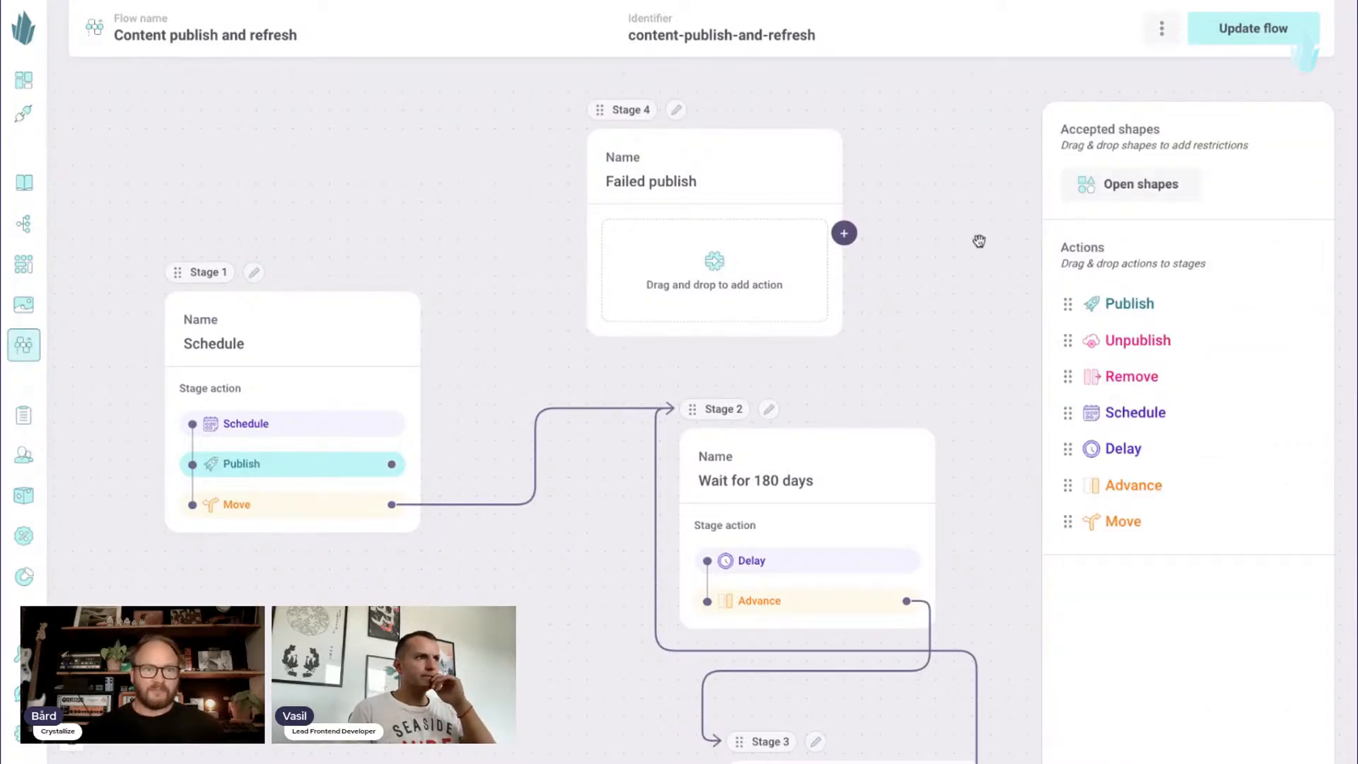
left_click_drag(616, 111, 594, 104)
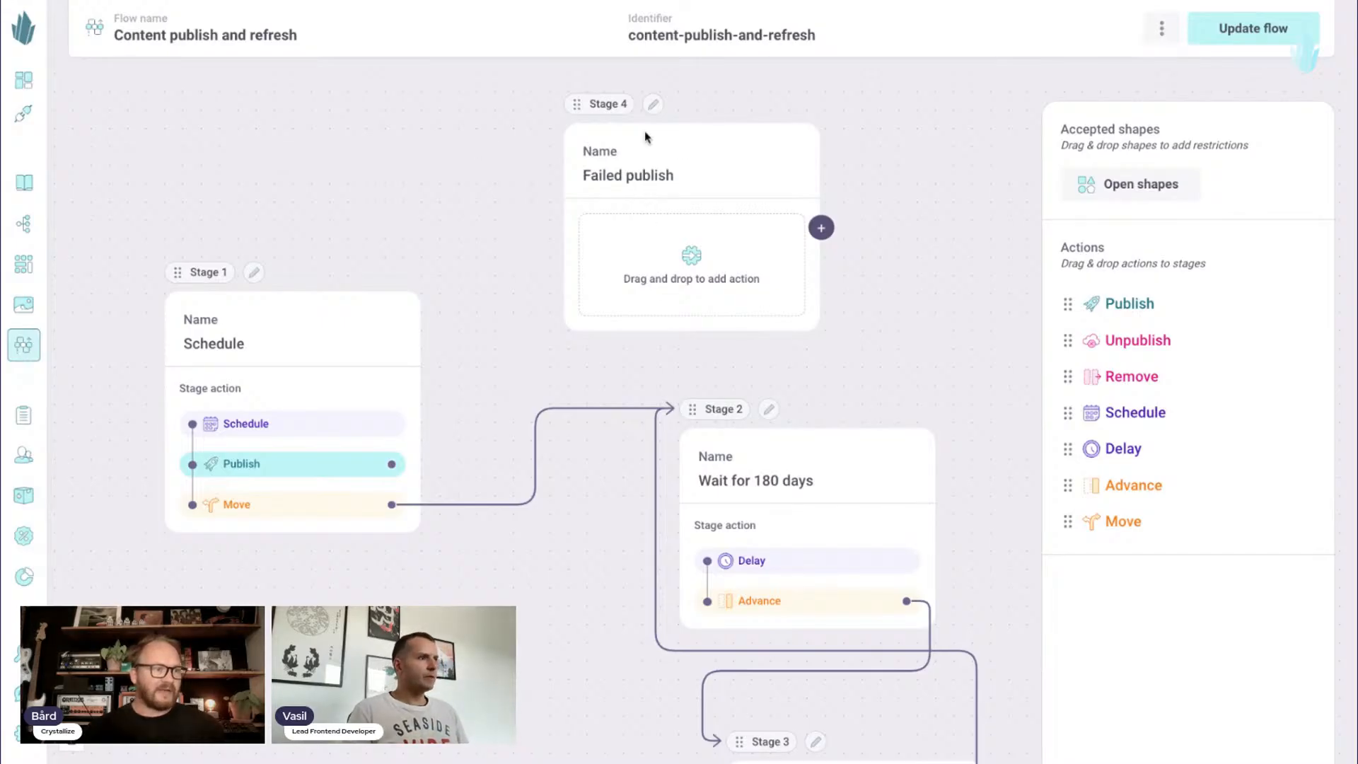
left_click_drag(391, 464, 601, 190)
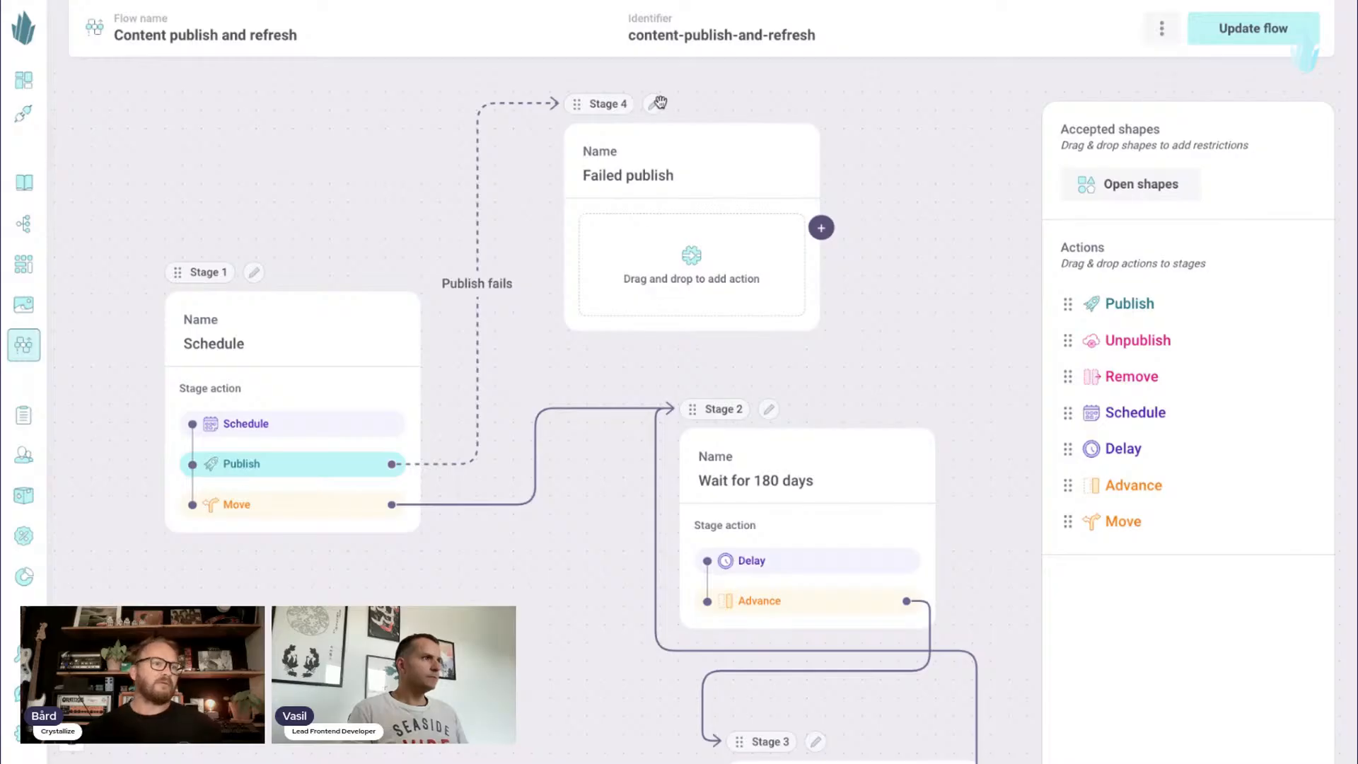
left_click_drag(586, 106, 638, 101)
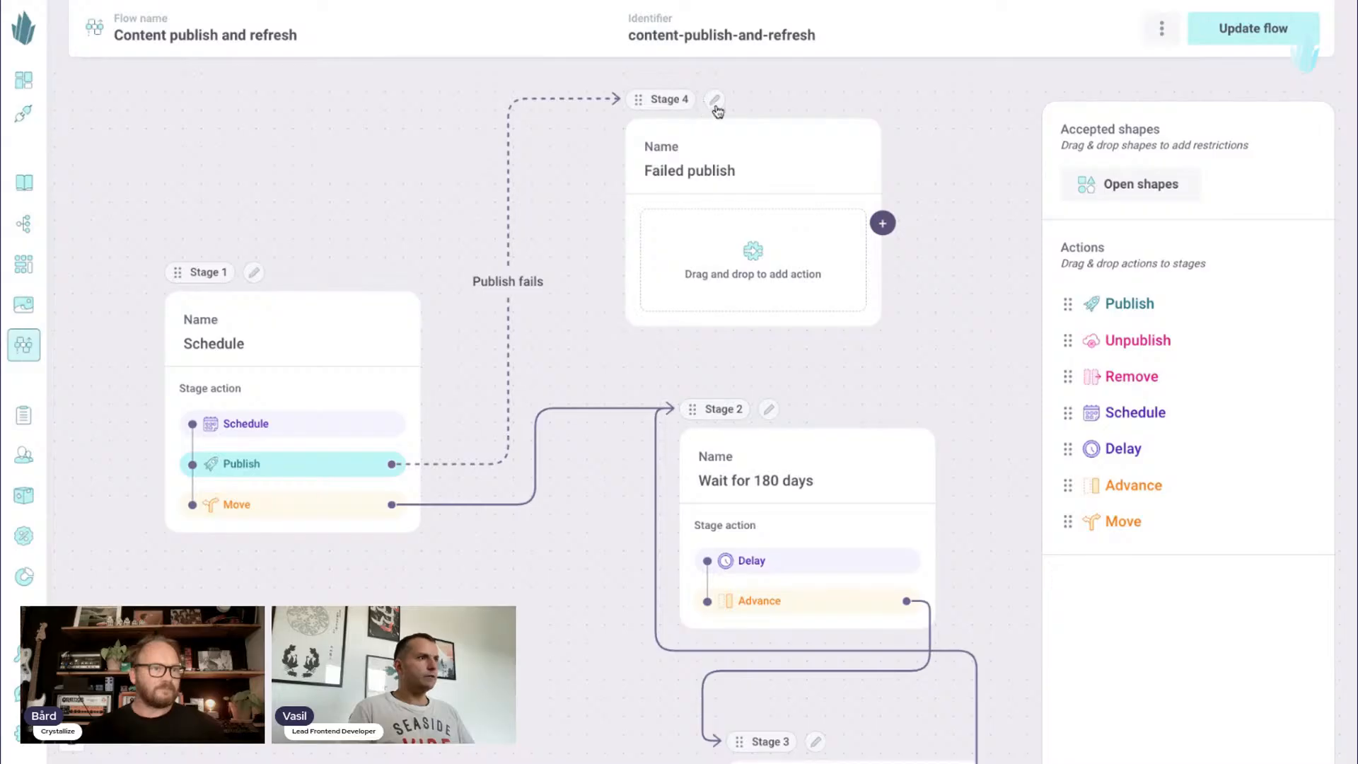
- Remove the publish failure connection and delete the "Failed publish" stage
left_click(709, 99)
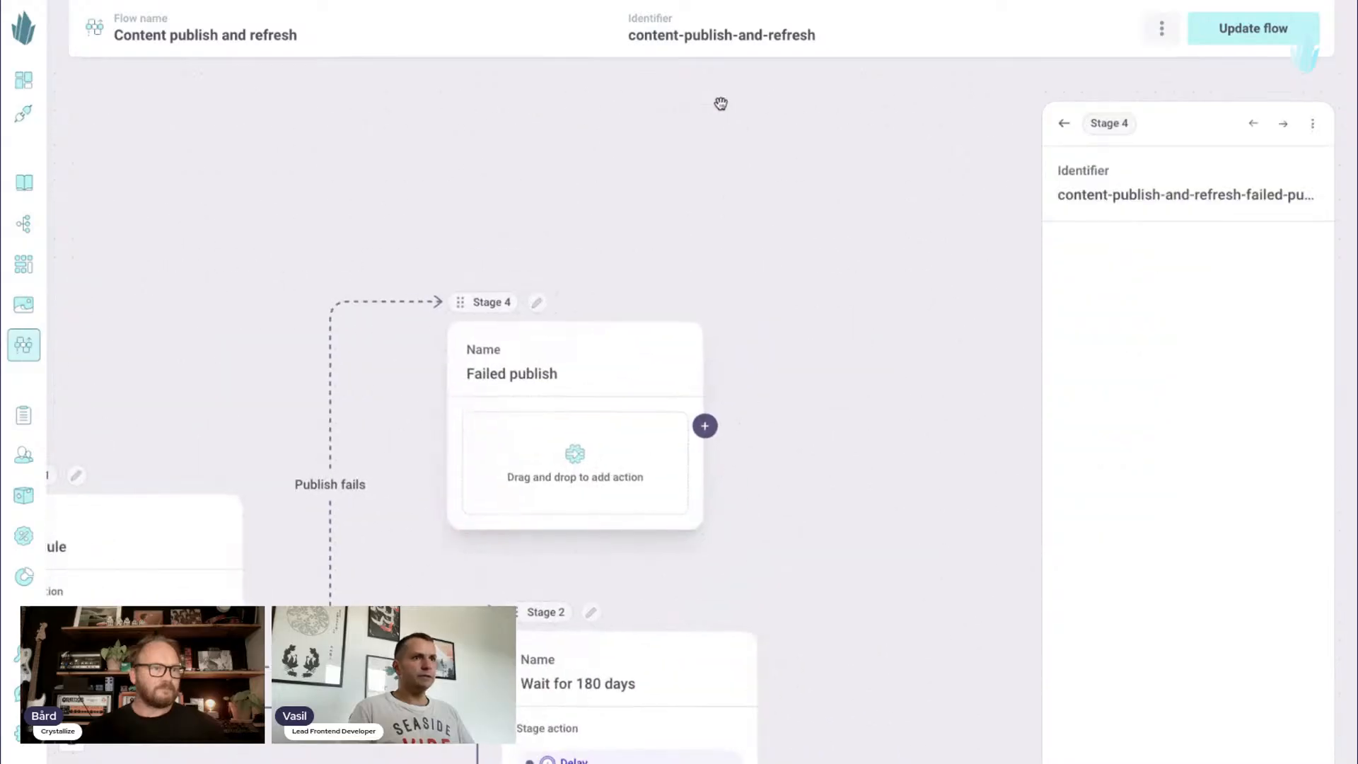
left_click(1062, 124)
left_click_drag(808, 163, 810, 158)
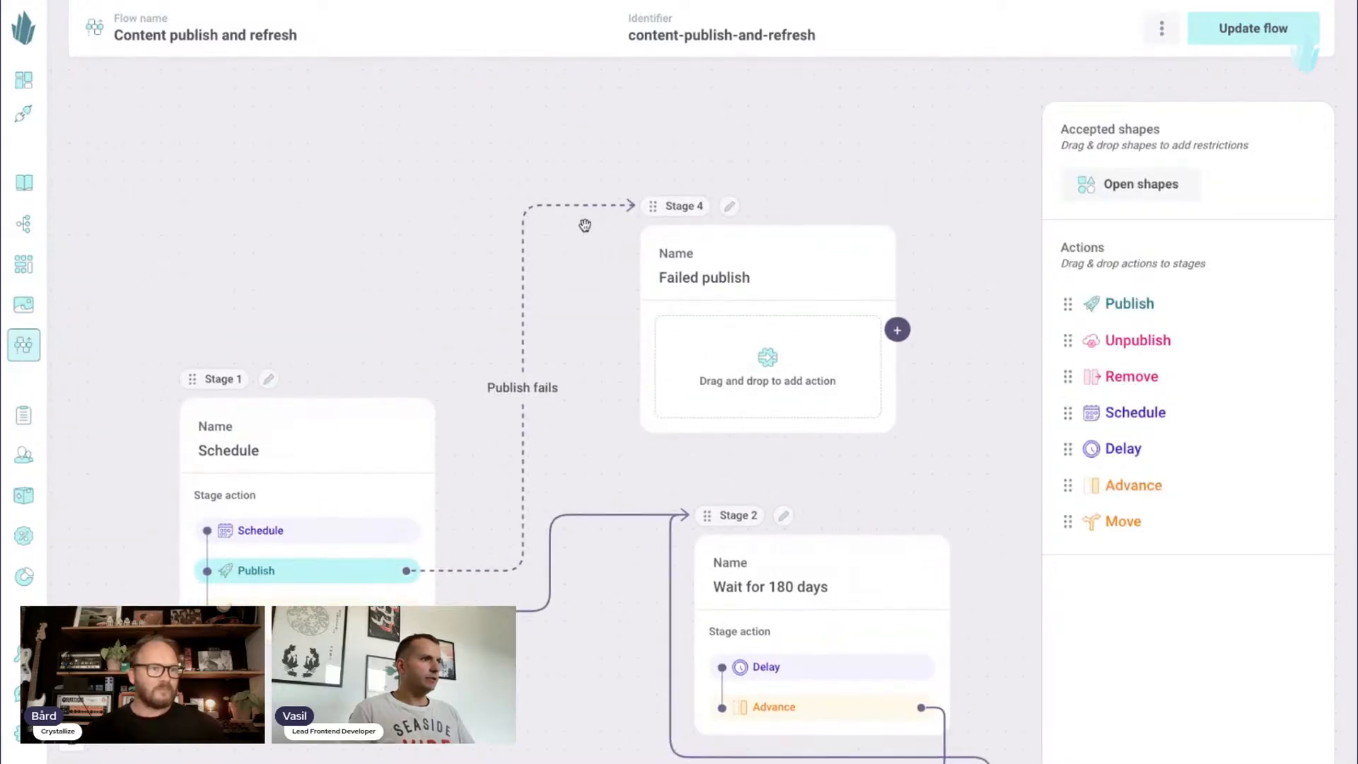
left_click(526, 226)
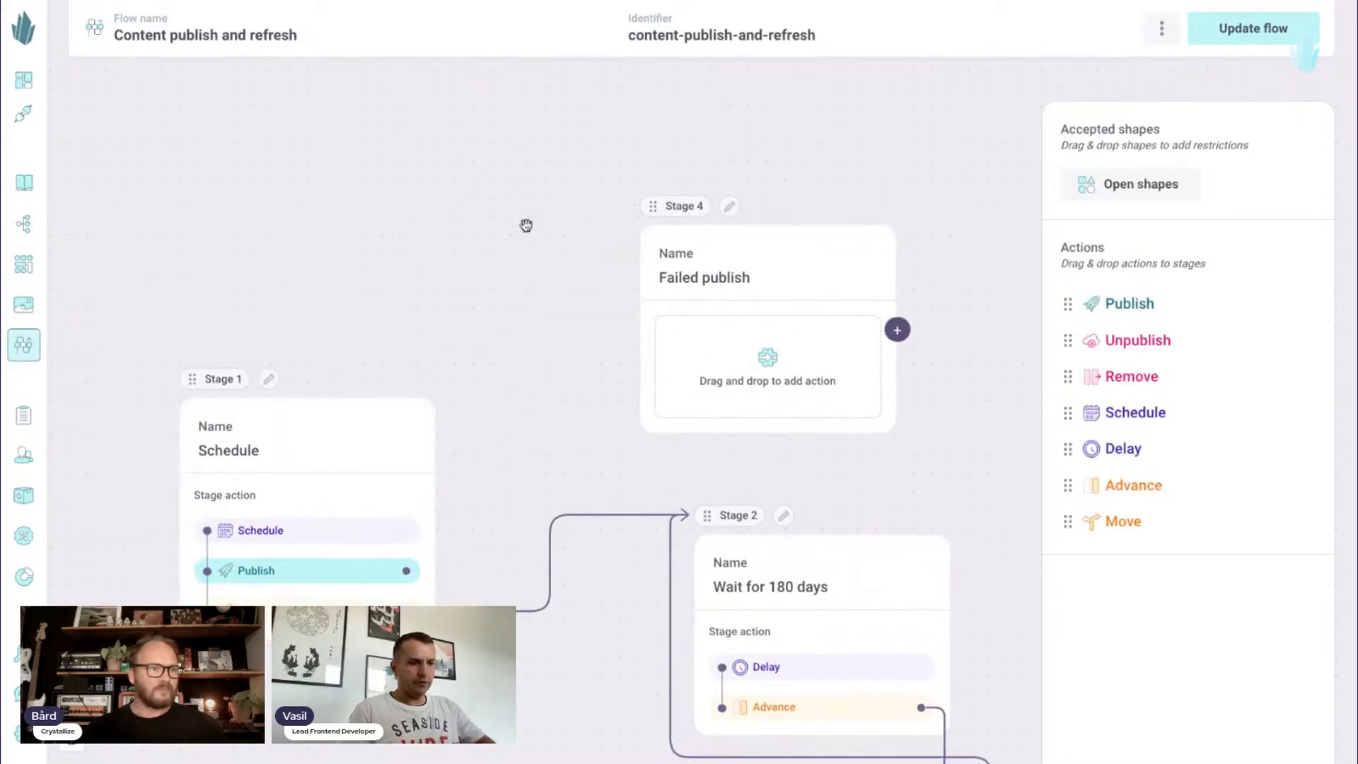
left_click(730, 207)
left_click(1313, 123)
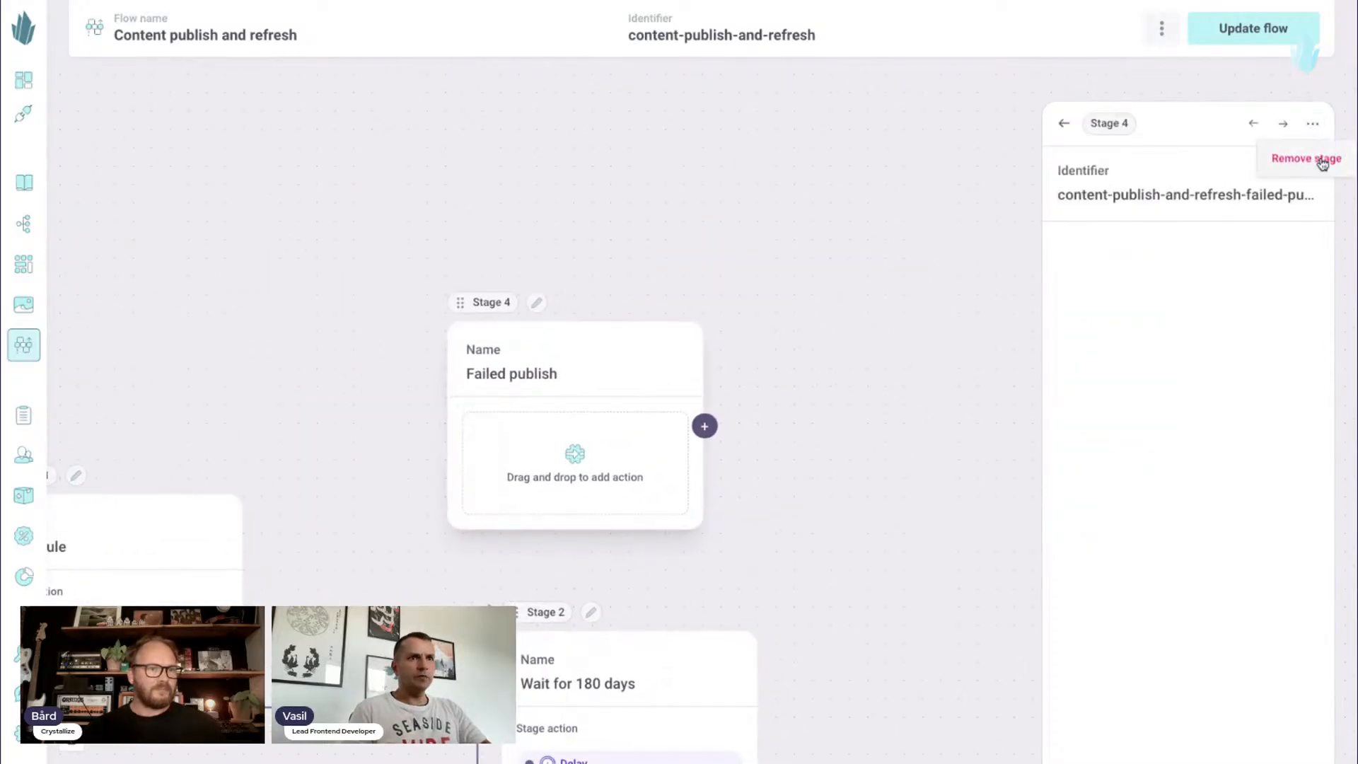
left_click(1319, 159)
- Set the "Schedule" stage's Publish action to send failed items to the Draft stage of the "Content quality" flow
scroll(957, 173, "down", 5)
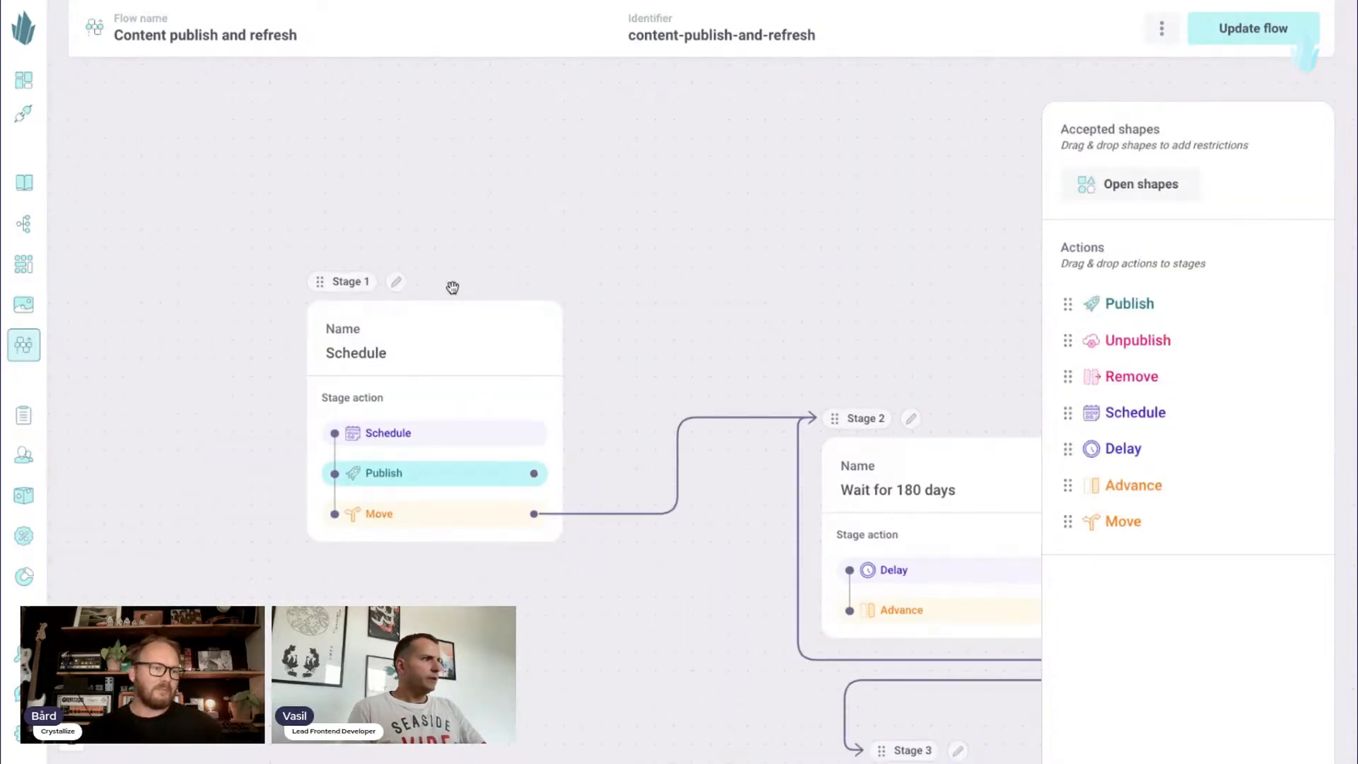
left_click(395, 283)
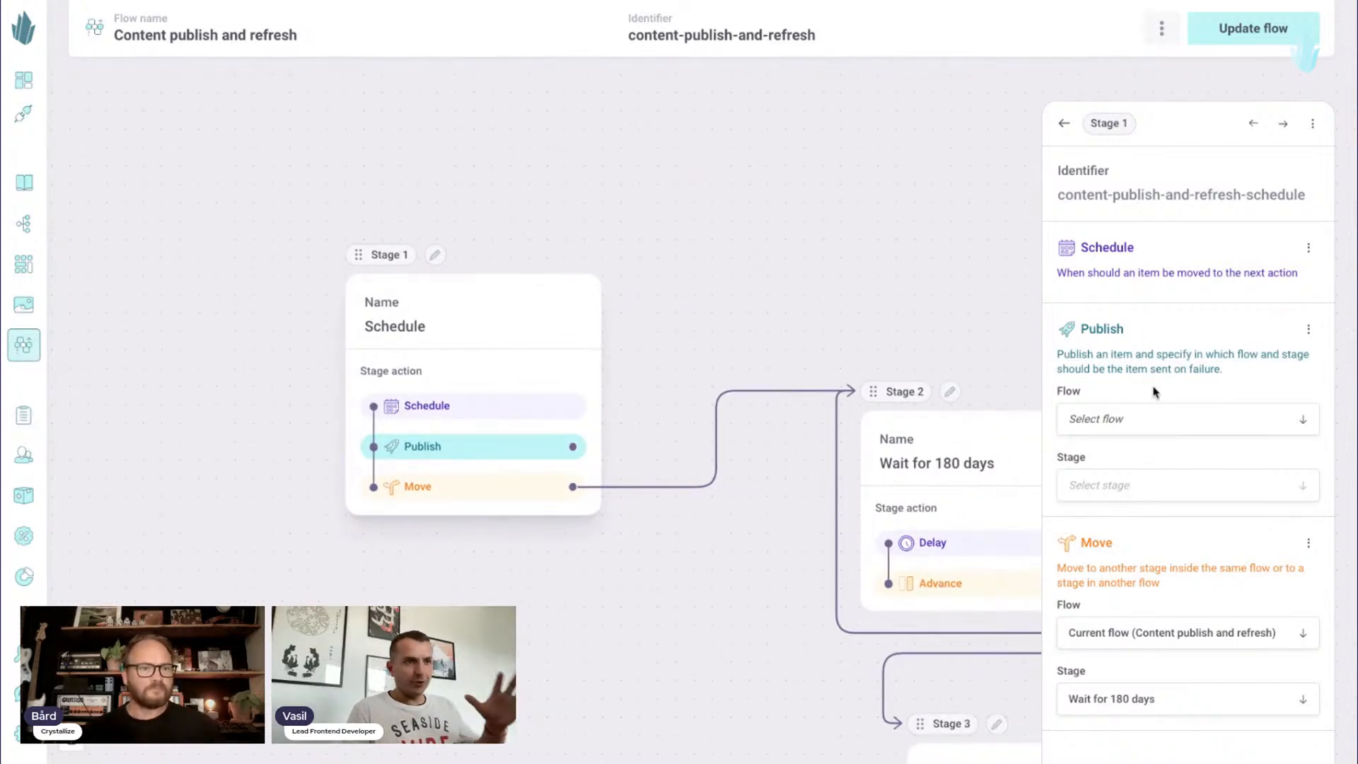
left_click(1136, 425)
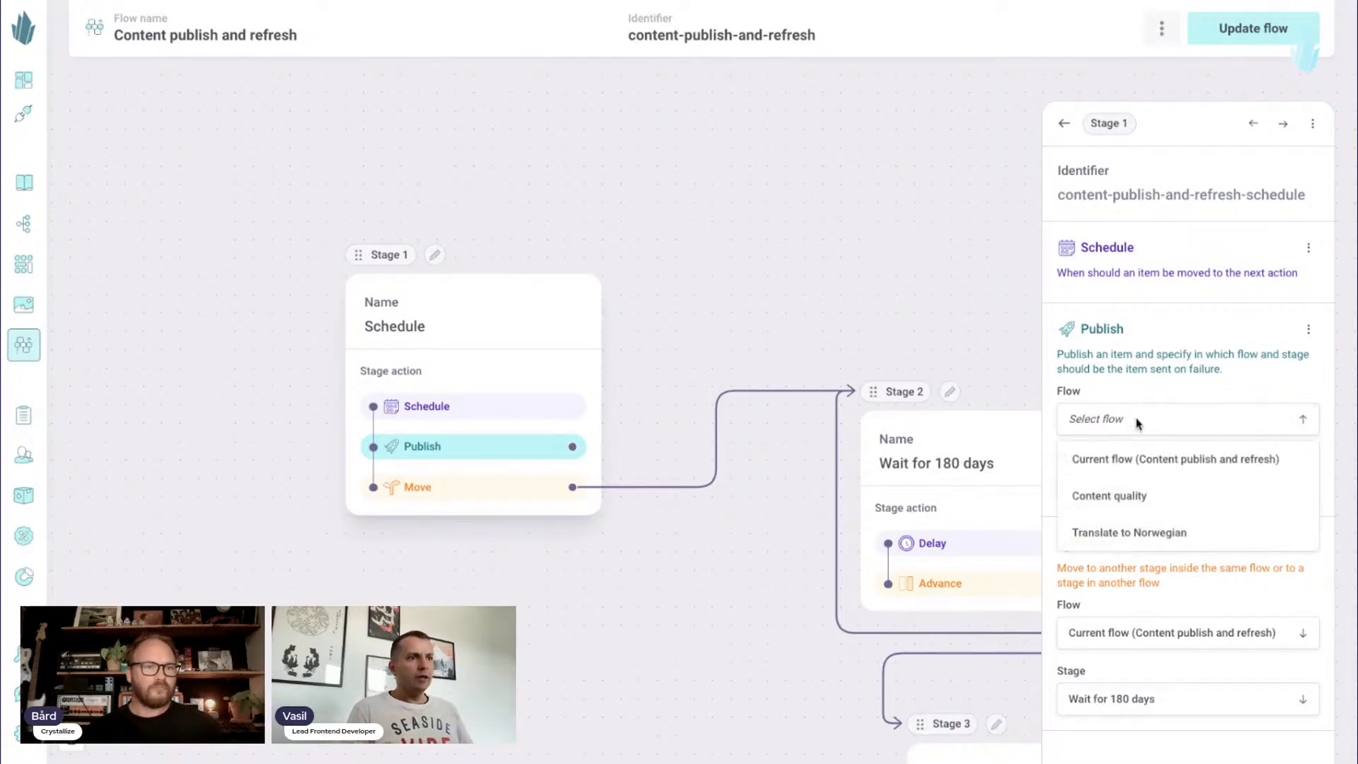
left_click(1195, 495)
left_click(1158, 488)
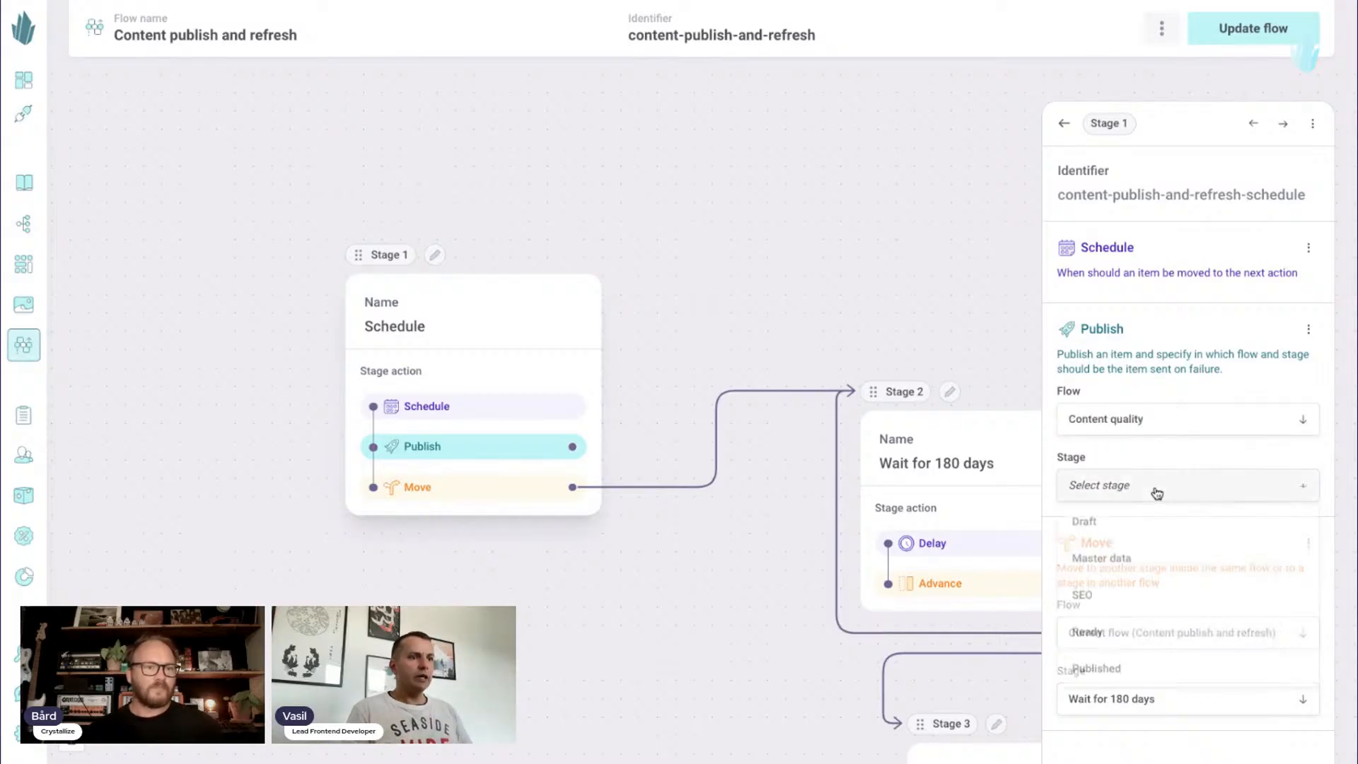
left_click(1162, 537)
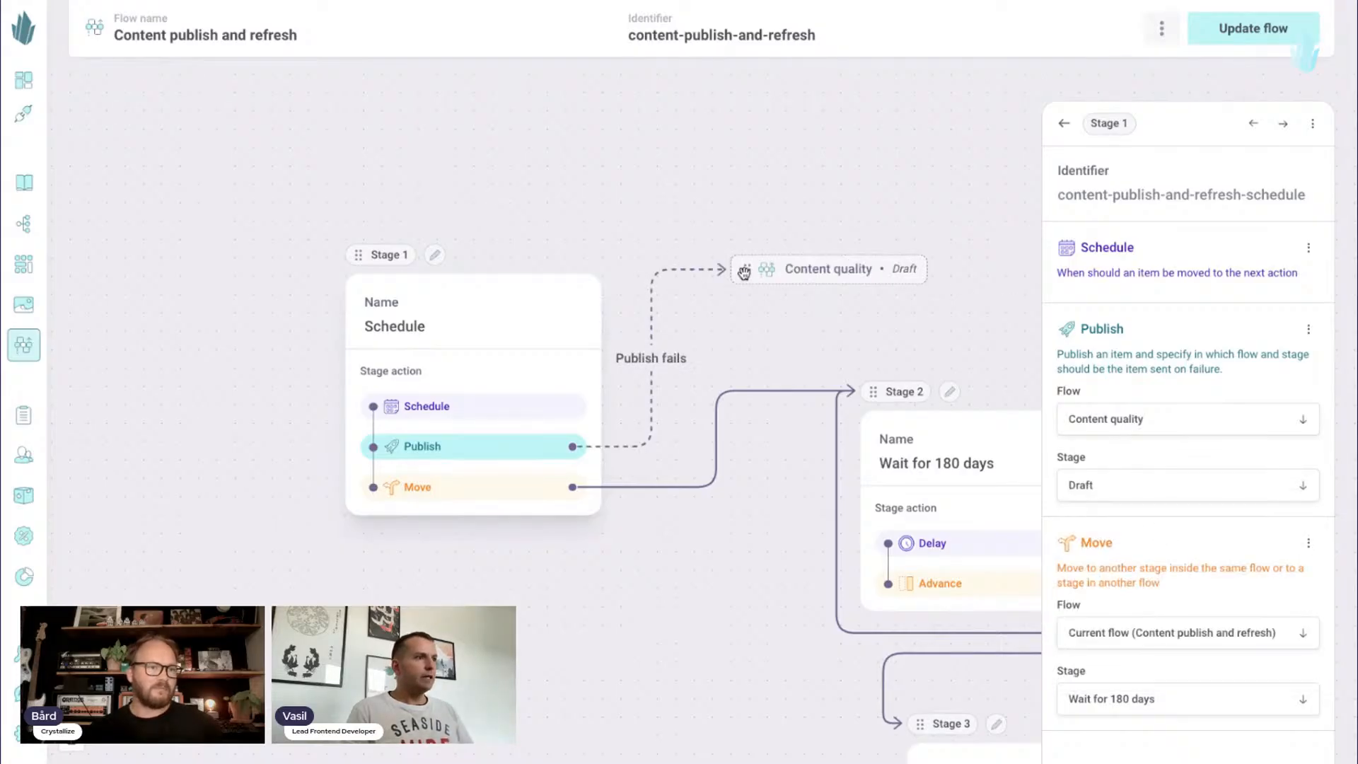
- Move the "Content quality" reference higher on the canvas and set the Publish action's failure stage to Master data
left_click_drag(745, 268, 807, 165)
left_click_drag(792, 233, 742, 273)
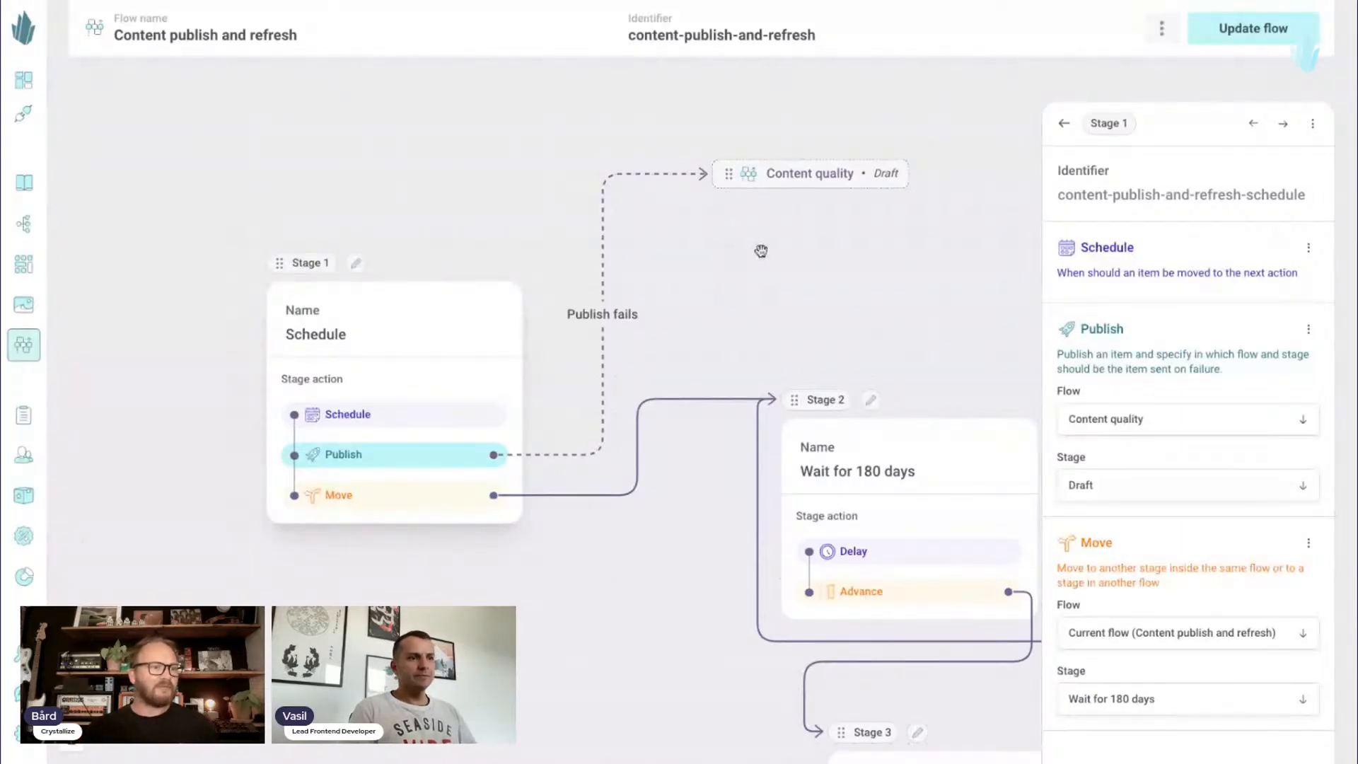
left_click_drag(804, 241, 776, 238)
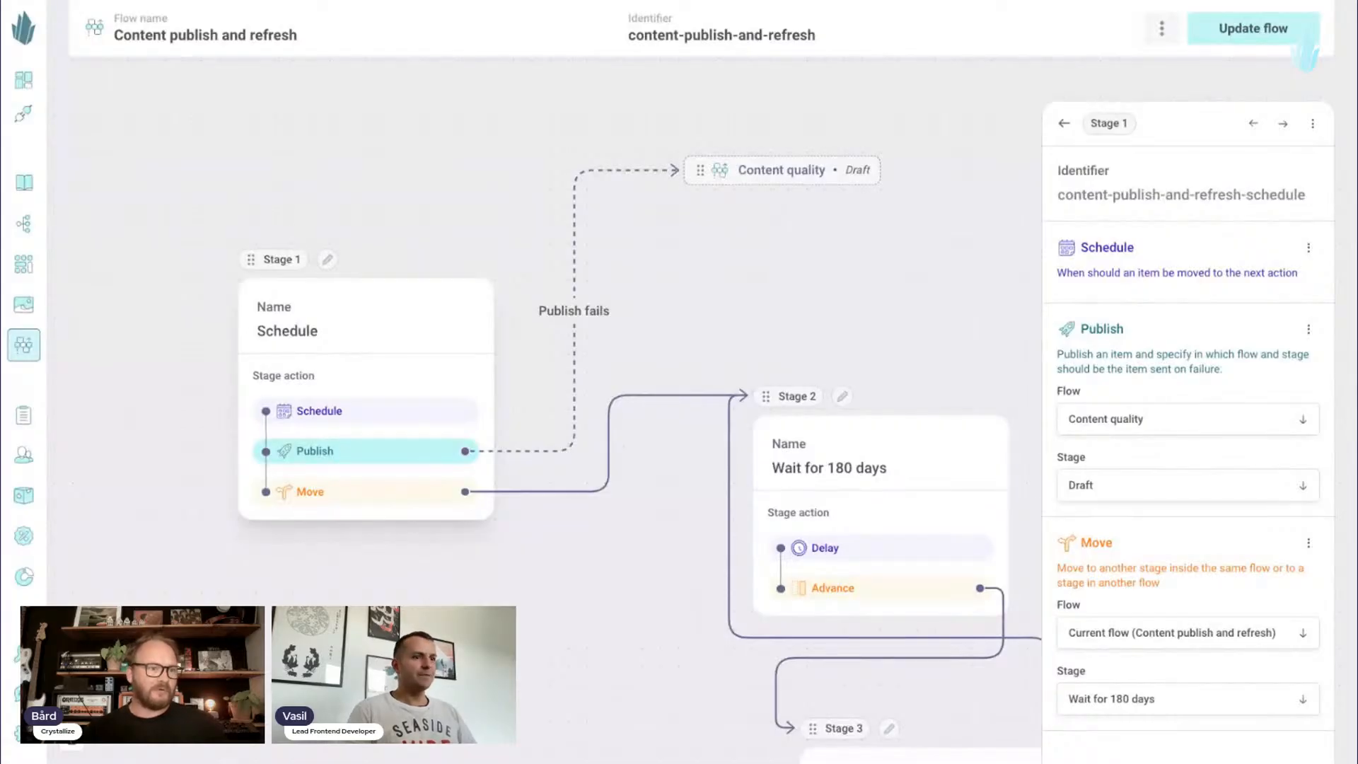
left_click(1188, 486)
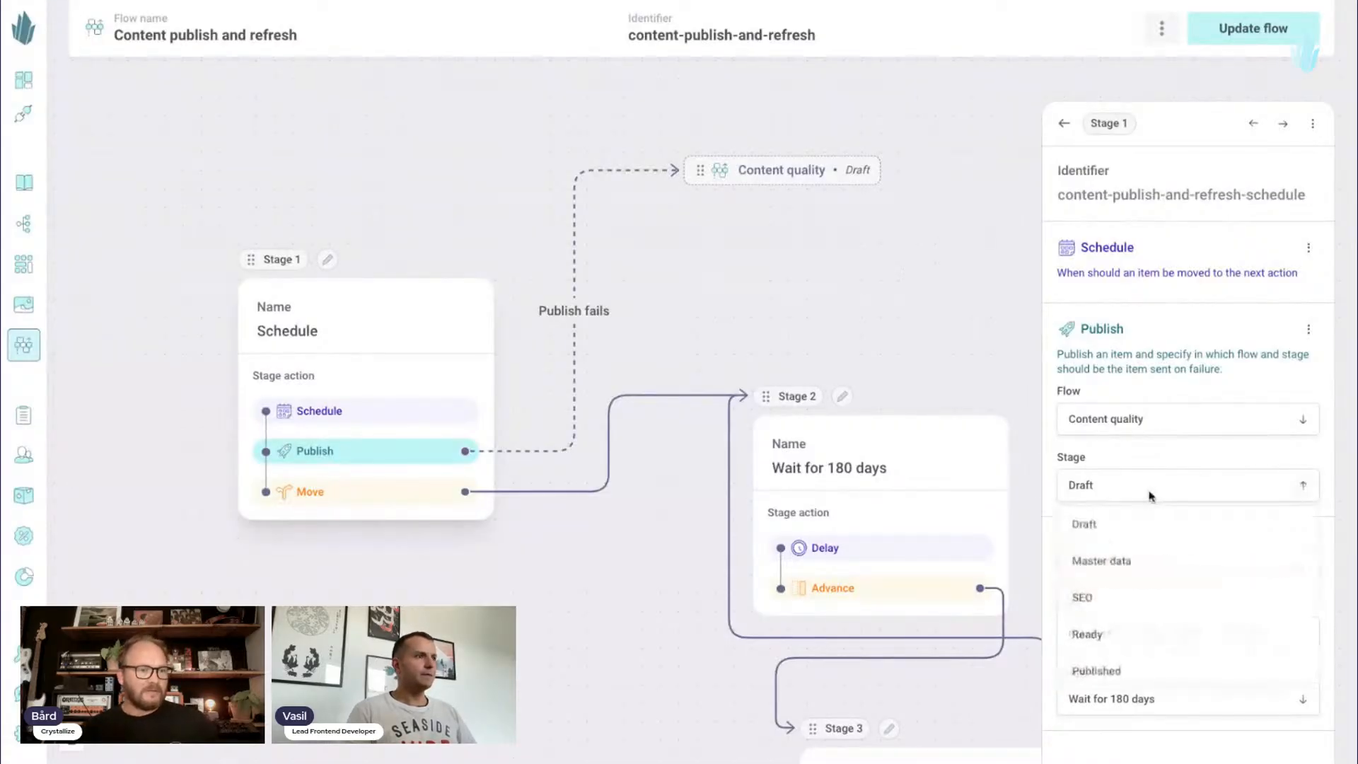
left_click(1179, 556)
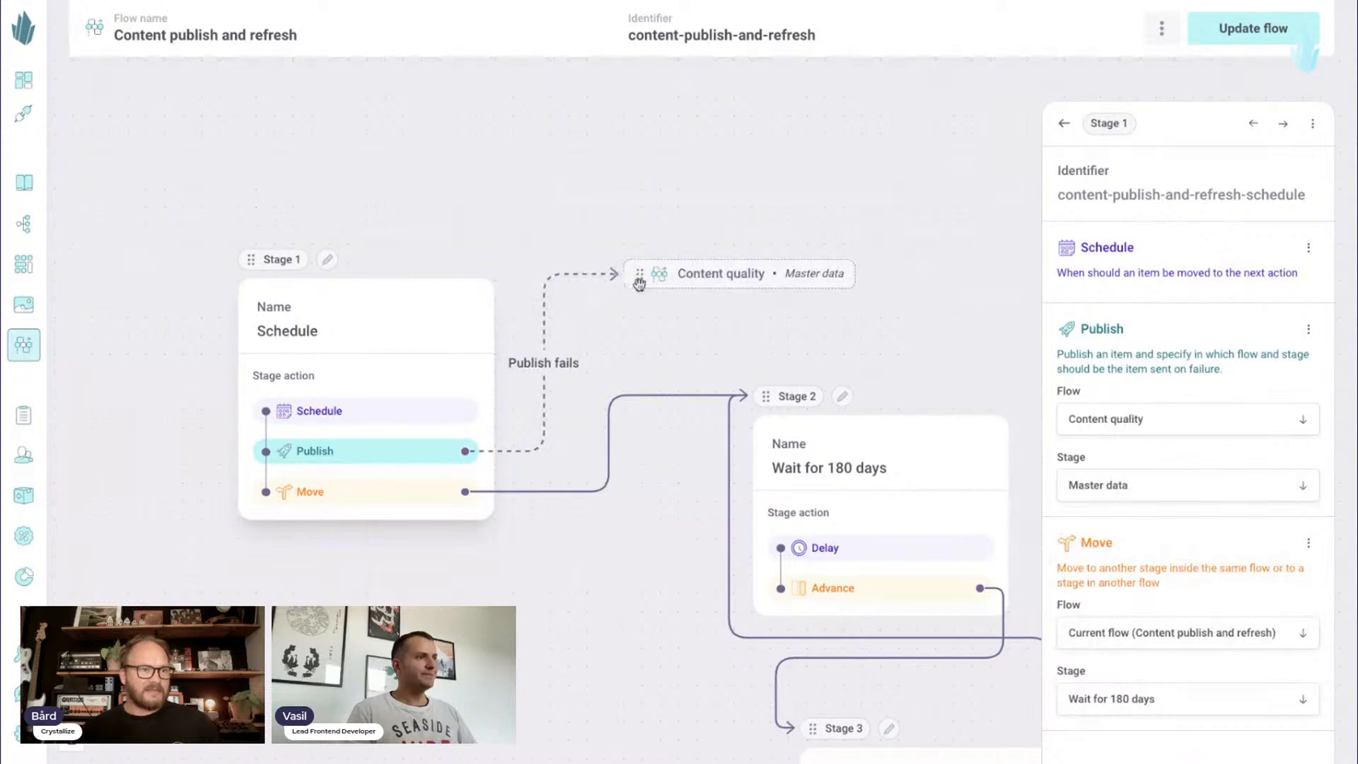